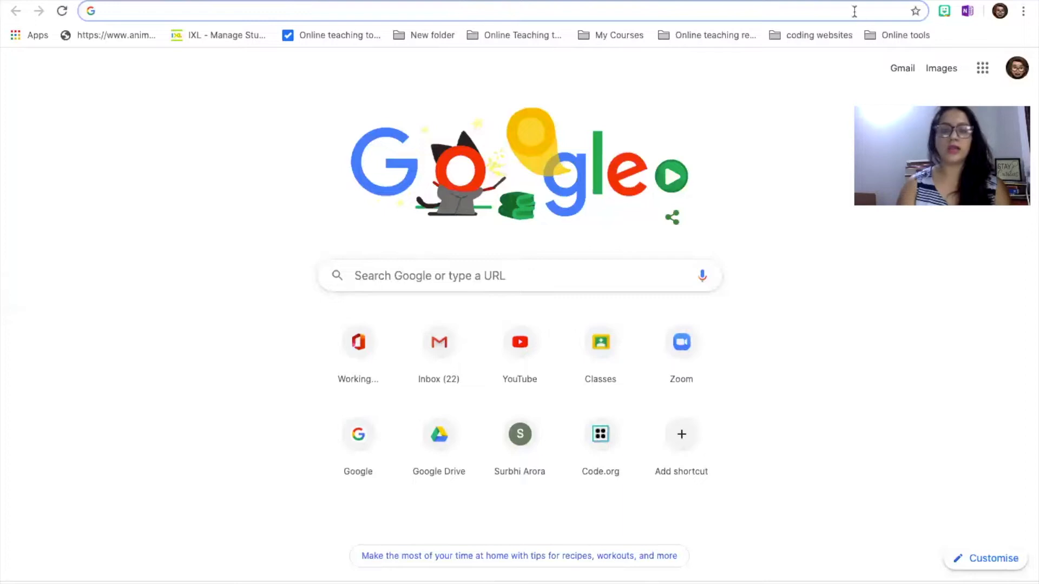
# Step: Search Google for "one note" and open the Microsoft OneNote site to reach the list of notebooks
pyautogui.click(517, 276)
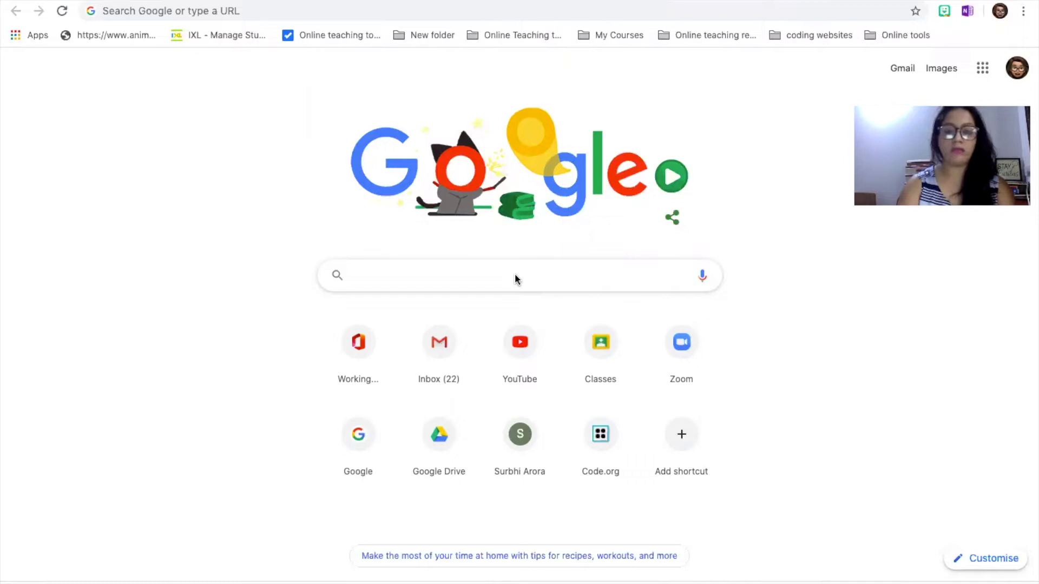
pyautogui.write('one note')
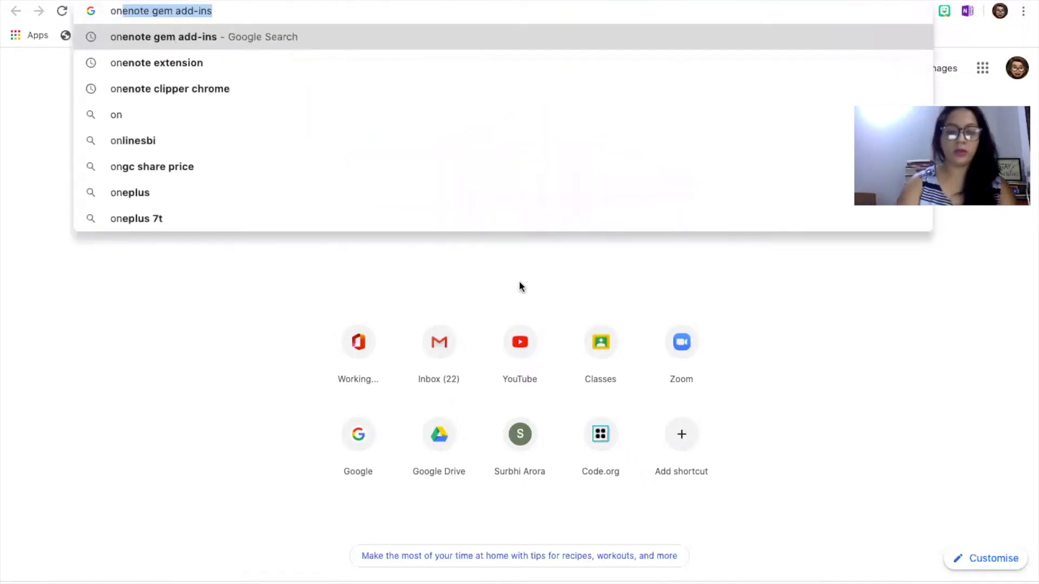
pyautogui.press('Return')
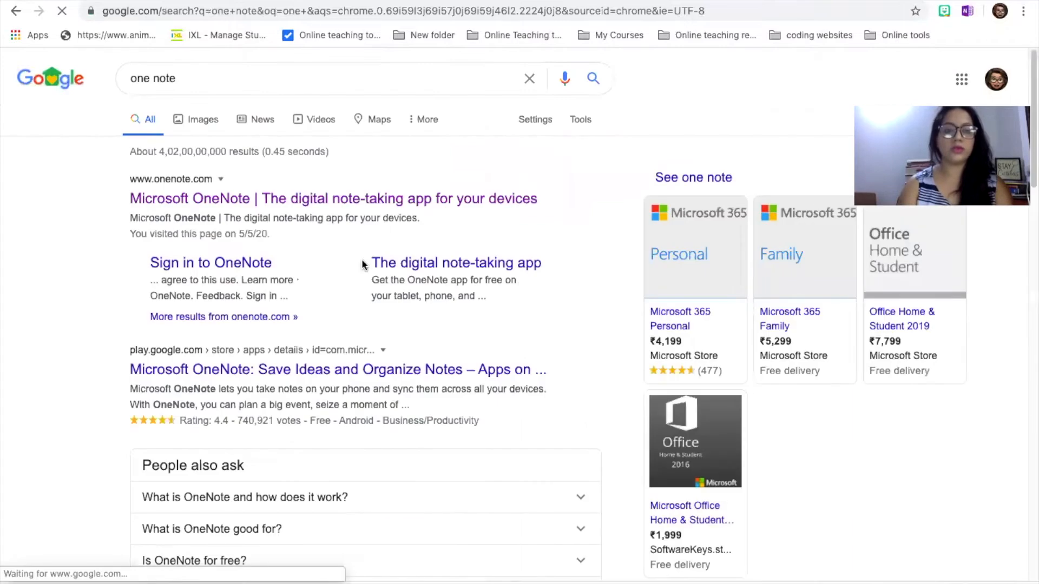
pyautogui.click(233, 208)
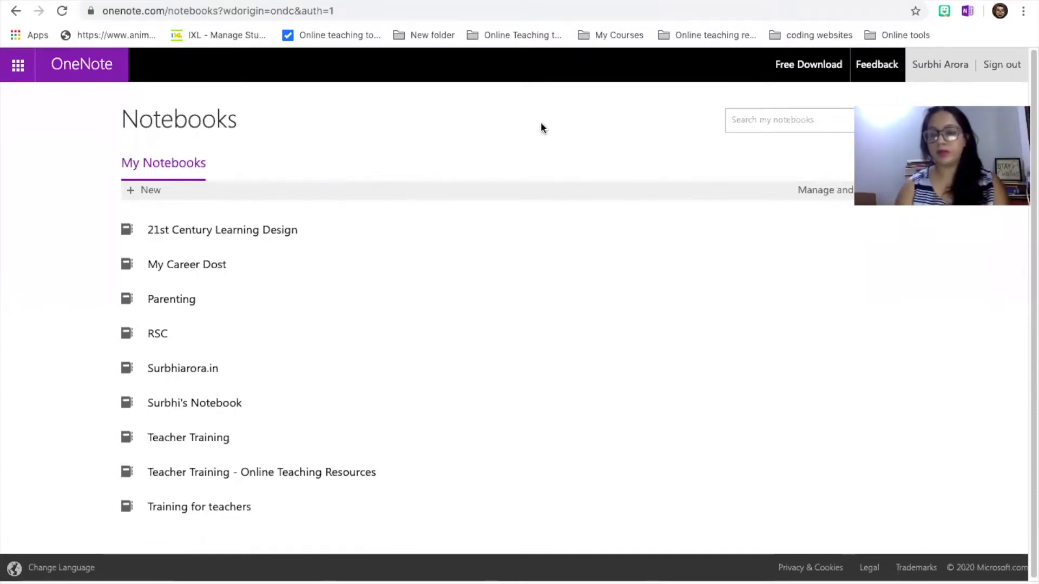
pyautogui.moveTo(990, 105); pyautogui.dragTo(990, 163)
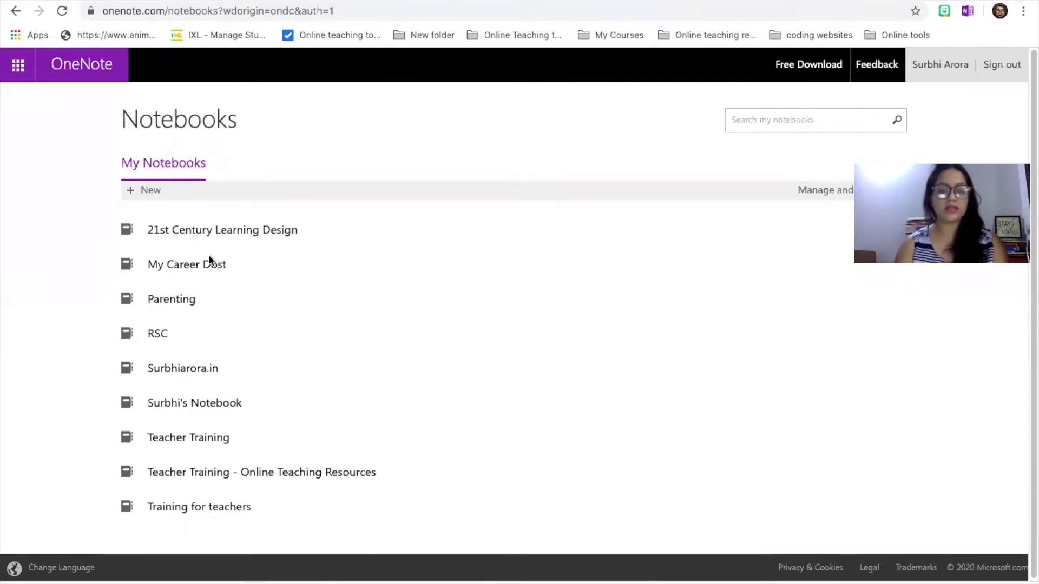
pyautogui.click(155, 190)
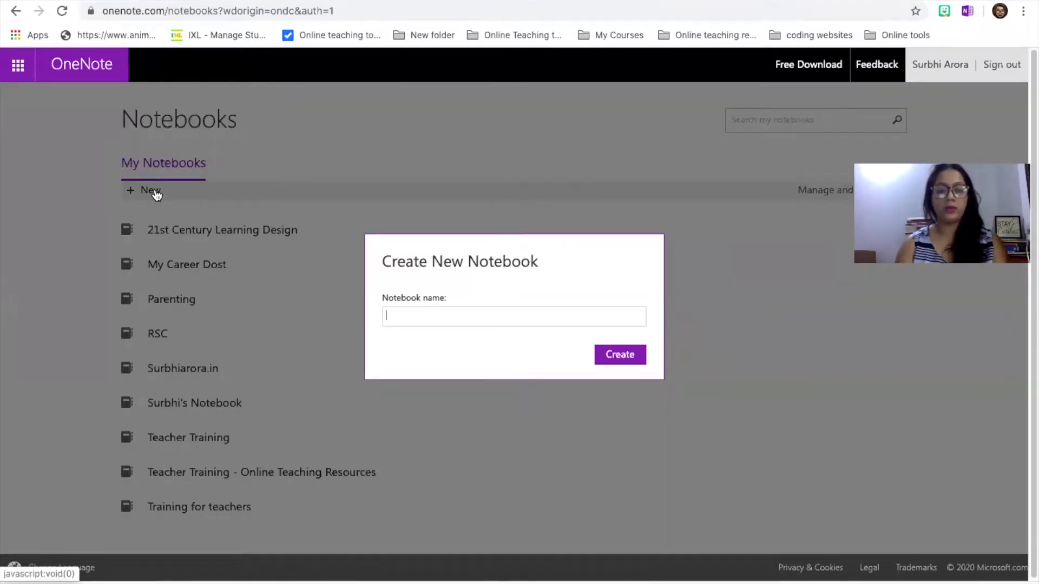
pyautogui.write('Te')
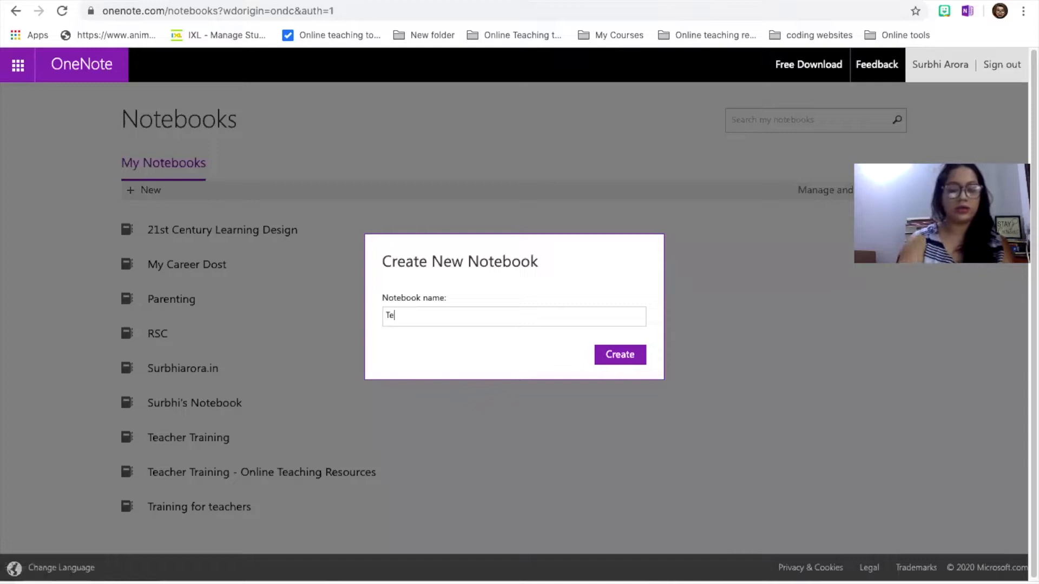
pyautogui.write('acher Training')
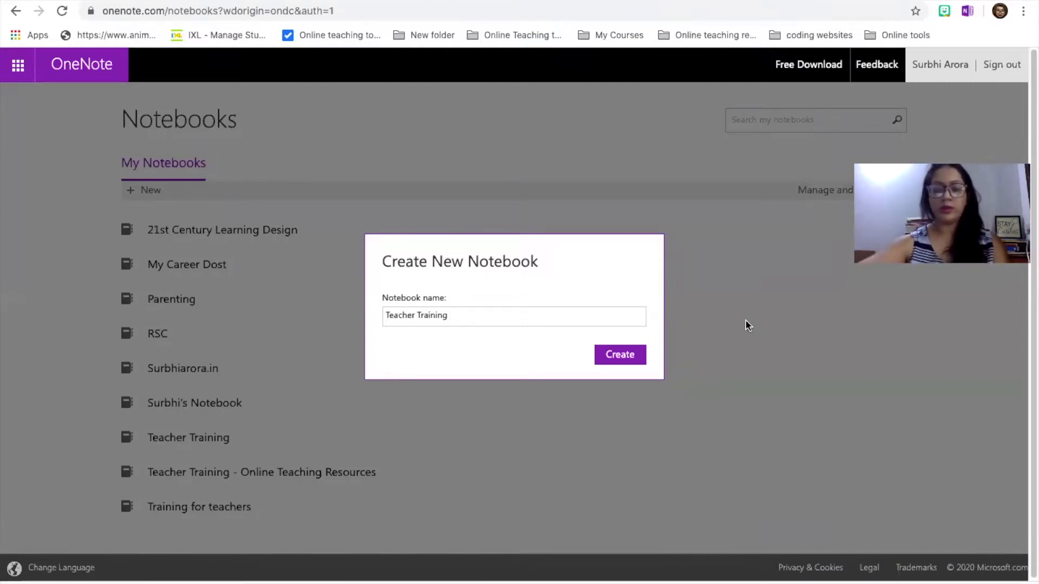
pyautogui.click(554, 404)
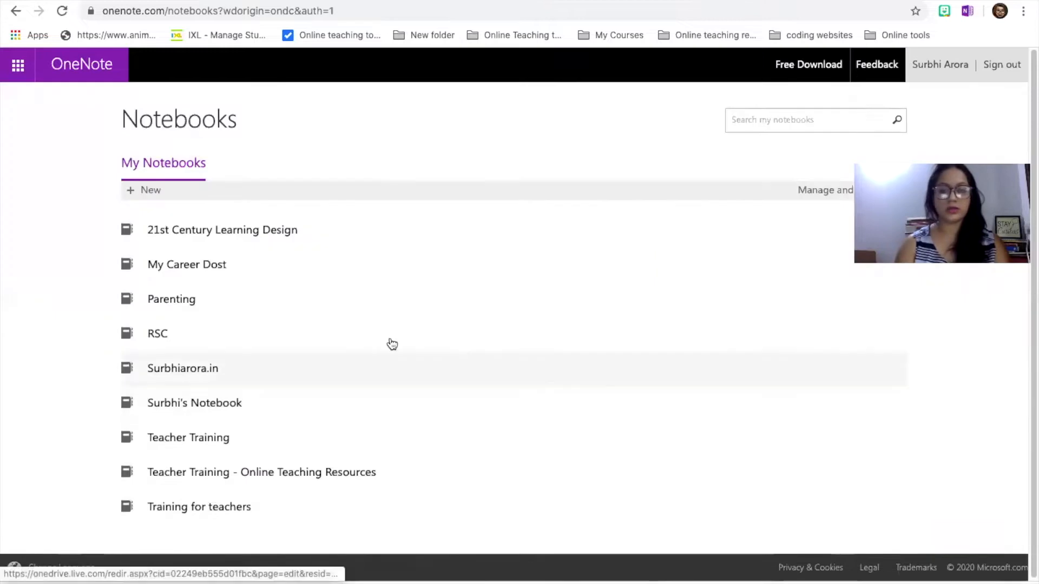
# Step: Open the existing Teacher Training notebook and show the list of all notebooks beside its sections
pyautogui.click(211, 439)
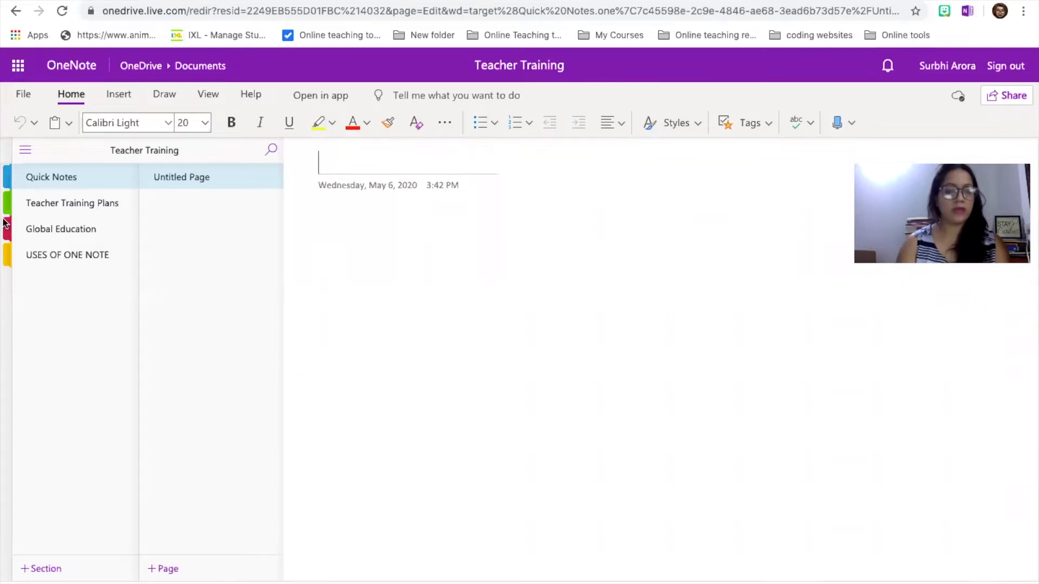
pyautogui.click(25, 150)
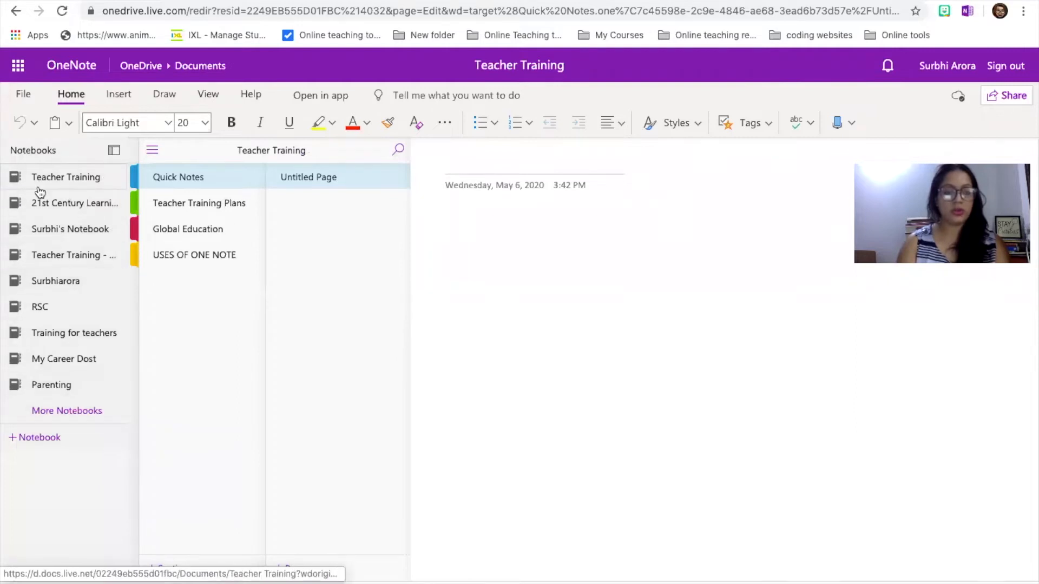
pyautogui.click(152, 152)
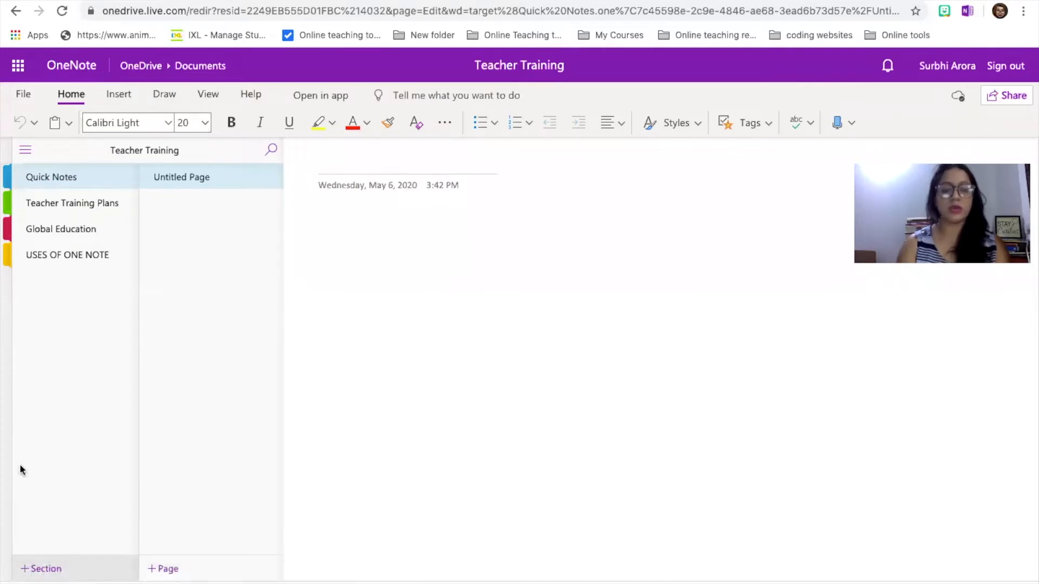
pyautogui.click(24, 152)
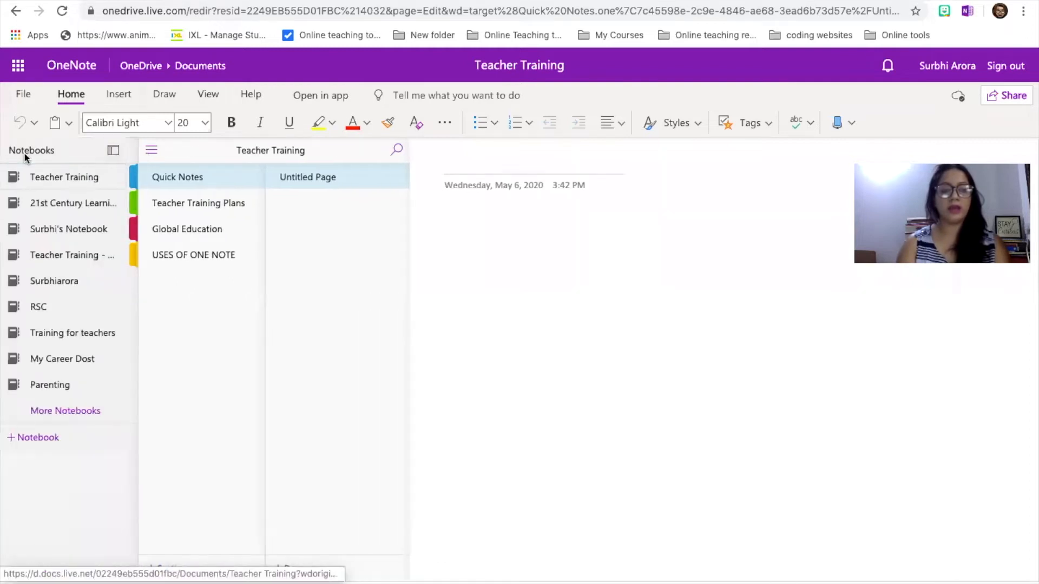
# Step: Create a new notebook named Science from within the Teacher Training notebook
pyautogui.click(54, 438)
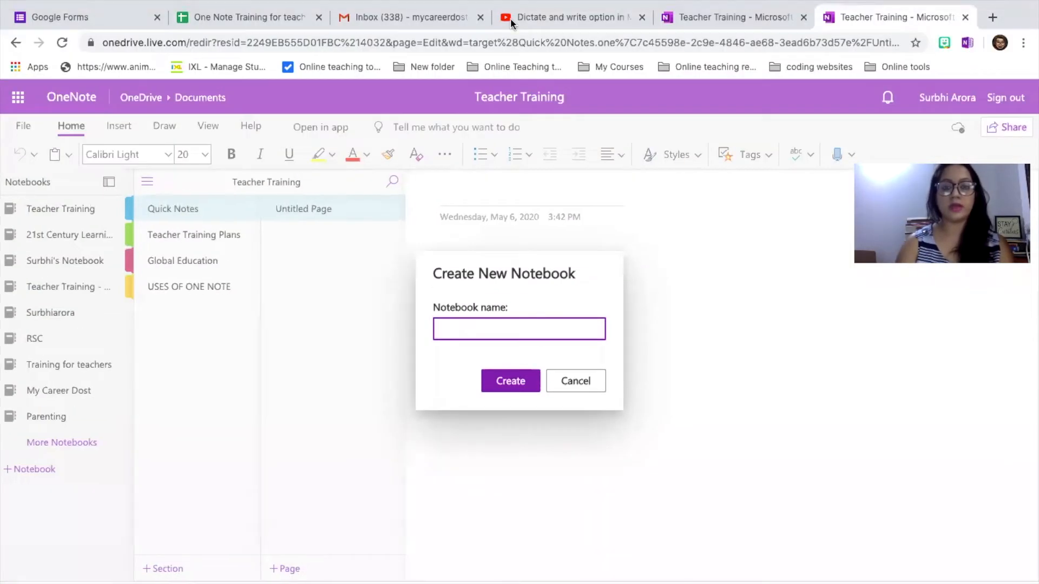
pyautogui.press('Escape')
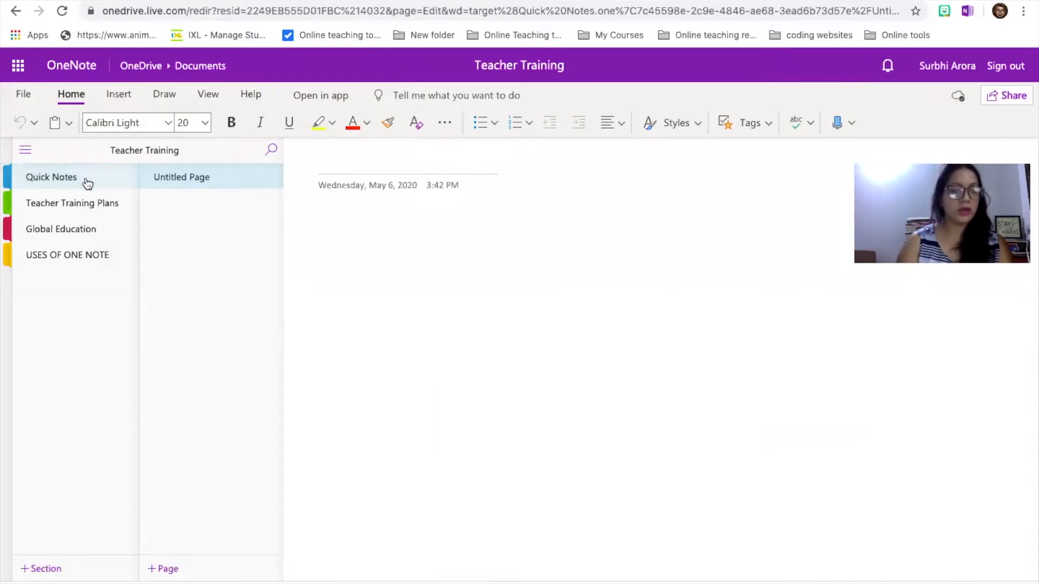
pyautogui.click(26, 151)
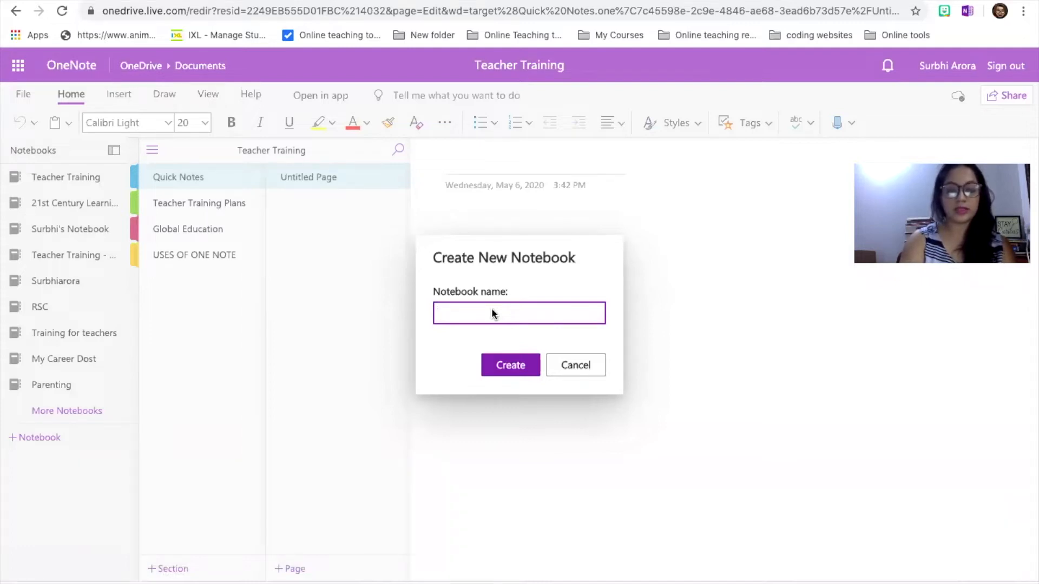
pyautogui.write('s')
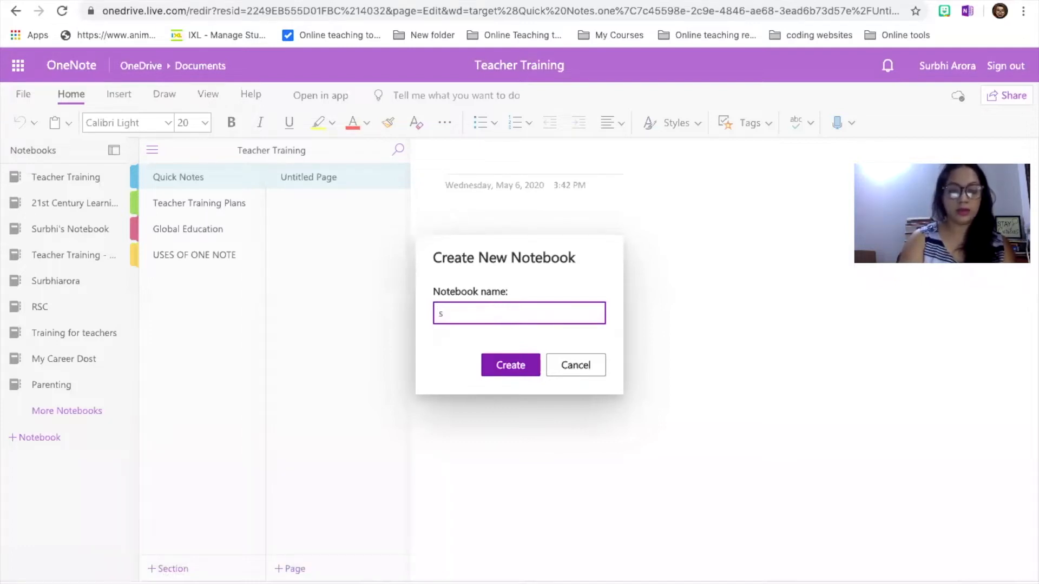
pyautogui.write('Sch')
pyautogui.press('BackSpace')
pyautogui.write('ience')
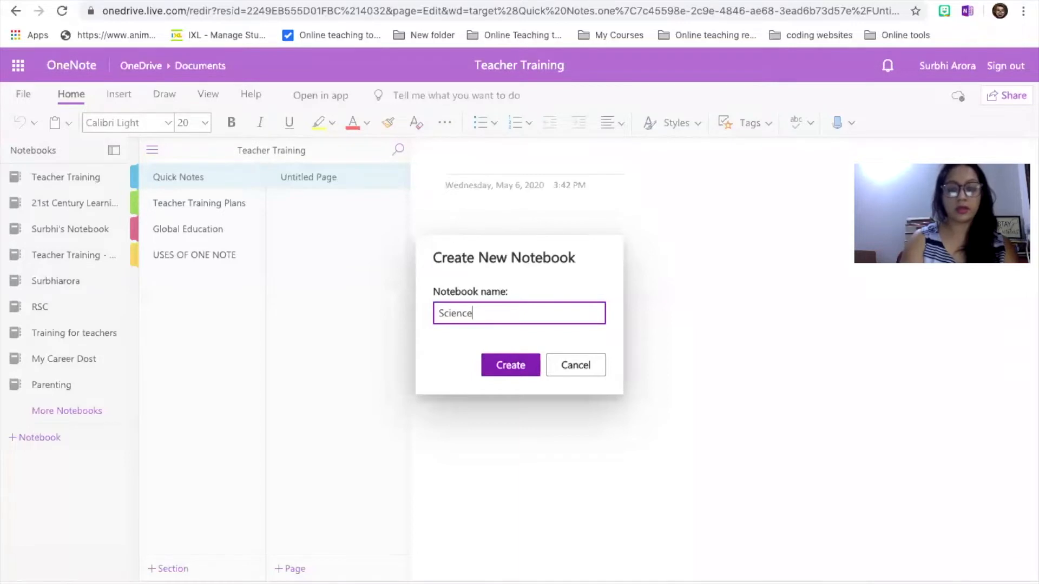
pyautogui.click(515, 361)
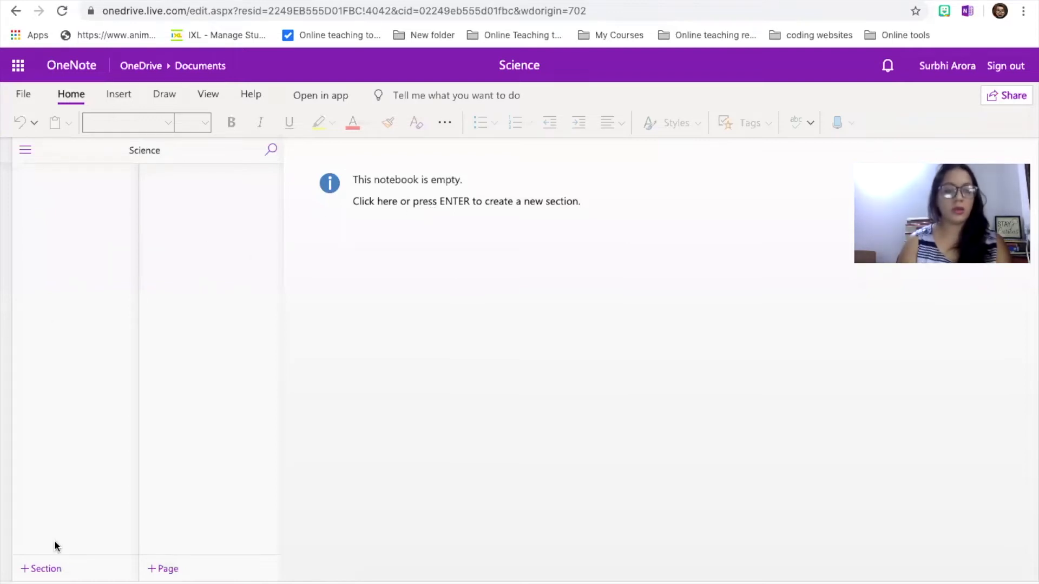
# Step: Add a first section named Grade 3 to the empty Science notebook
pyautogui.click(24, 155)
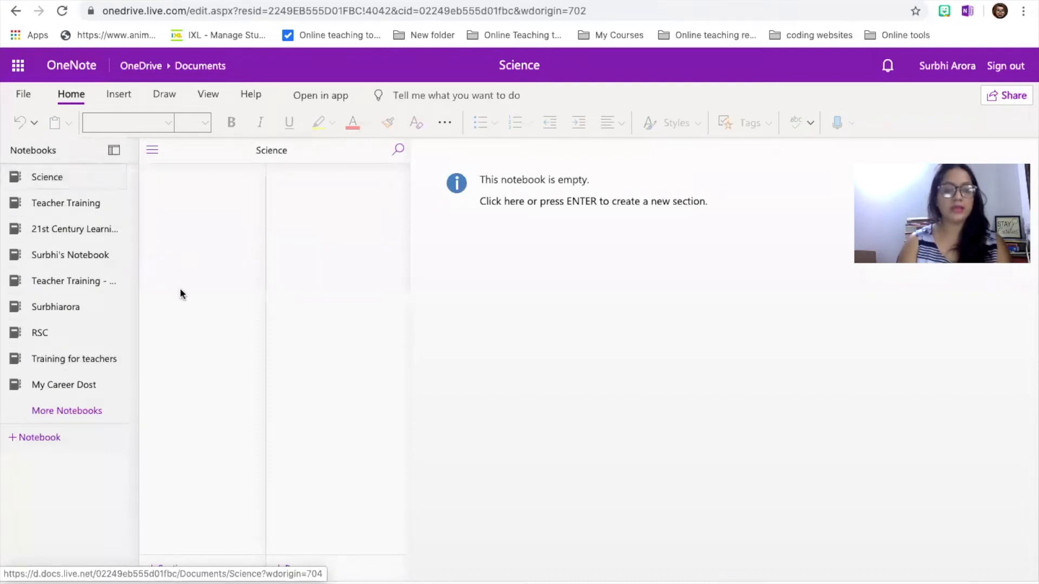
pyautogui.click(170, 568)
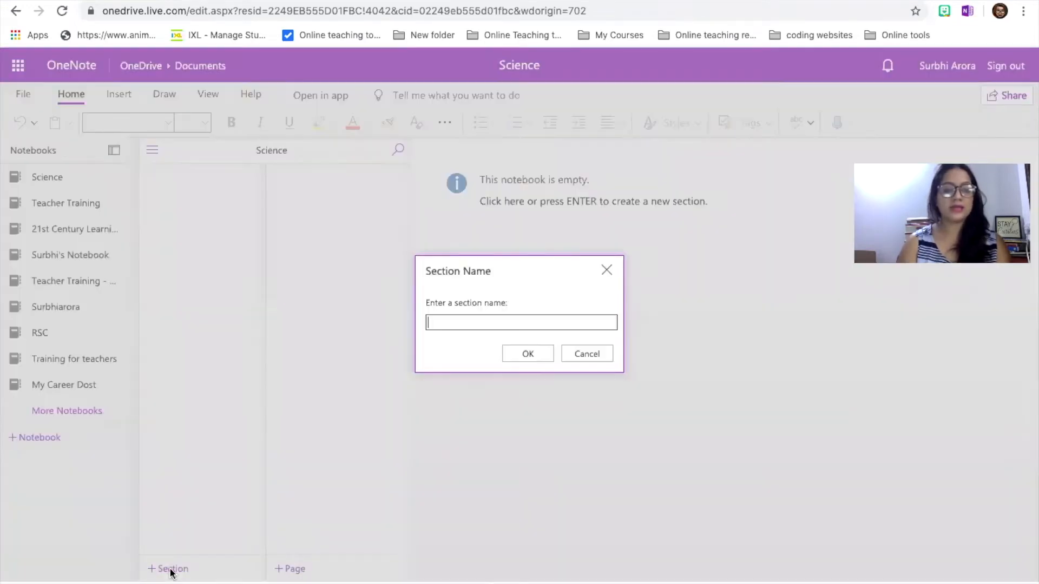
pyautogui.write('Grade 3')
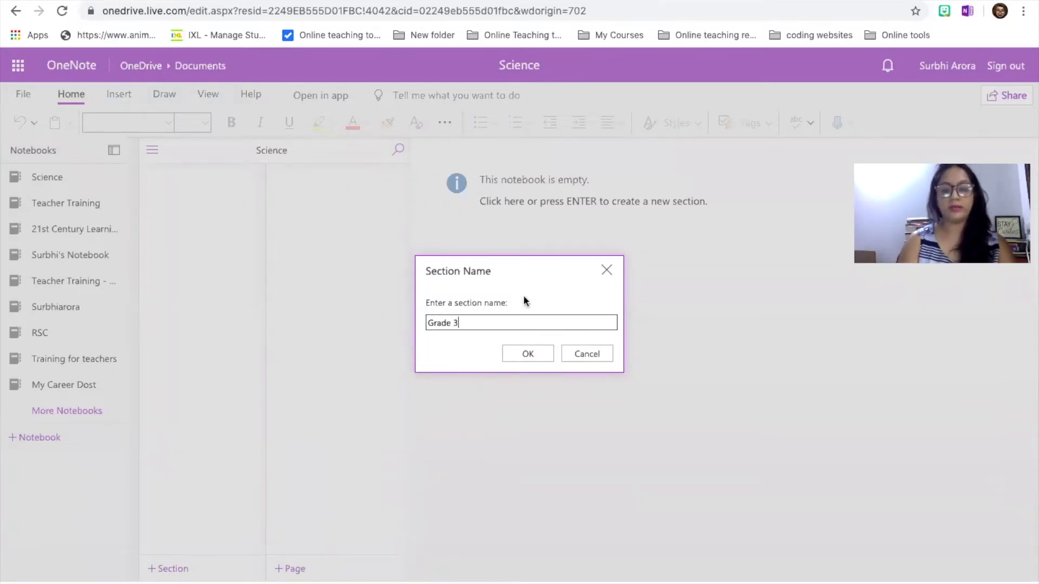
pyautogui.click(530, 353)
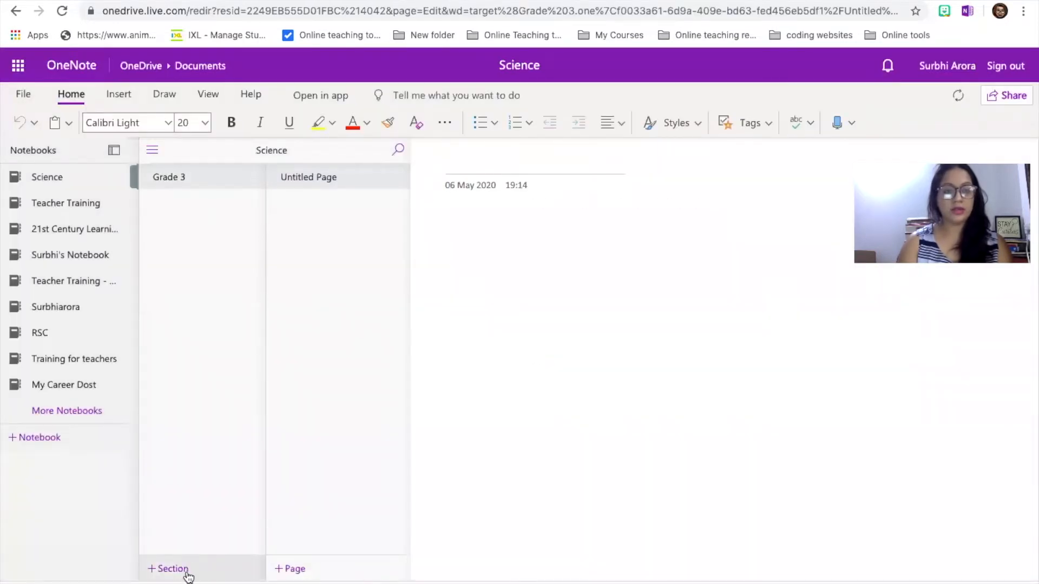
# Step: Add a second section named Grade 4 to the Science notebook
pyautogui.click(185, 567)
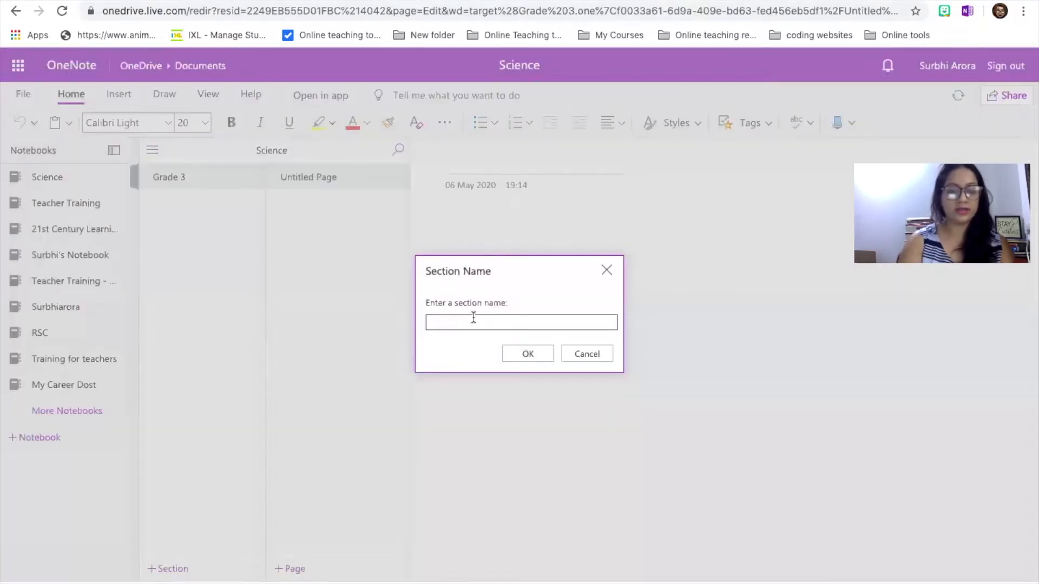
pyautogui.write('Grade 4')
pyautogui.press('Return')
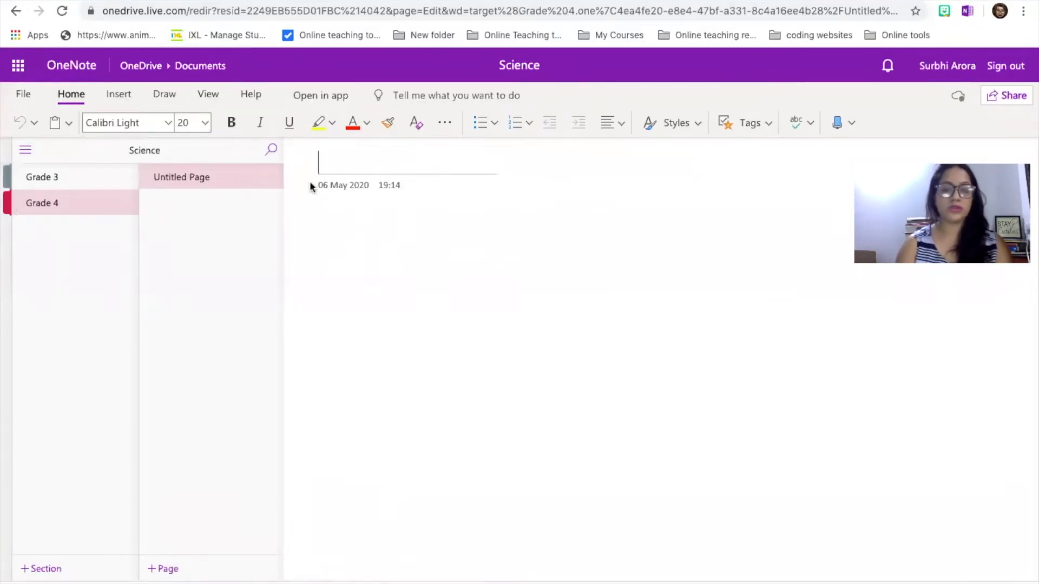
# Step: Add a third section named Grade 5 to the Science notebook
pyautogui.click(39, 570)
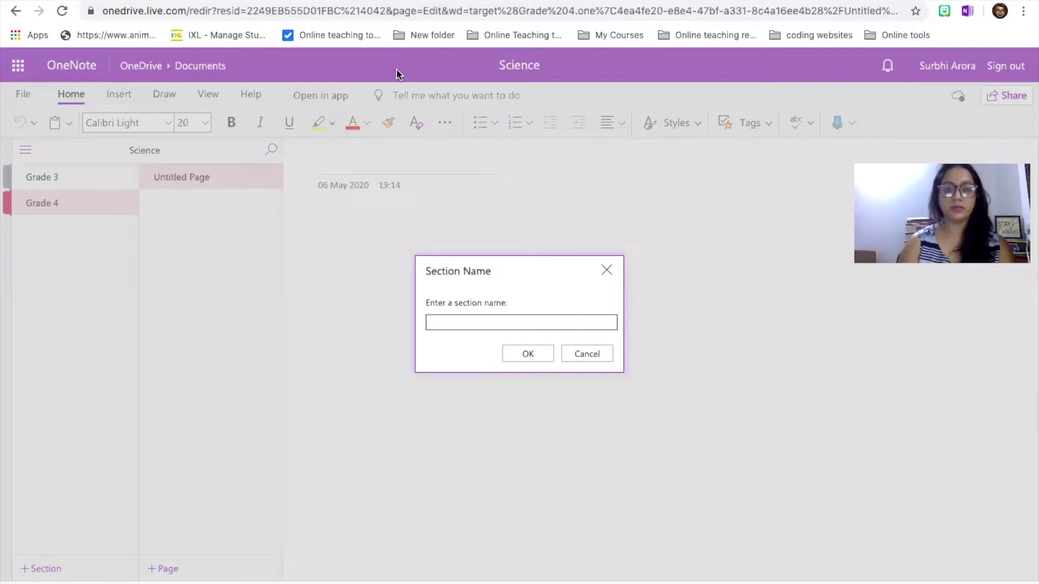
pyautogui.write('Grade')
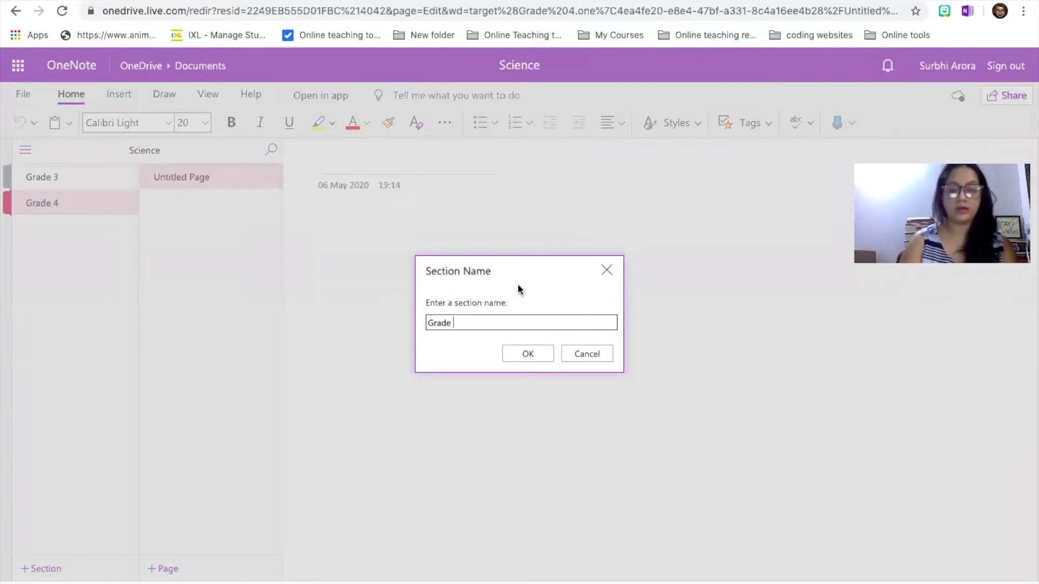
pyautogui.write(' 4')
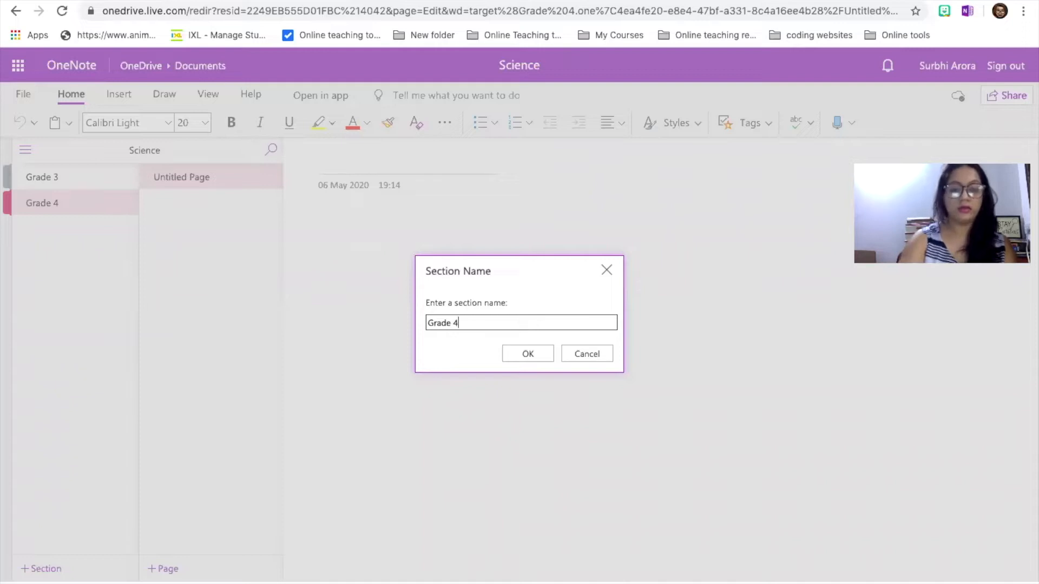
pyautogui.click(533, 357)
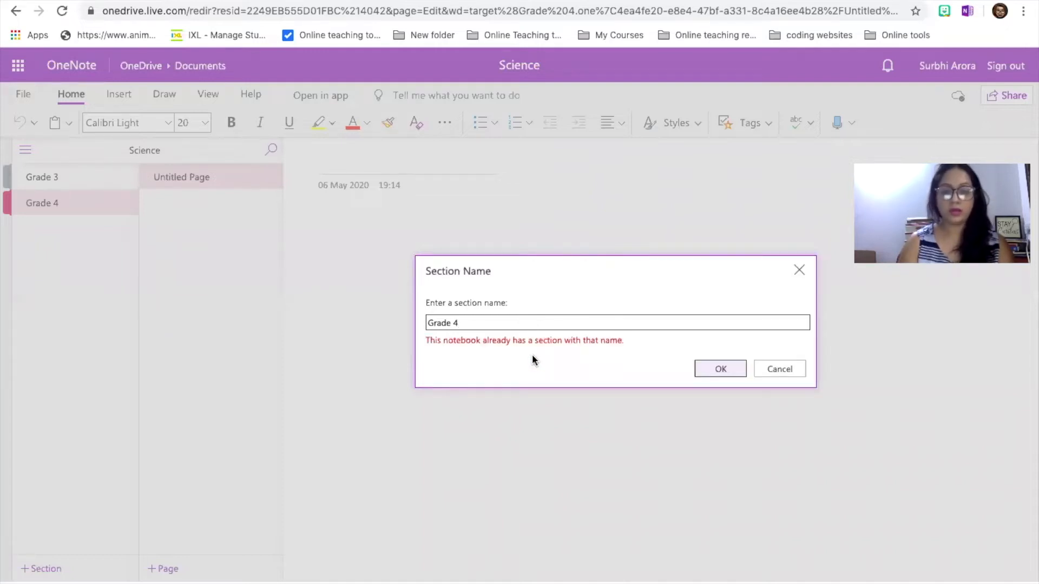
pyautogui.click(496, 323)
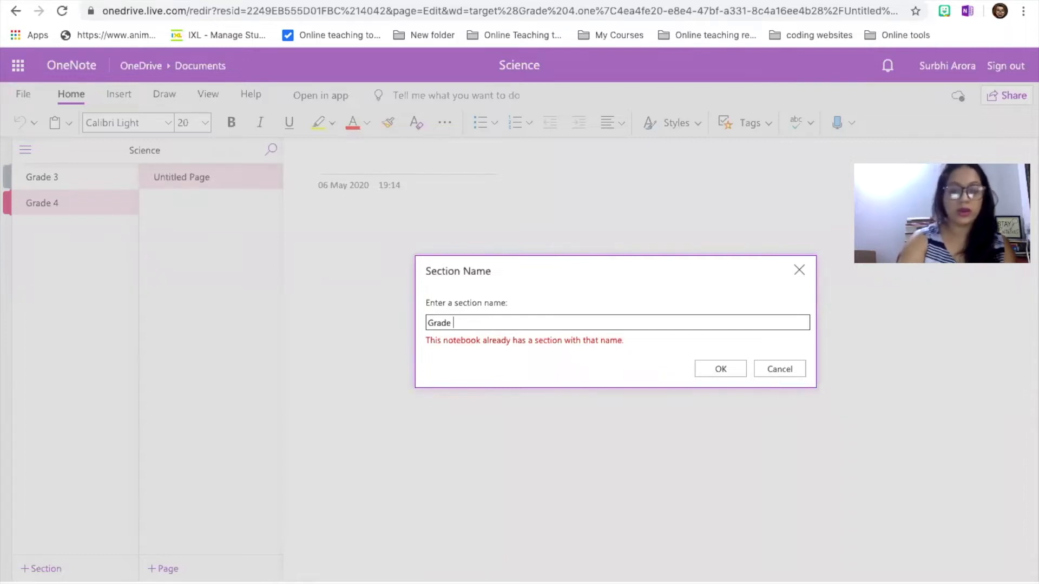
pyautogui.click(724, 369)
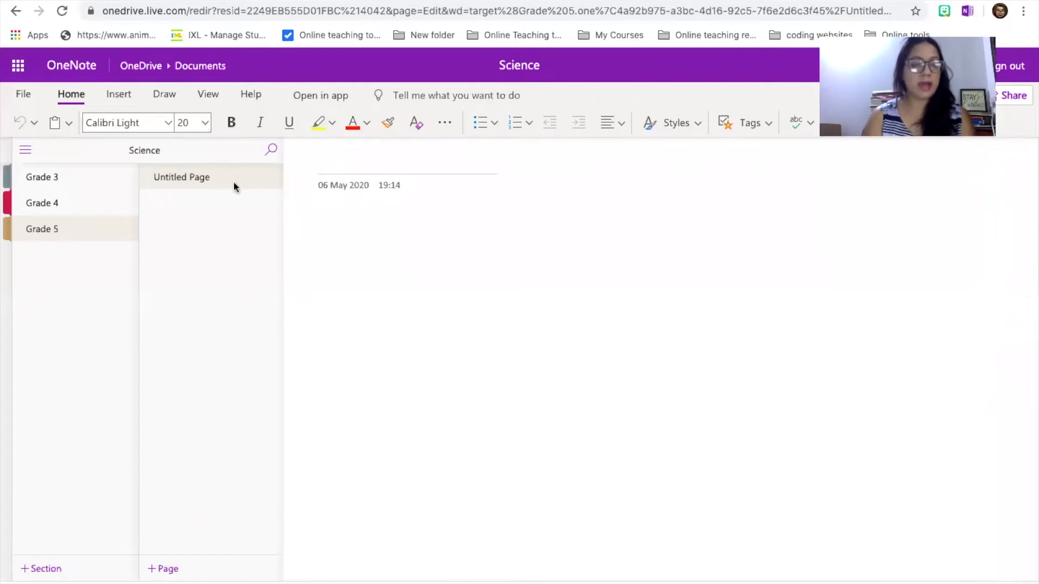
# Step: Open the Grade 3 section and title its untitled page "Chapter 1"
pyautogui.click(56, 179)
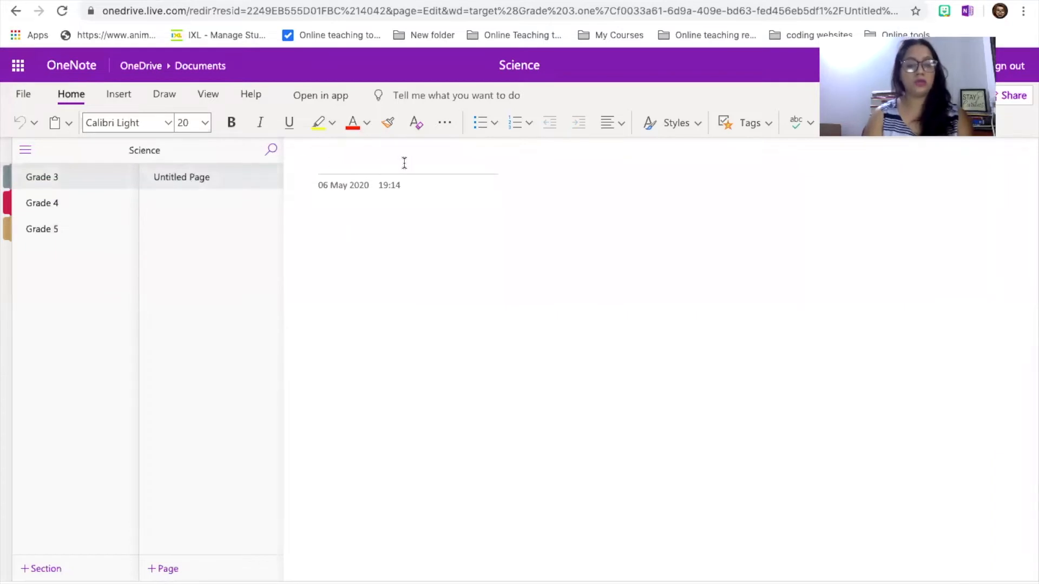
pyautogui.write('Chapter 1')
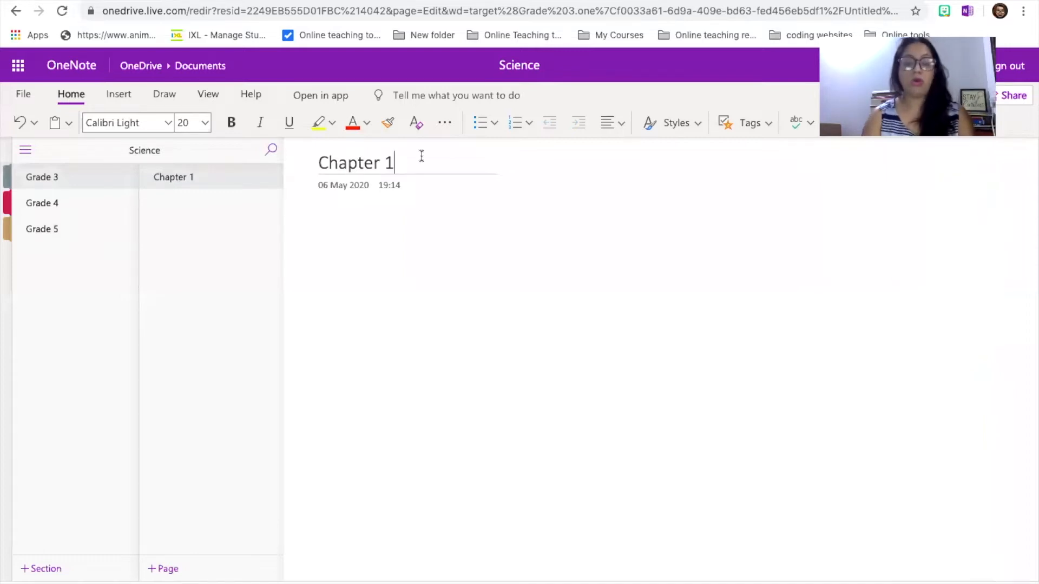
# Step: Replace the title of the Grade 3 section's page with "Physics"
pyautogui.press('BackSpace')
pyautogui.press('BackSpace')
pyautogui.press('BackSpace')
pyautogui.press('BackSpace')
pyautogui.press('BackSpace')
pyautogui.press('BackSpace')
pyautogui.press('BackSpace')
pyautogui.press('BackSpace')
pyautogui.press('BackSpace')
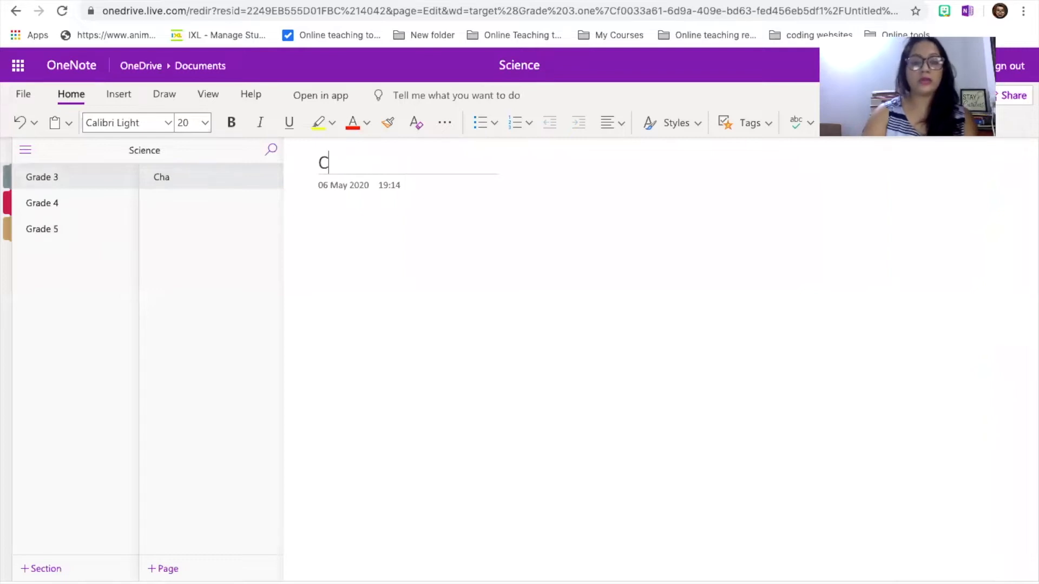
pyautogui.write('Ph')
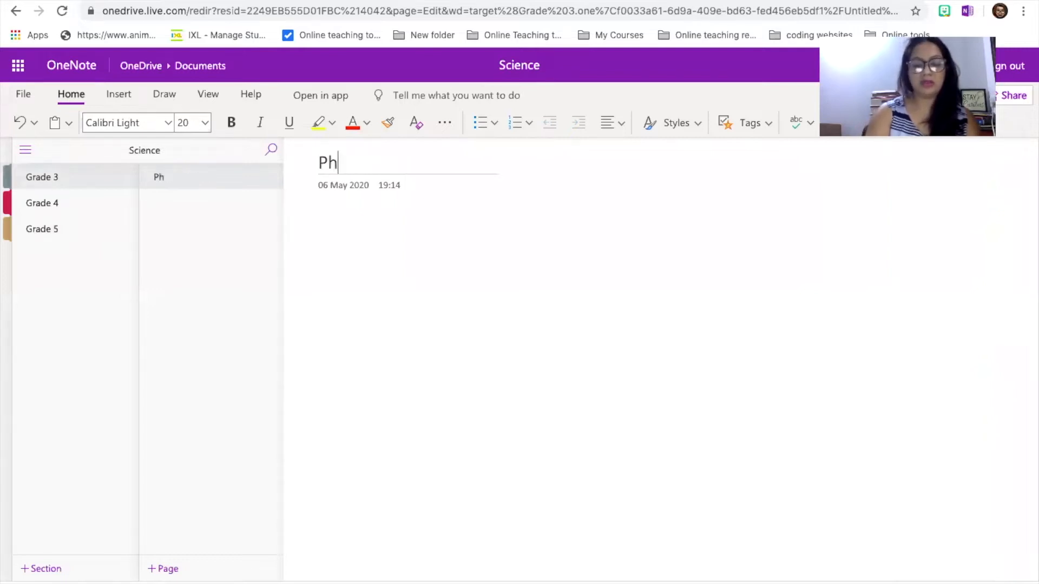
pyautogui.write('ysics')
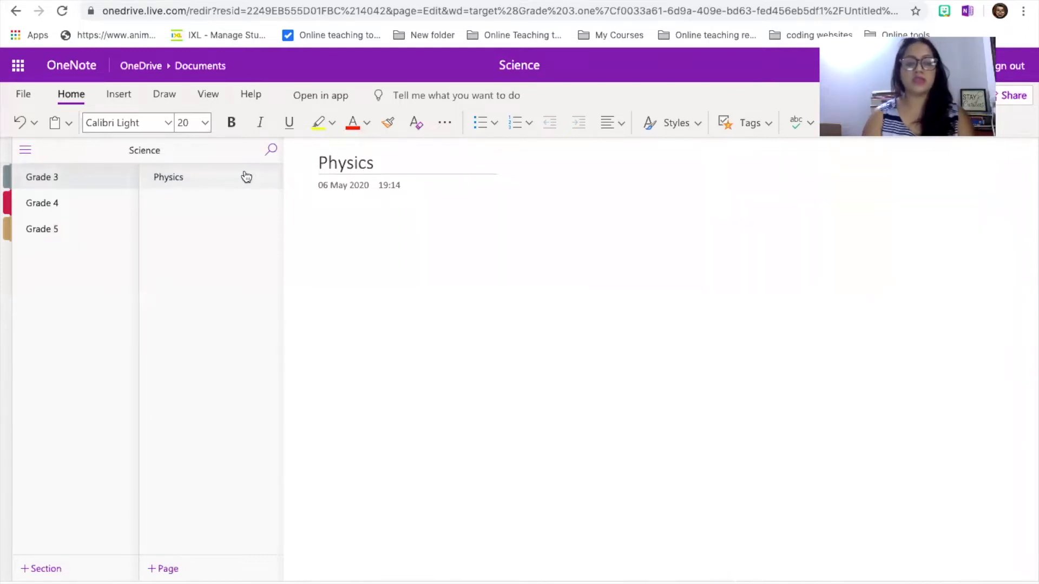
# Step: Add two more pages to the Grade 3 section, titled "Chemistry" and "Biology"
pyautogui.click(164, 569)
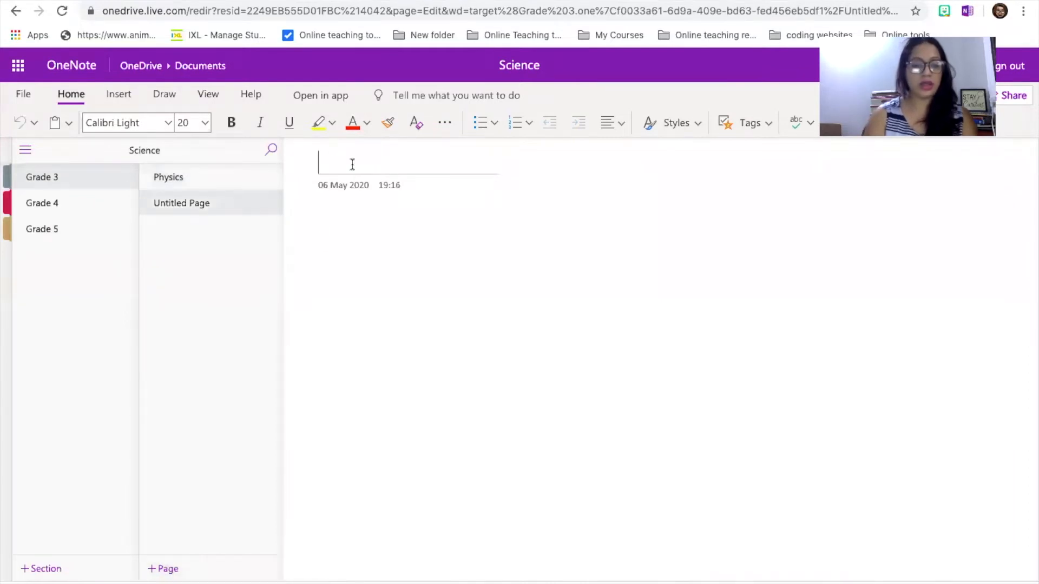
pyautogui.write('Chemistry')
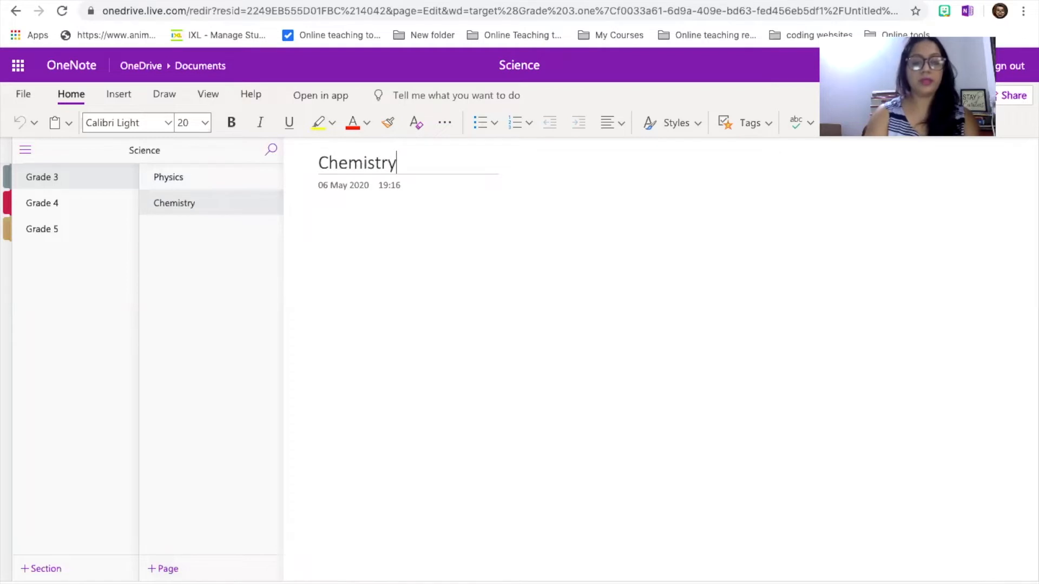
pyautogui.click(169, 568)
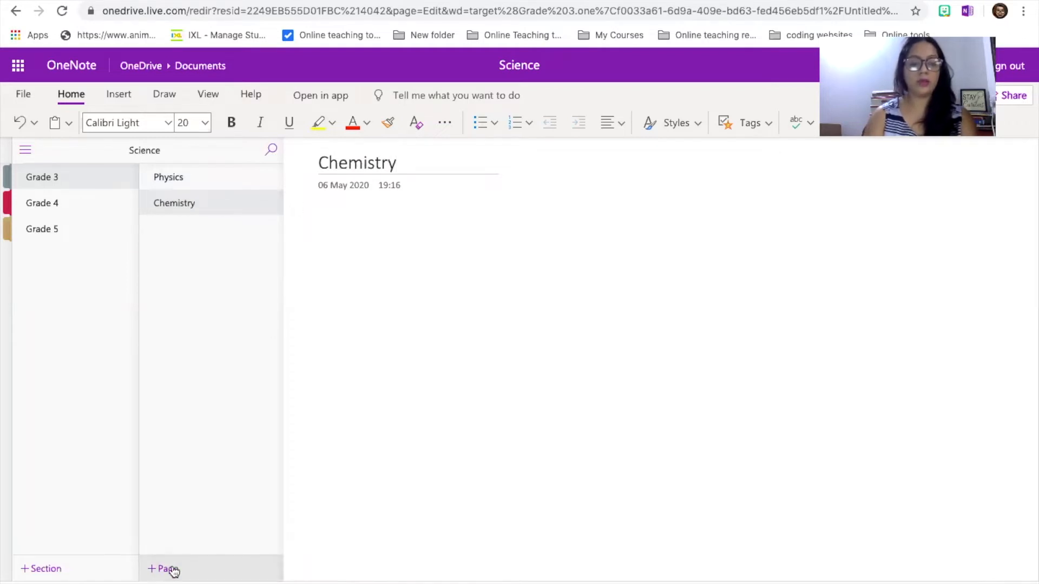
pyautogui.write('Biology')
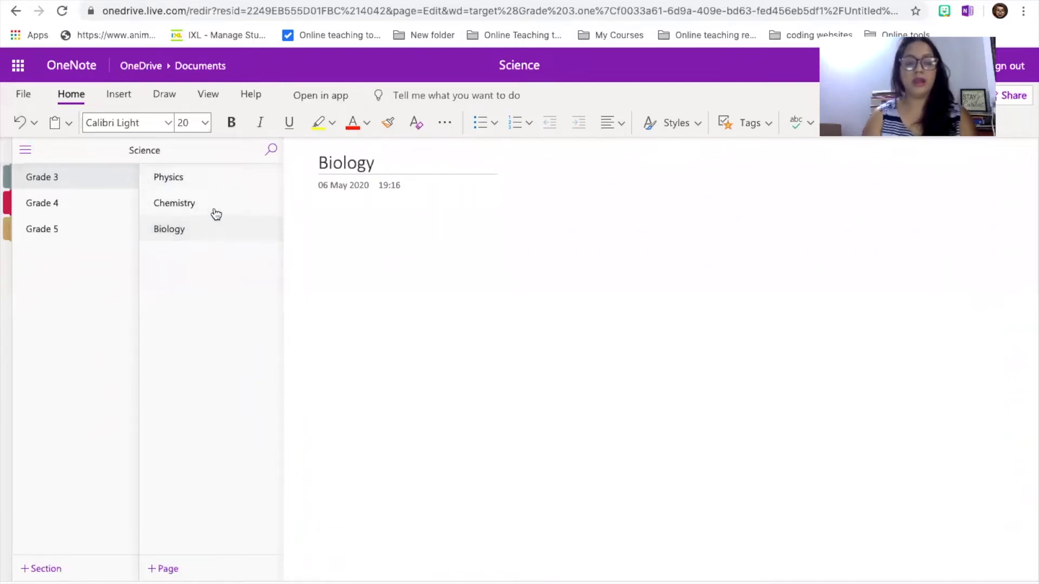
# Step: Move the Biology page above Chemistry and return it to its place below
pyautogui.moveTo(215, 232); pyautogui.dragTo(210, 195)
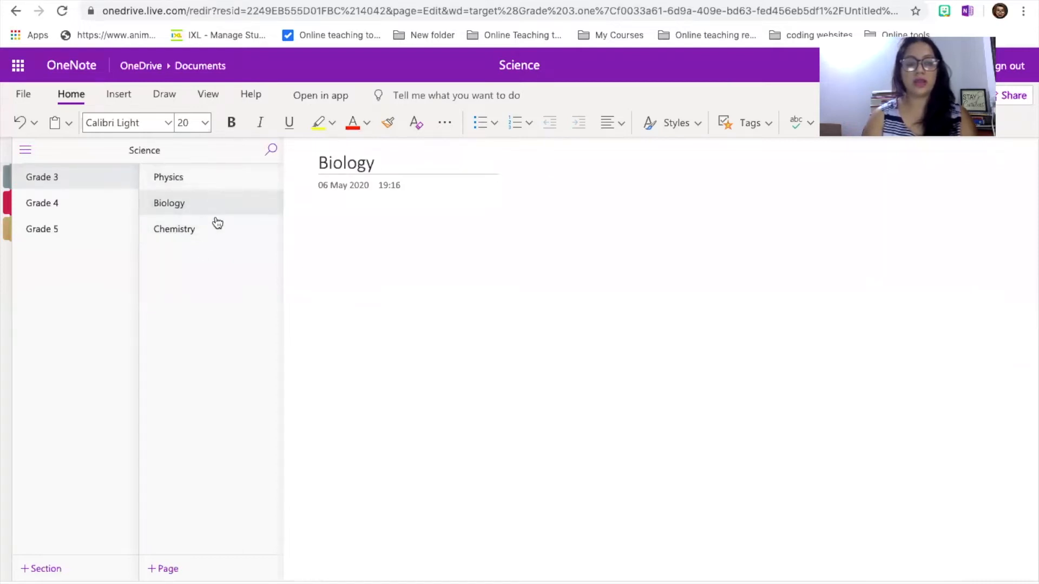
pyautogui.moveTo(196, 211); pyautogui.dragTo(205, 249)
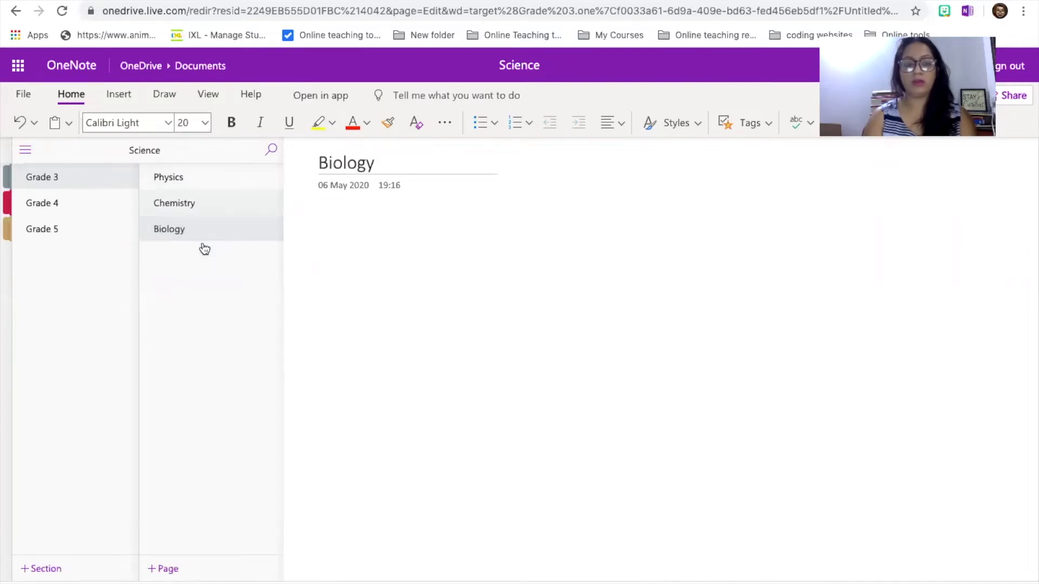
# Step: Add a page titled "Chapter 1" directly below Physics and make it a subpage
pyautogui.click(223, 181)
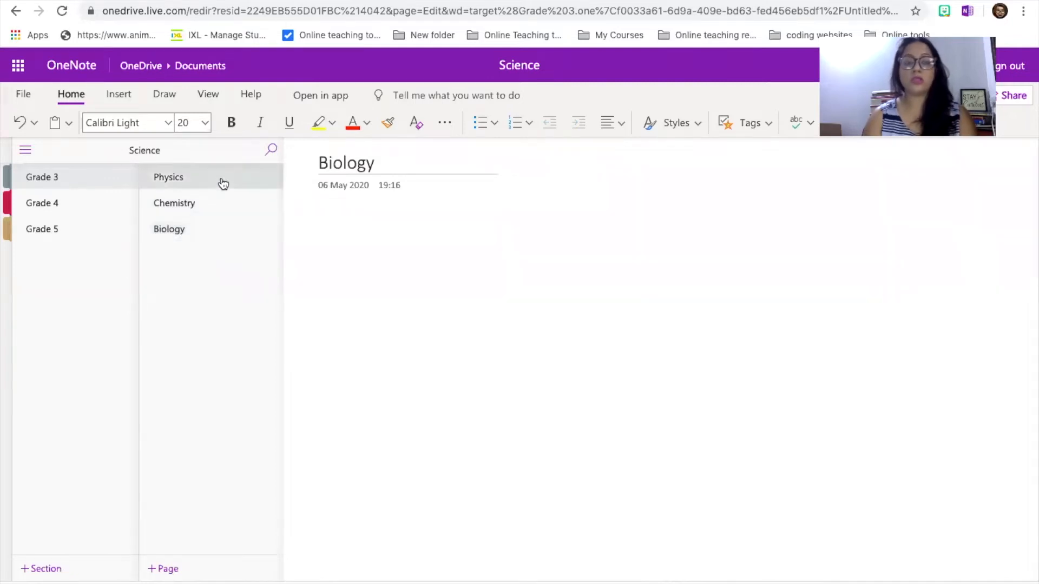
pyautogui.click(169, 573)
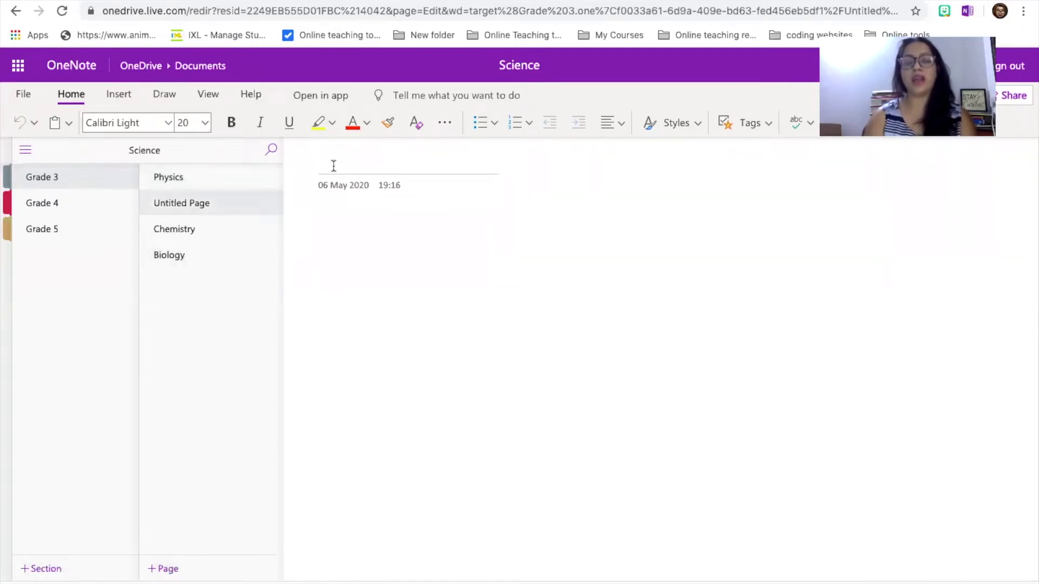
pyautogui.write('Chap')
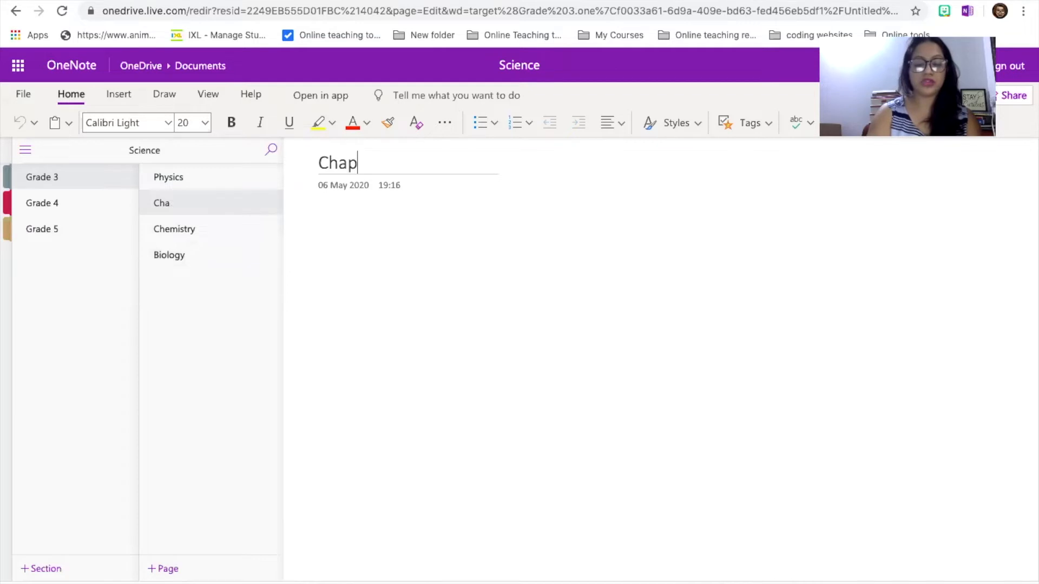
pyautogui.write('ter 1')
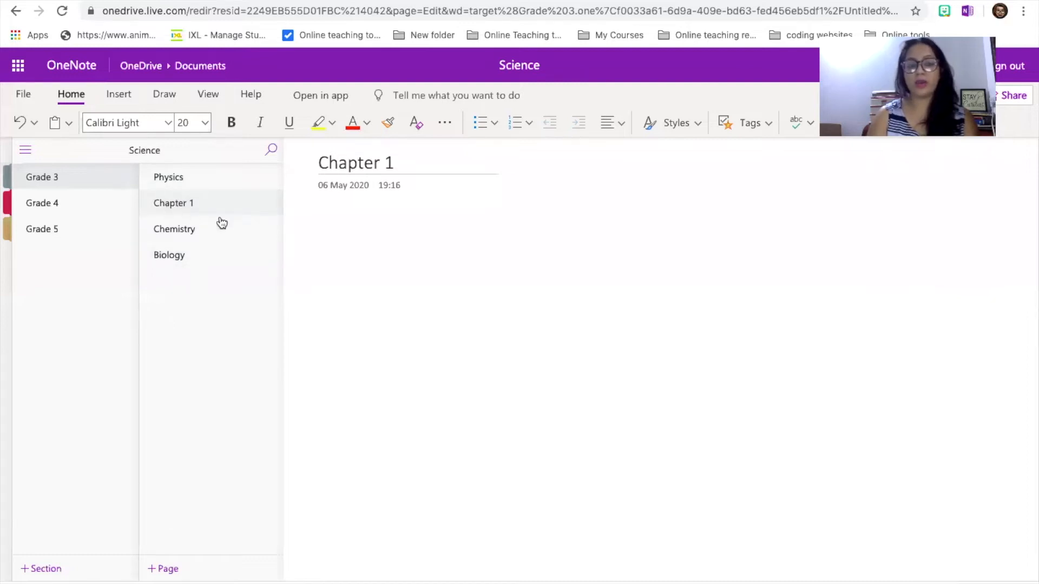
pyautogui.rightClick(251, 208)
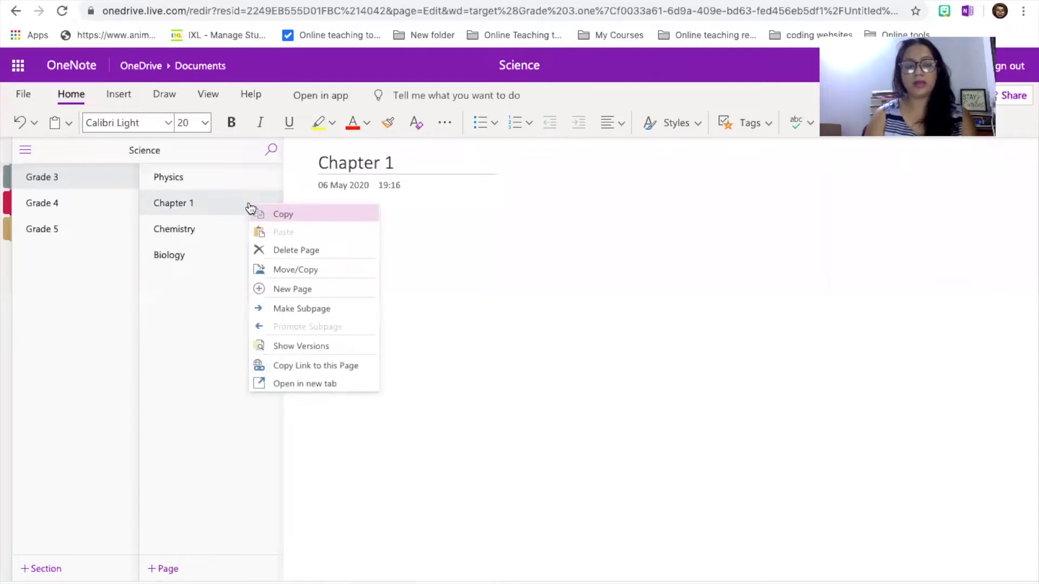
pyautogui.click(292, 310)
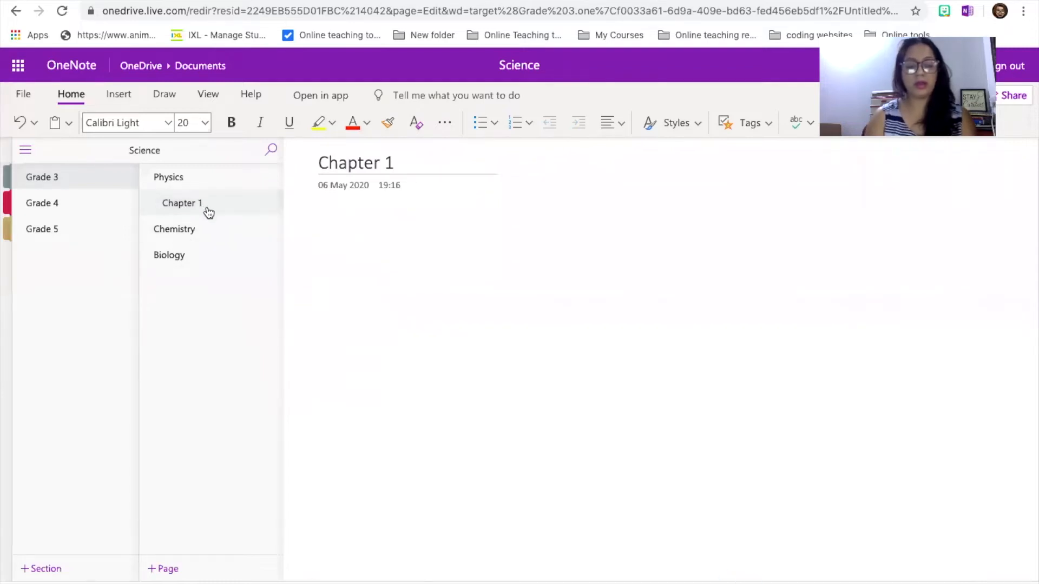
# Step: Promote the Chapter 1 subpage to a regular page and make it a subpage of Physics again
pyautogui.hotkey('ctrl', '+')
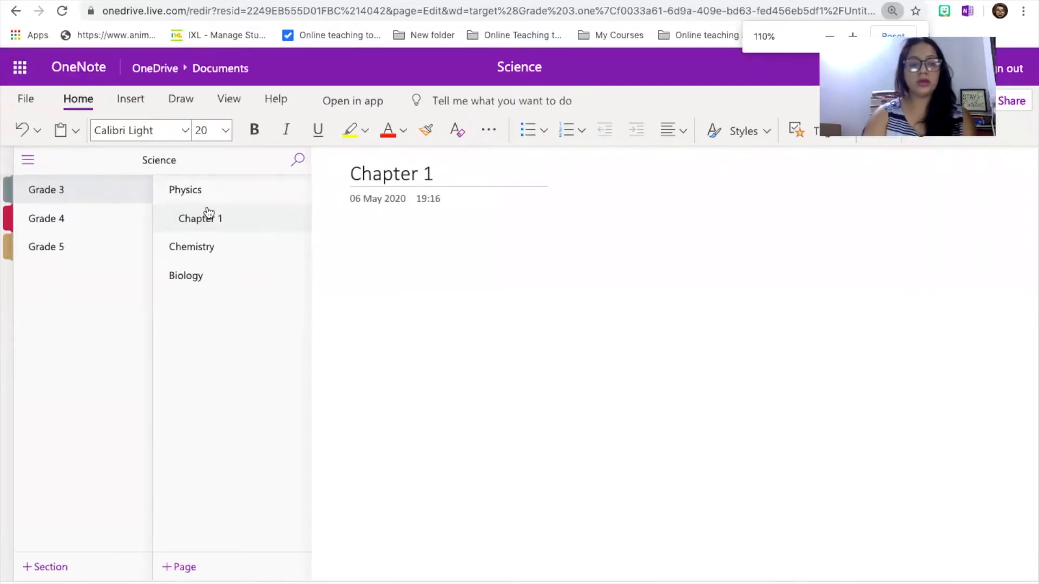
pyautogui.hotkey('ctrl', '+')
pyautogui.hotkey('ctrl', '+')
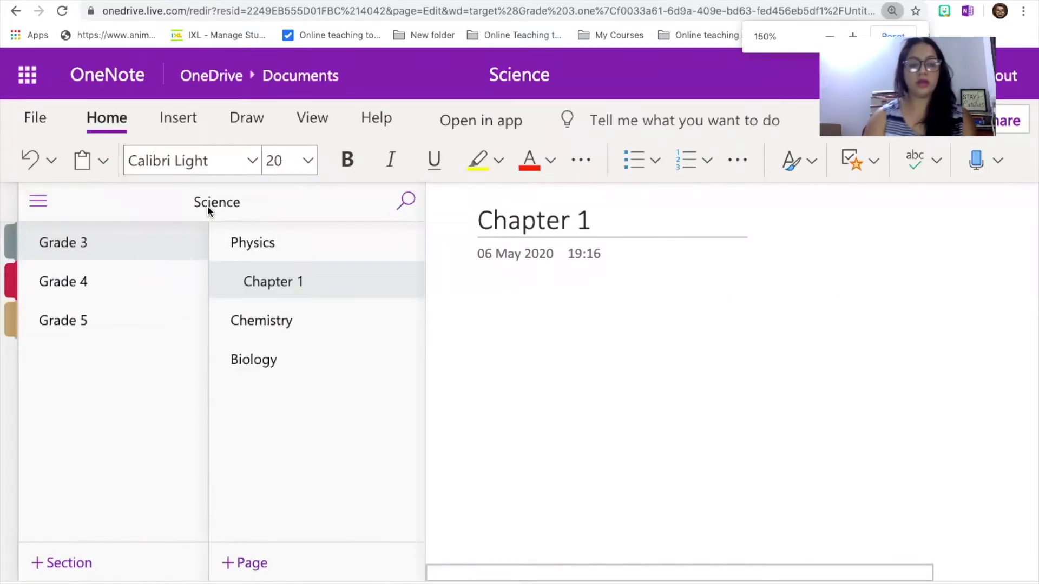
pyautogui.rightClick(337, 287)
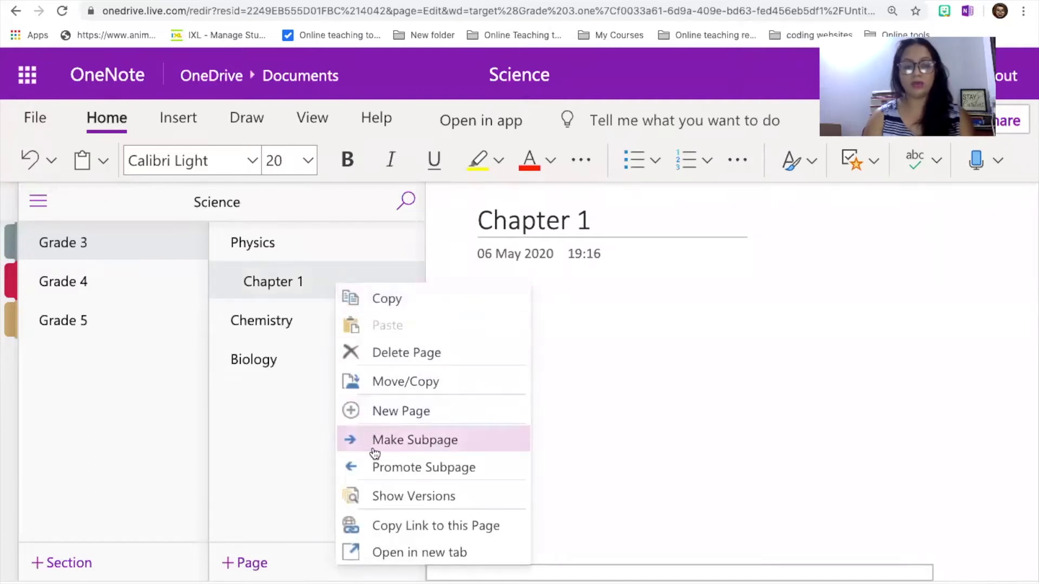
pyautogui.click(378, 468)
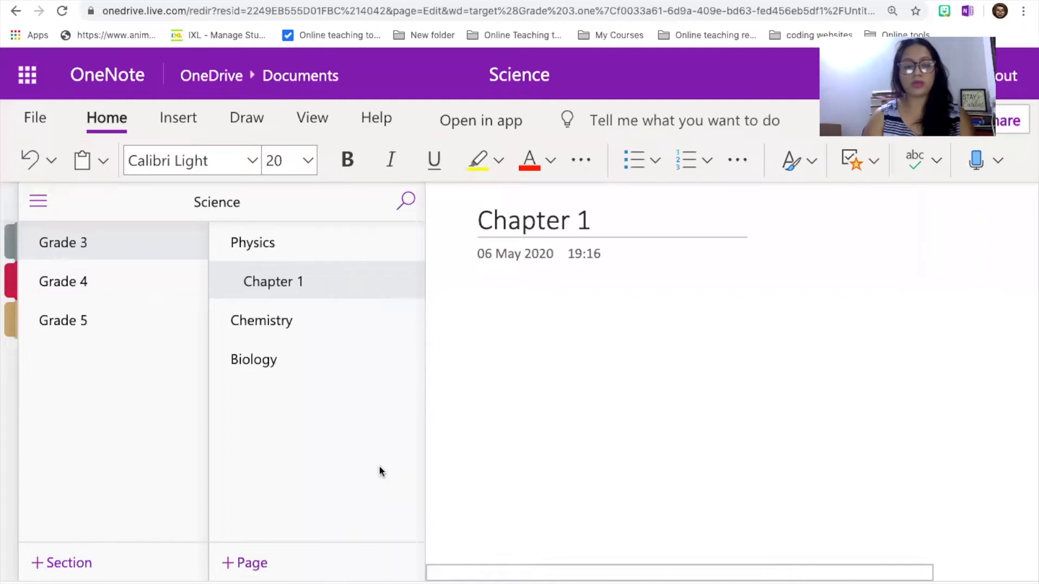
pyautogui.rightClick(348, 285)
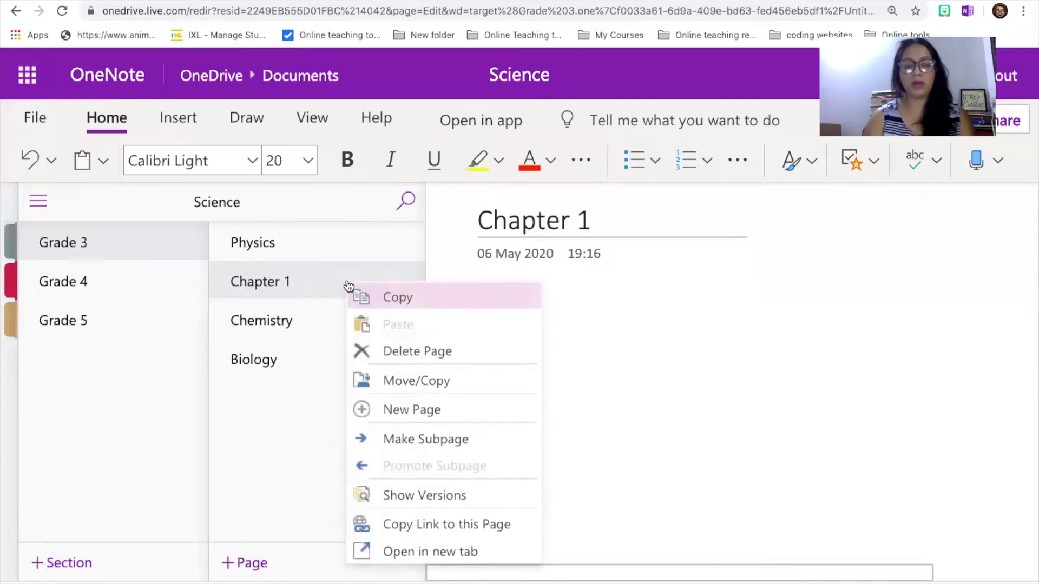
pyautogui.click(406, 440)
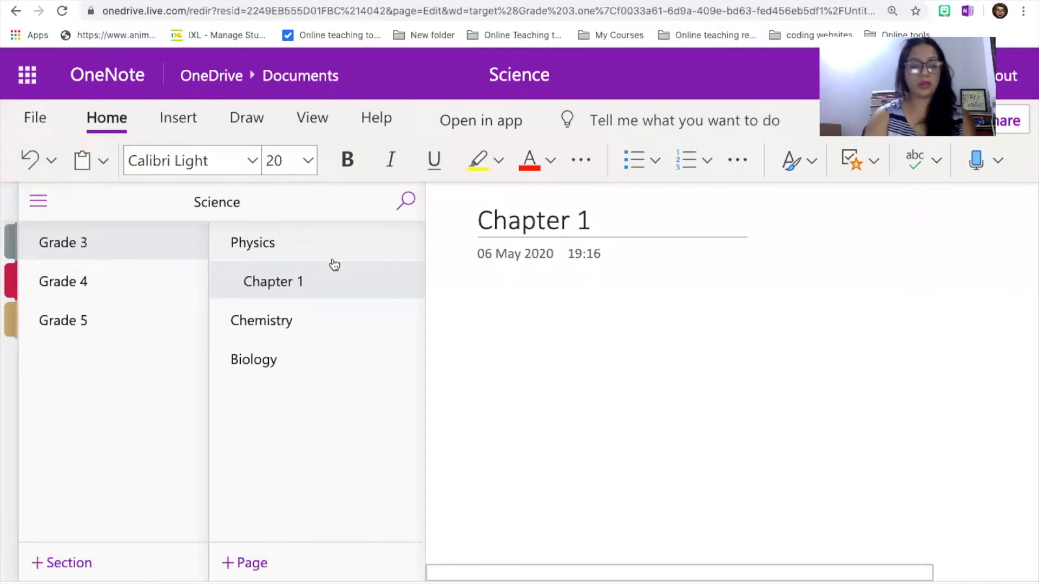
# Step: Add a second subpage under Physics, below Chapter 1, and title it "Chapter 2"
pyautogui.hotkey('ctrl', '-')
pyautogui.hotkey('ctrl', '-')
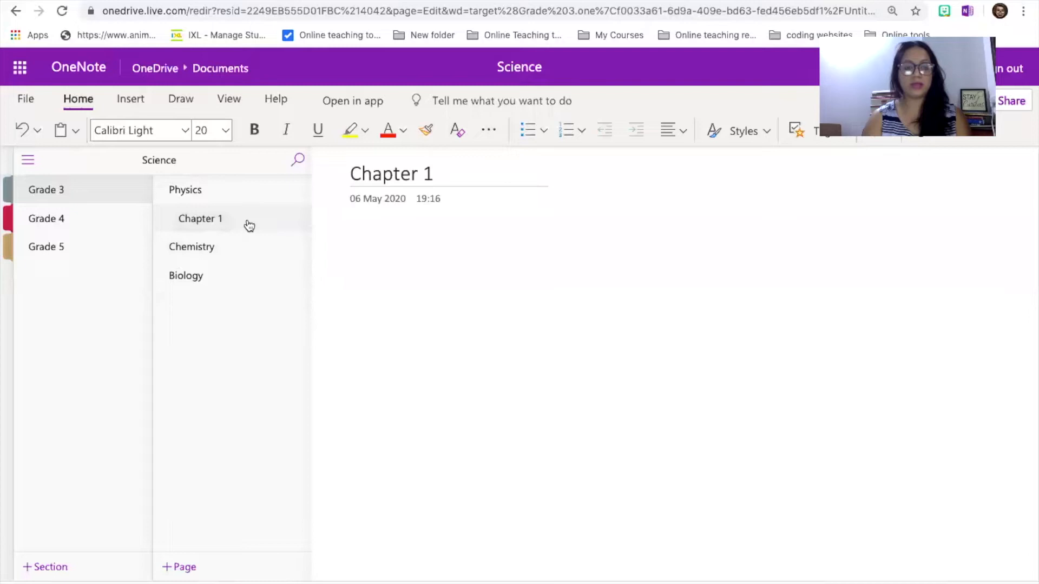
pyautogui.click(182, 567)
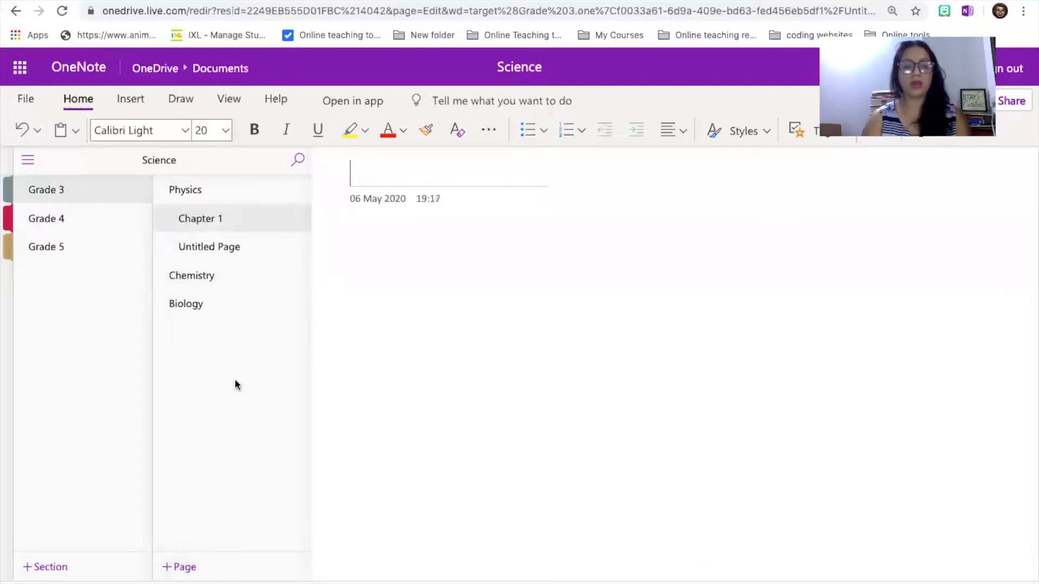
pyautogui.click(232, 248)
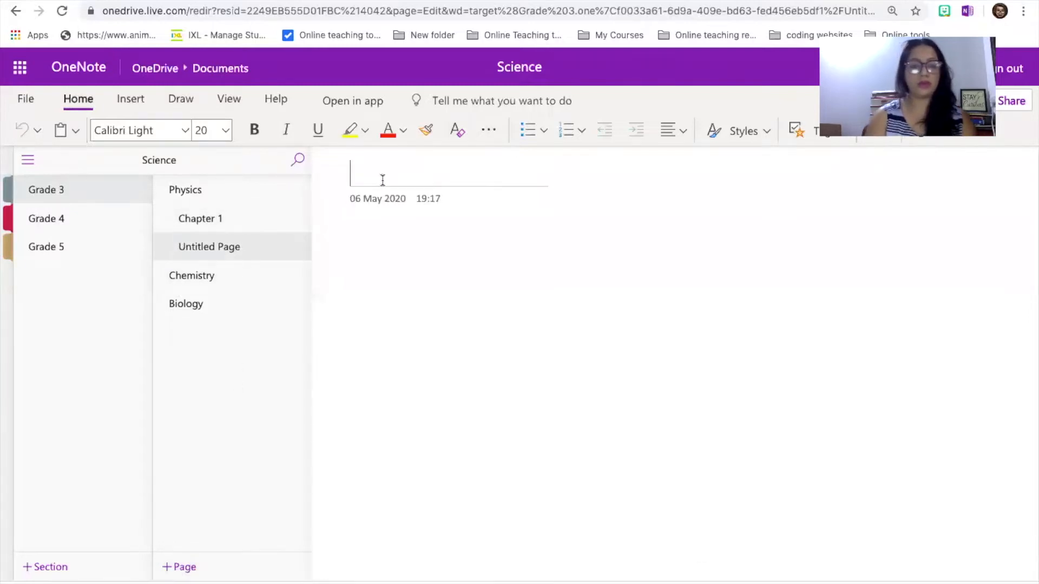
pyautogui.write('Chapter 2')
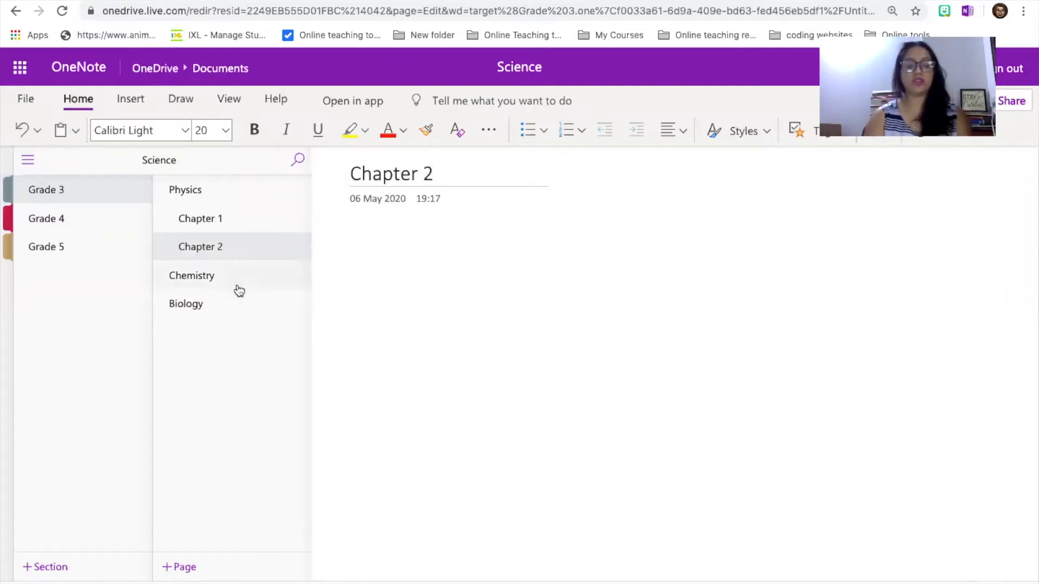
# Step: View the Grade 4 section and return to the Grade 3 section
pyautogui.click(93, 227)
pyautogui.click(88, 185)
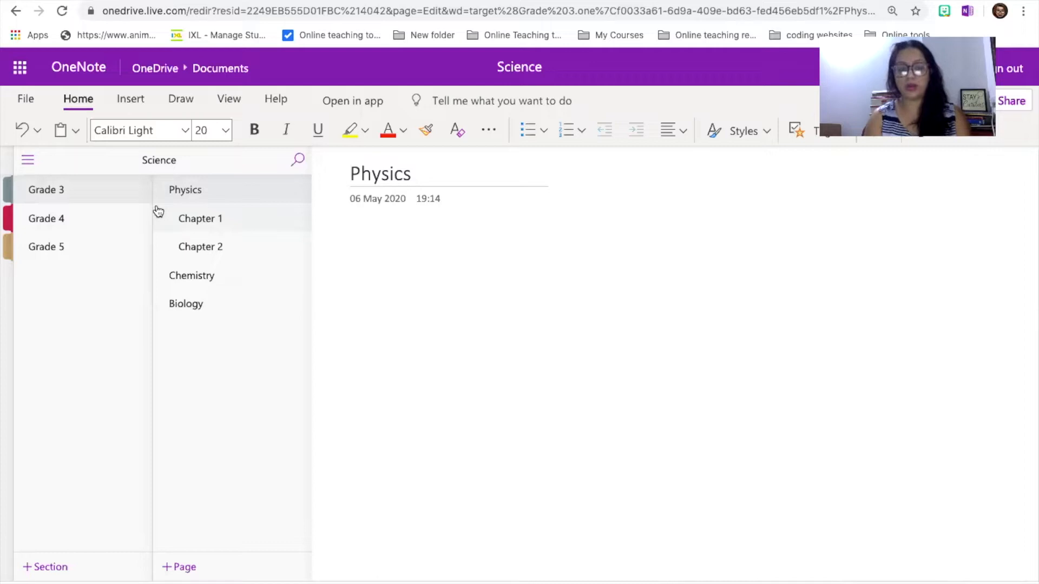
# Step: Open the Teacher Training notebook and go through its sections to the Basics page of USES OF ONE NOTE
pyautogui.click(23, 160)
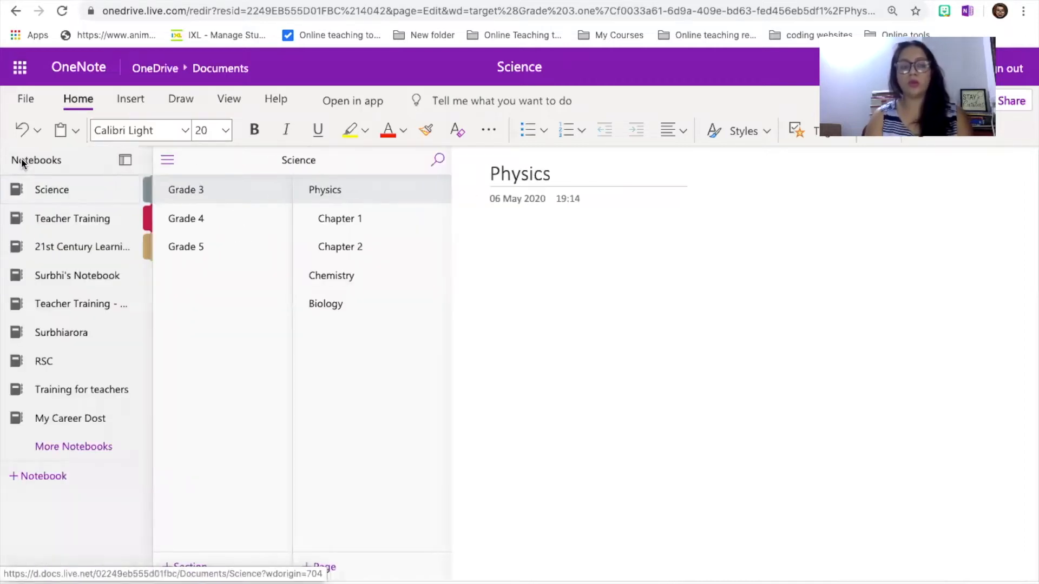
pyautogui.click(47, 306)
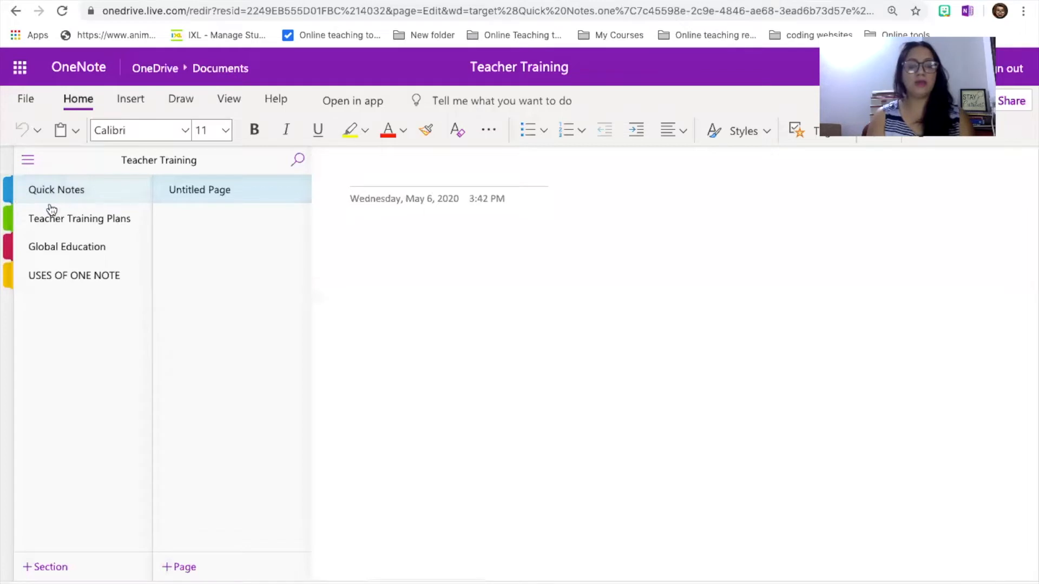
pyautogui.click(54, 229)
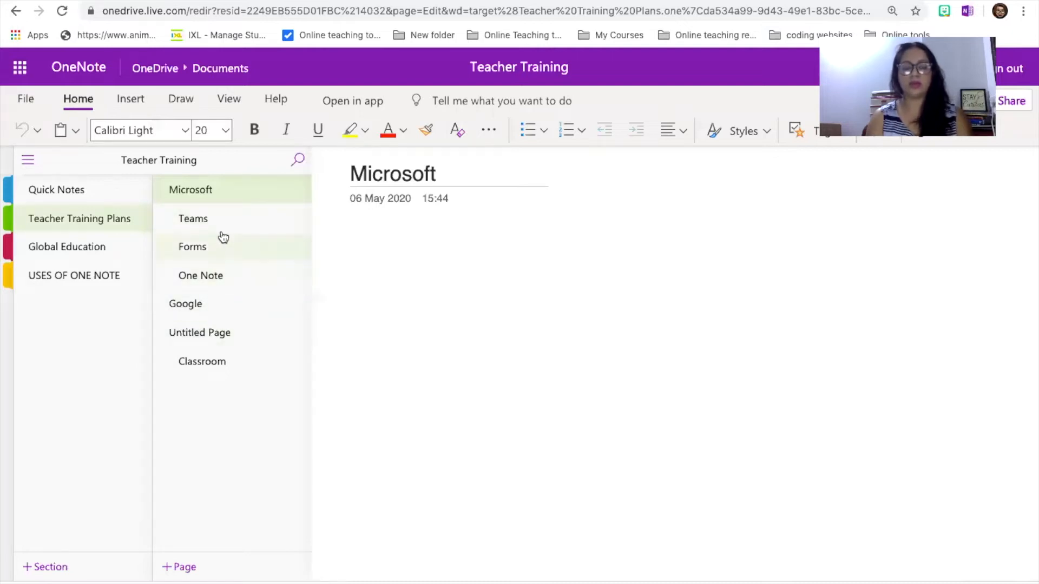
pyautogui.click(88, 248)
pyautogui.click(92, 281)
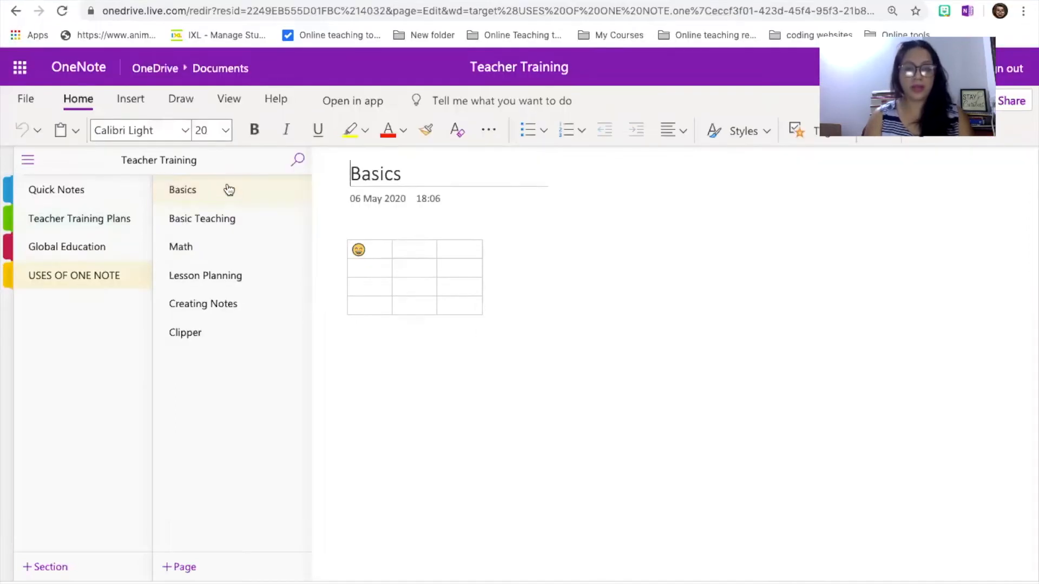
pyautogui.click(229, 189)
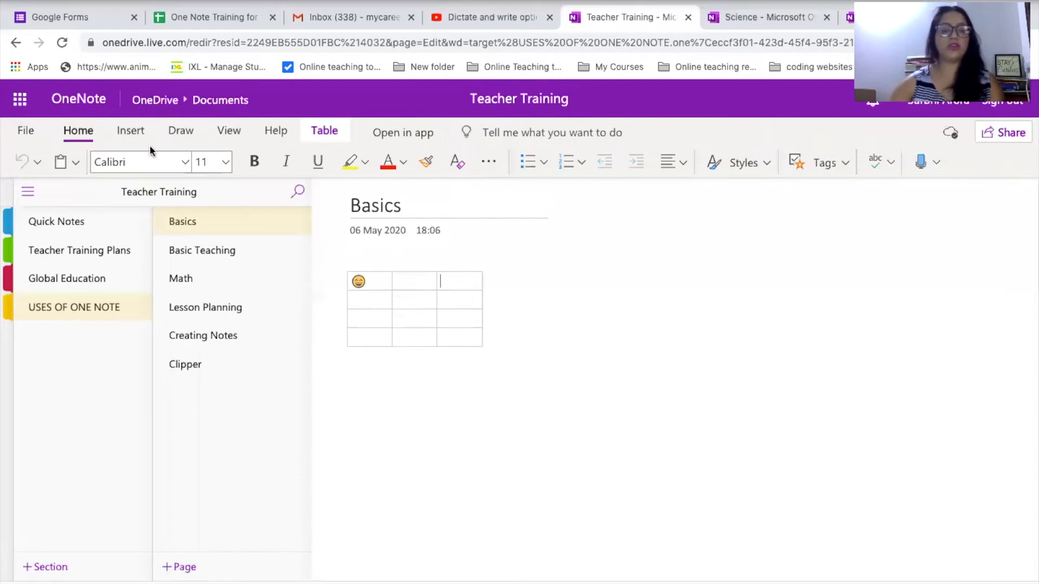
# Step: Examine the notebook's file options and the kinds of content that can be inserted on the Basics page
pyautogui.click(26, 131)
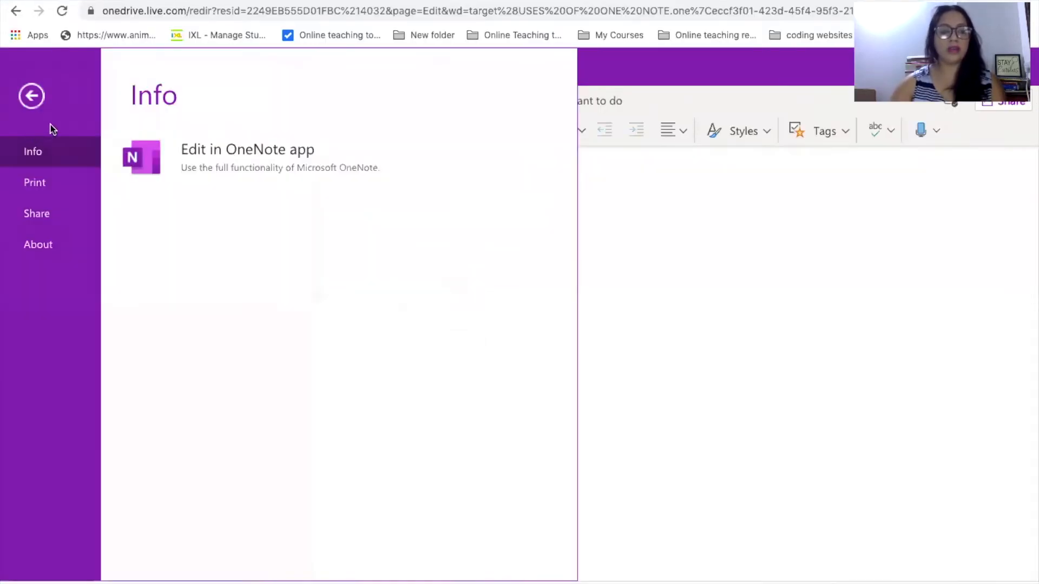
pyautogui.click(30, 96)
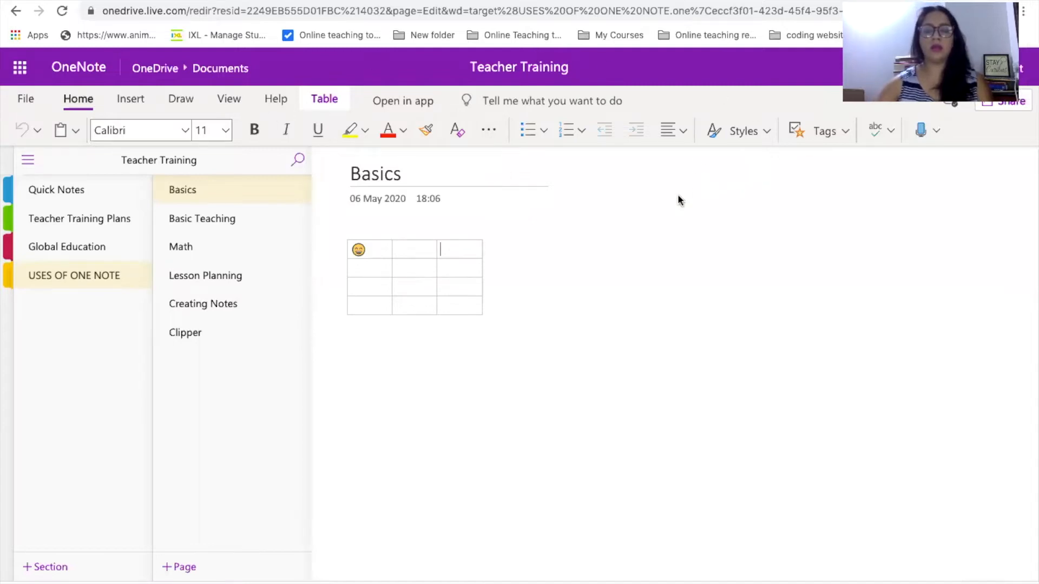
pyautogui.click(130, 99)
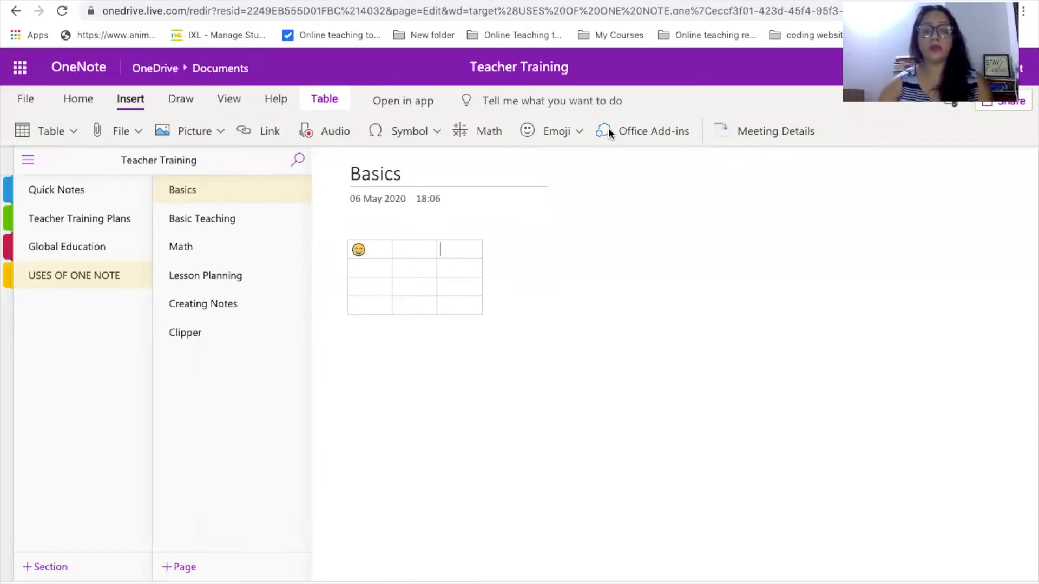
pyautogui.click(687, 176)
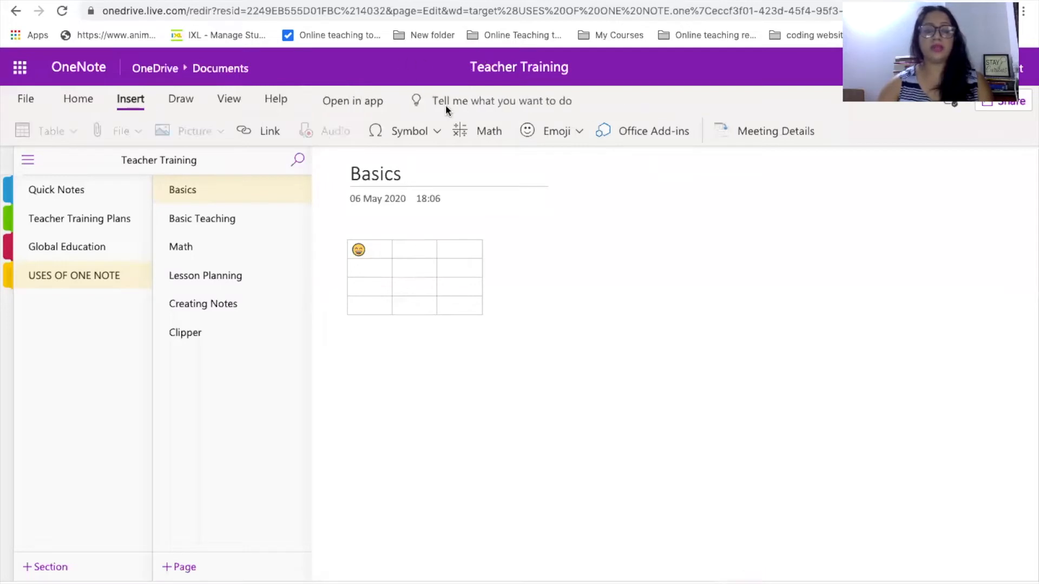
# Step: Examine the drawing tools, view options, file information and text formatting commands available for the Basics page
pyautogui.click(186, 101)
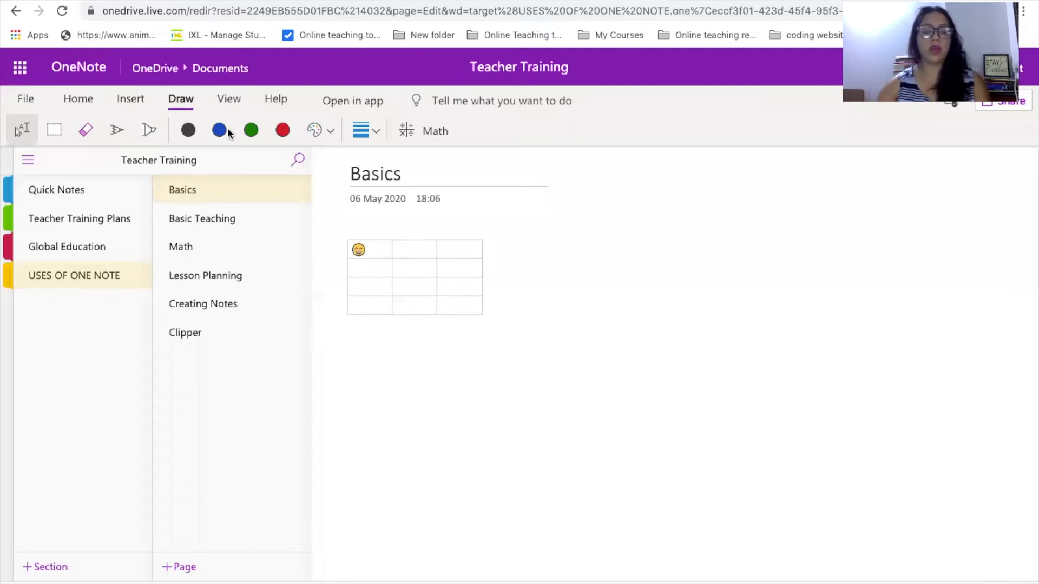
pyautogui.click(232, 101)
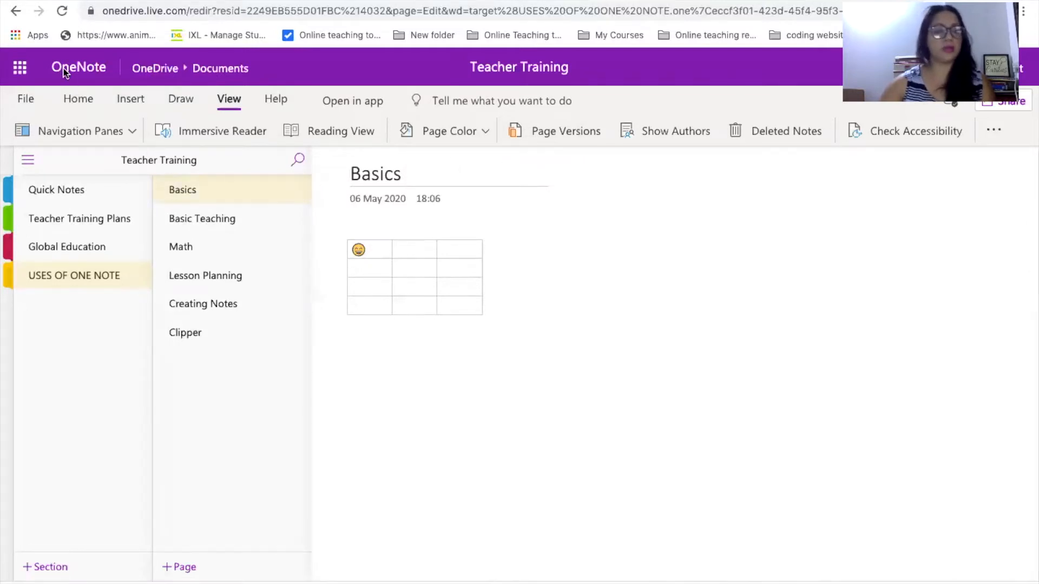
pyautogui.click(26, 100)
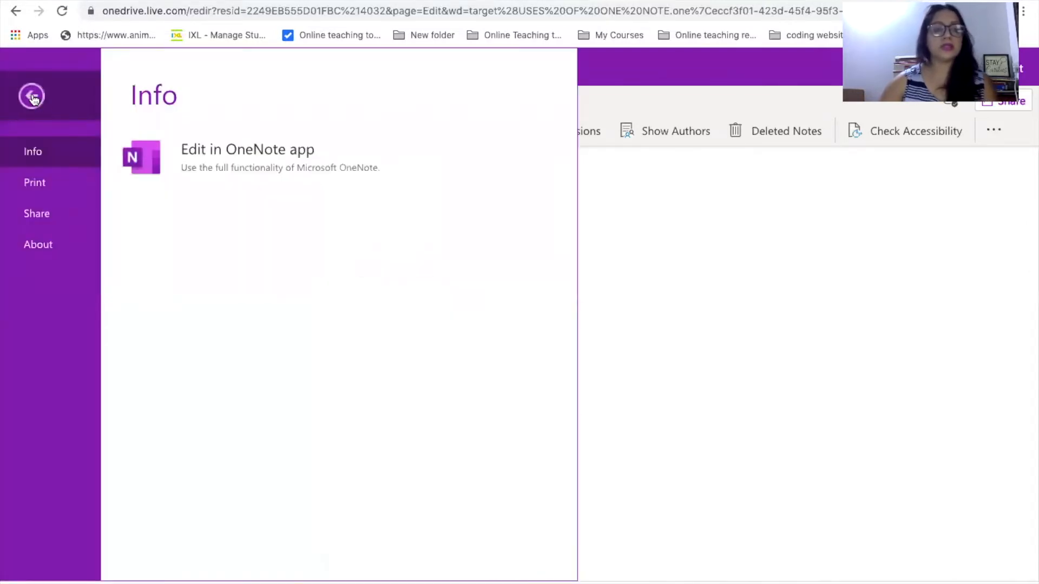
pyautogui.click(31, 96)
pyautogui.click(74, 99)
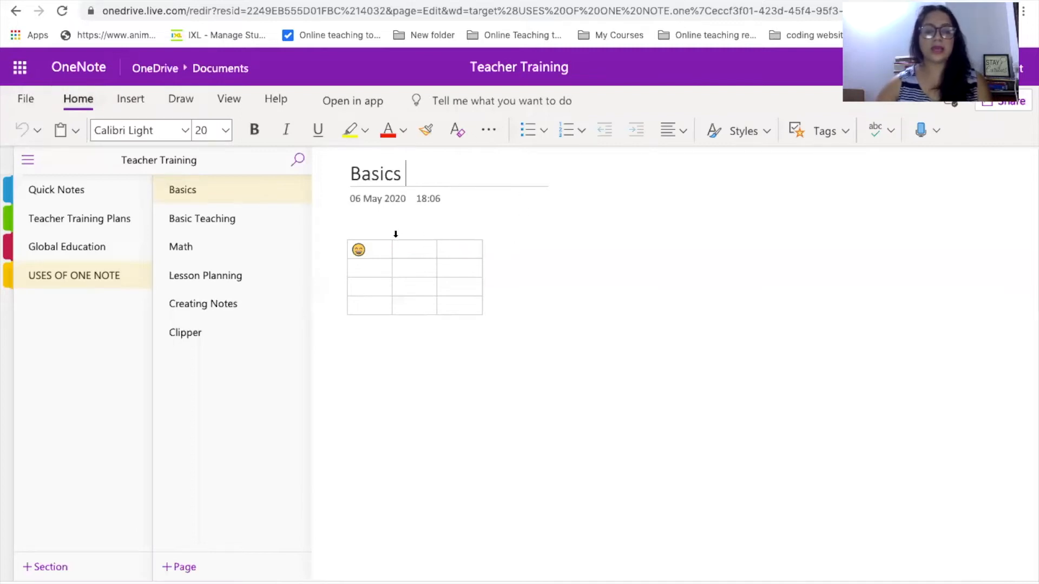
# Step: Delete the existing table containing the emoji from the Basics page, column by column
pyautogui.click(381, 254)
pyautogui.click(349, 240)
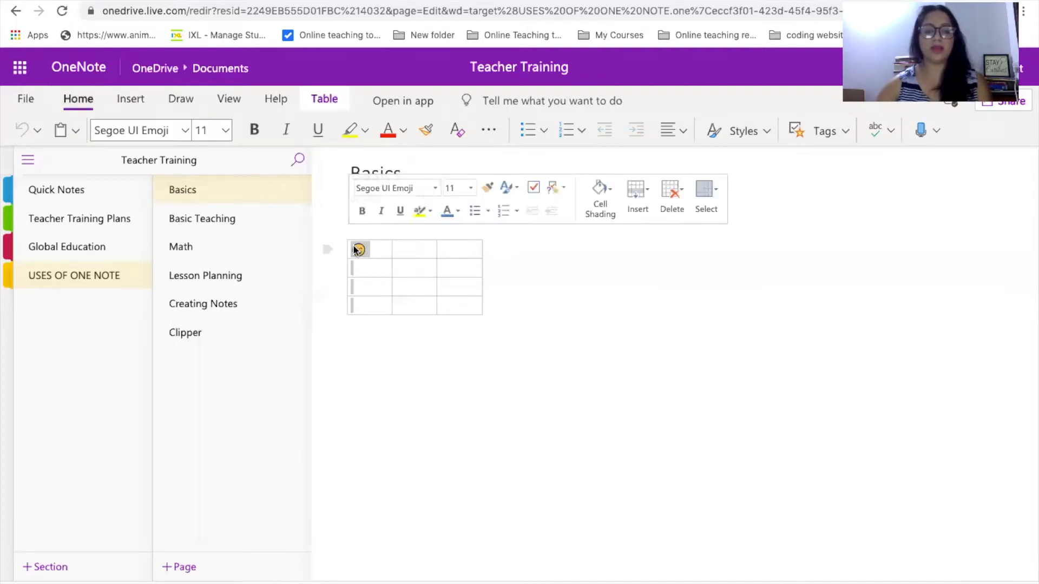
pyautogui.press('Delete')
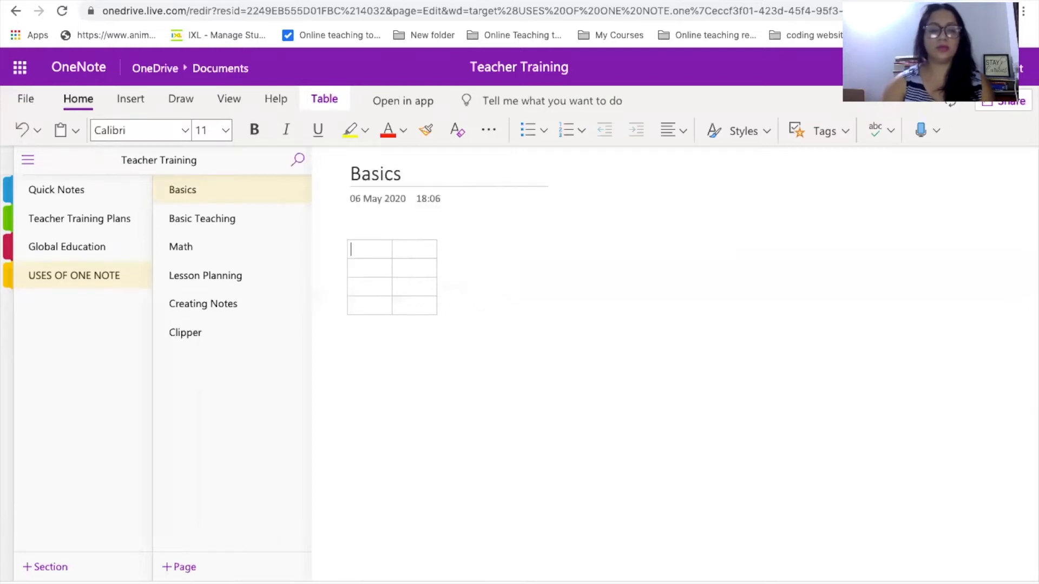
pyautogui.click(401, 268)
pyautogui.click(352, 234)
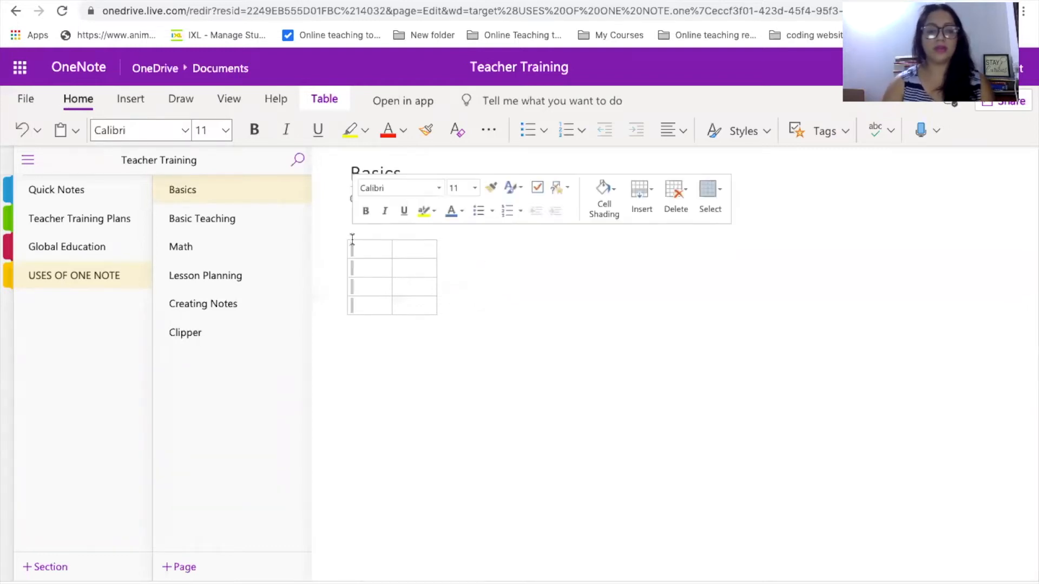
pyautogui.press('Delete')
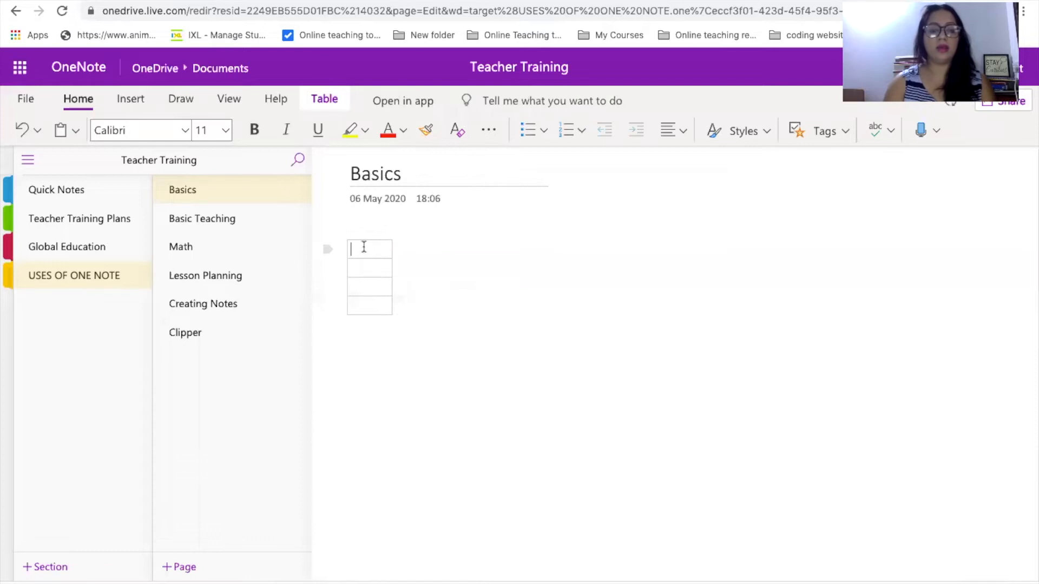
pyautogui.click(352, 233)
pyautogui.press('Delete')
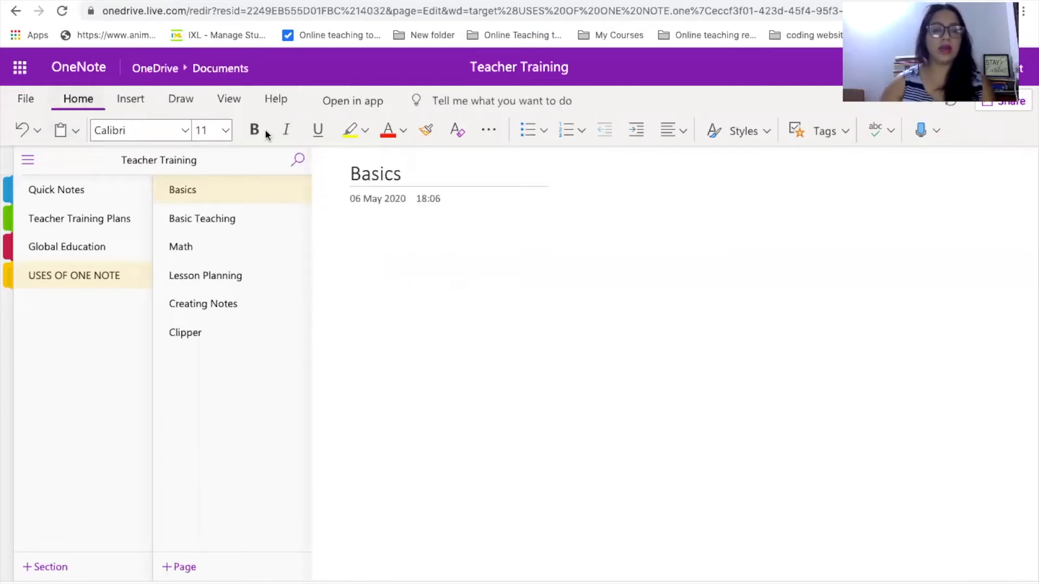
# Step: Insert a 4x4 table on the Basics page and try selecting its cells
pyautogui.click(134, 103)
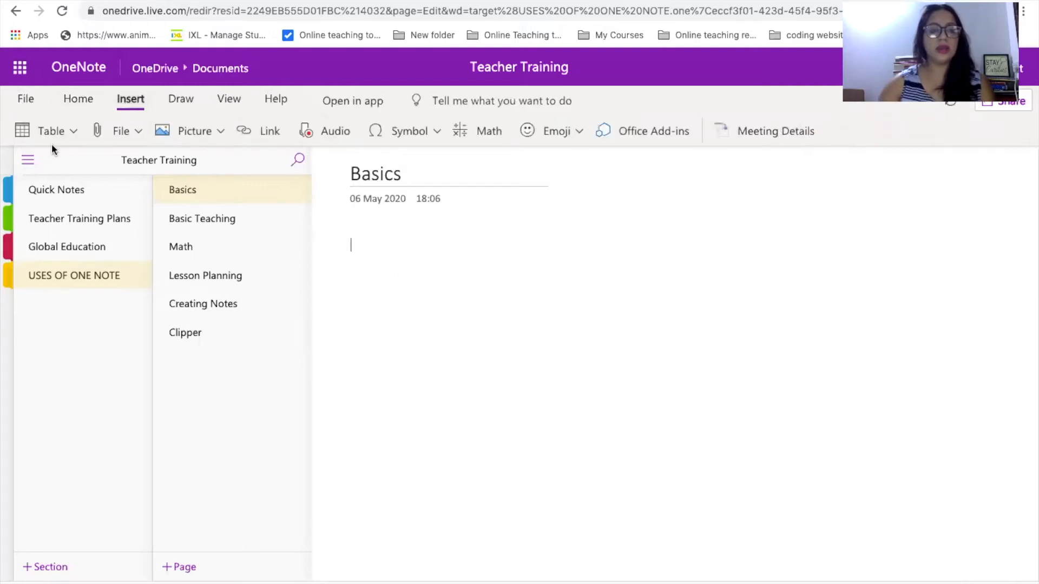
pyautogui.click(72, 132)
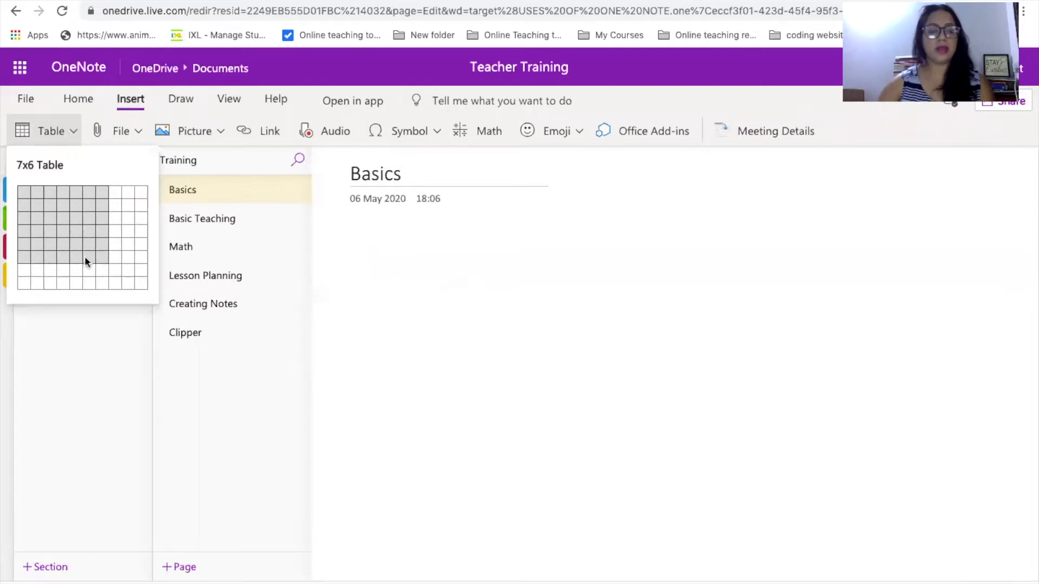
pyautogui.click(63, 231)
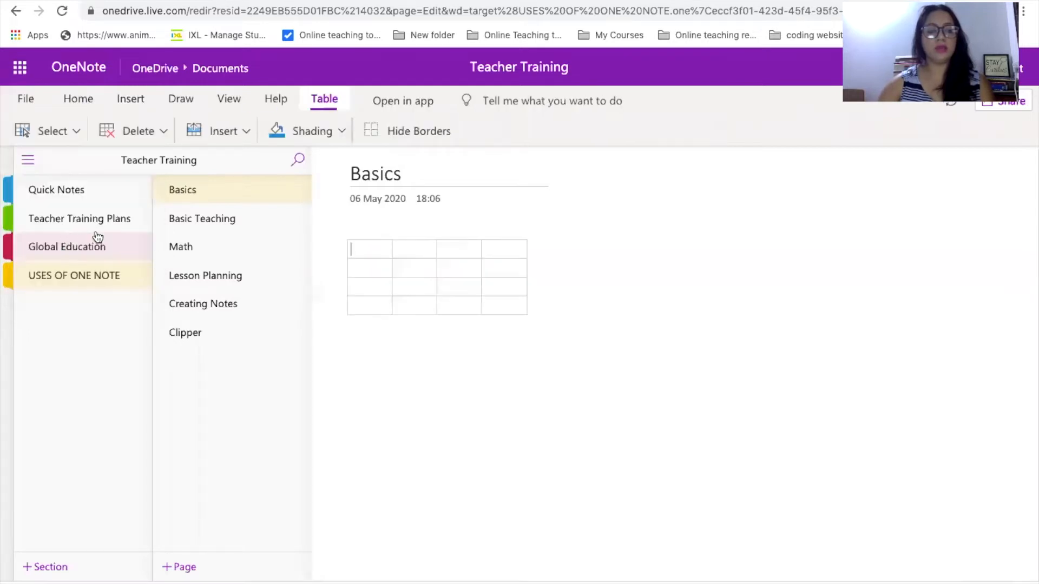
pyautogui.click(525, 310)
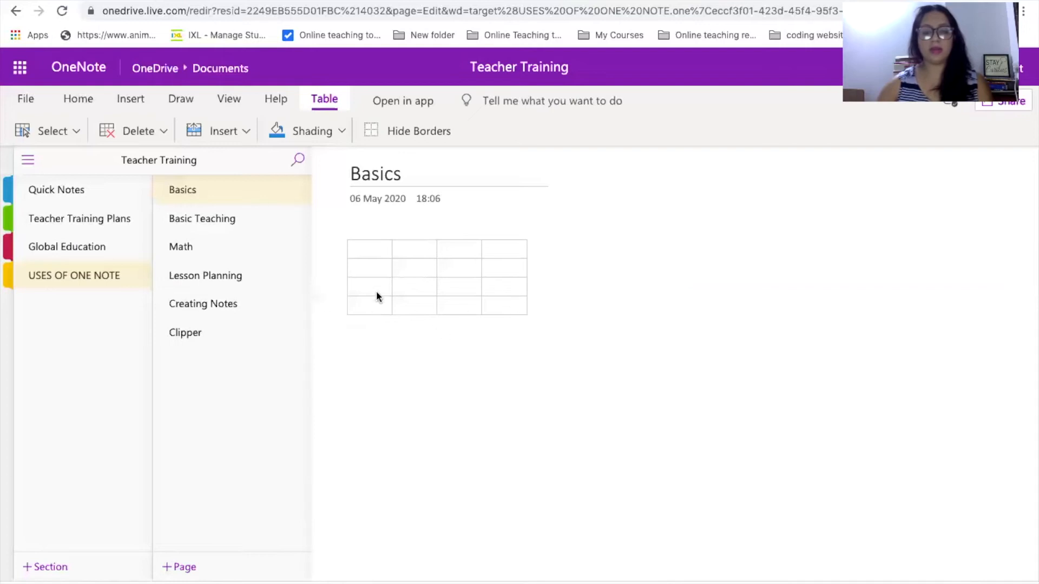
pyautogui.moveTo(379, 247); pyautogui.dragTo(523, 311)
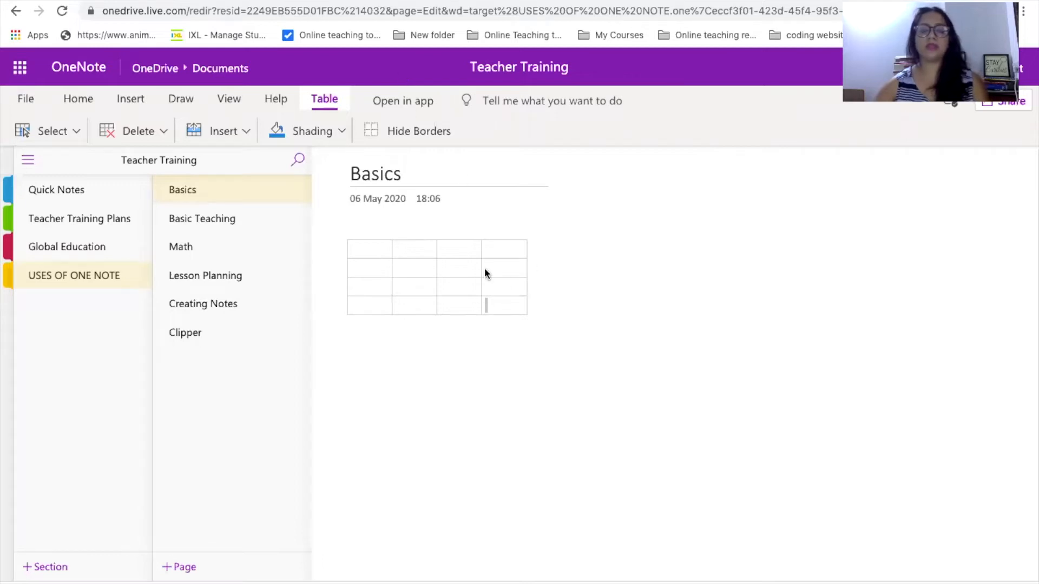
pyautogui.click(367, 250)
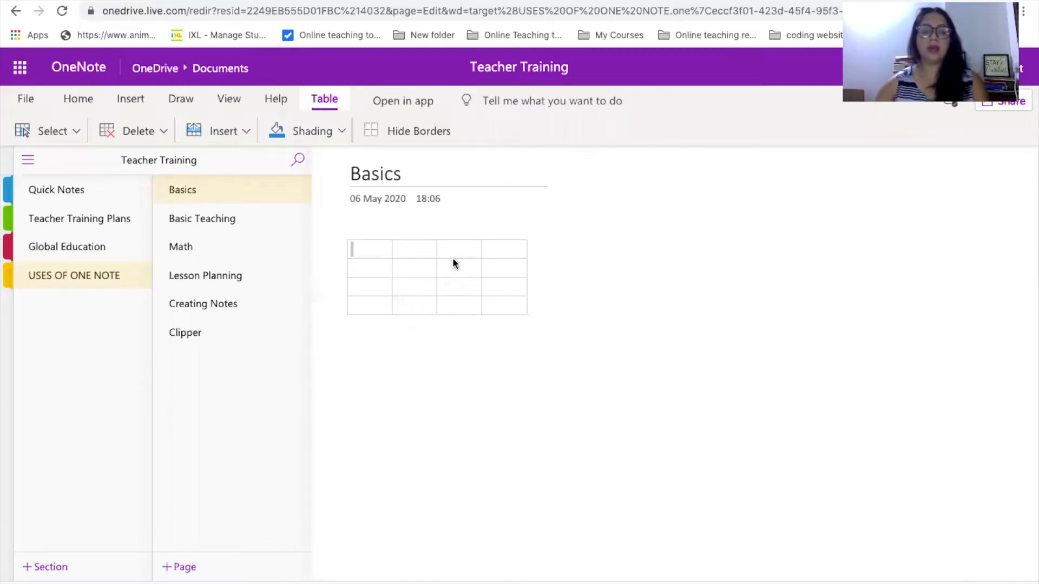
# Step: Add a separate note reading "I can start" in the blank area to the right of the table
pyautogui.click(476, 351)
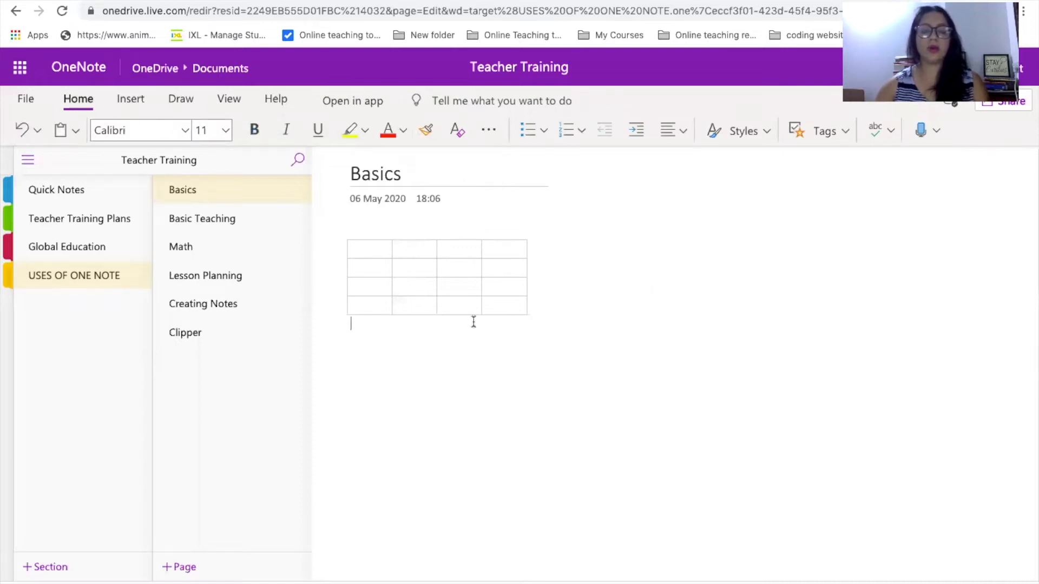
pyautogui.click(354, 379)
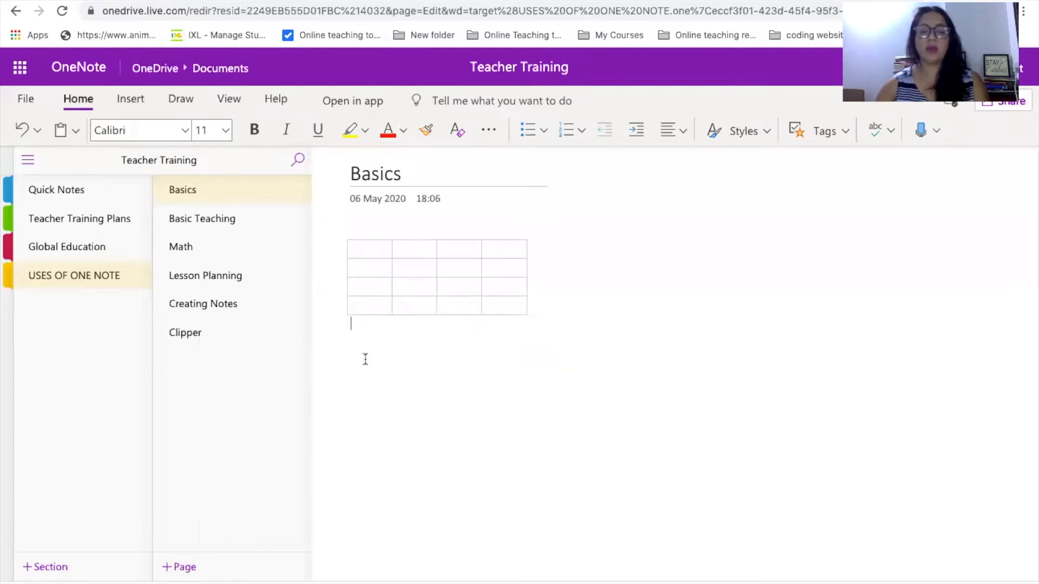
pyautogui.click(745, 311)
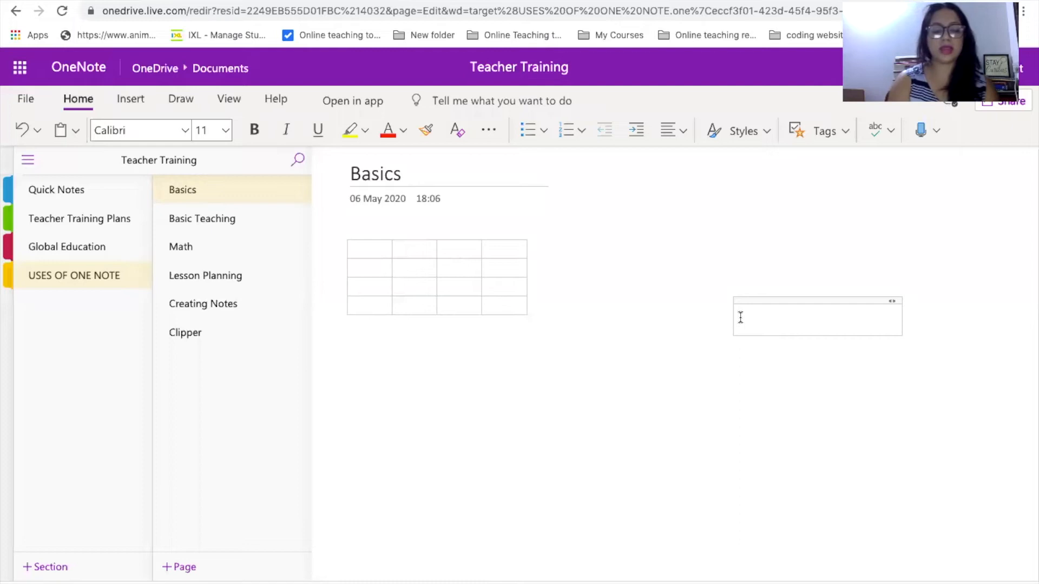
pyautogui.write('I can start')
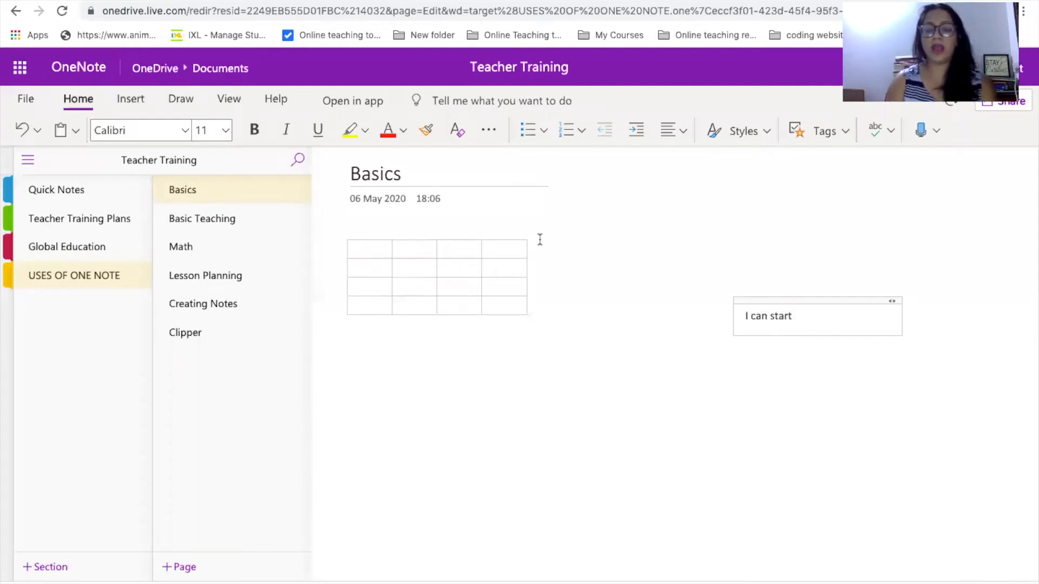
# Step: Move the table lower and to the right on the page, and place the "I can start" note just above it
pyautogui.click(494, 211)
pyautogui.click(494, 253)
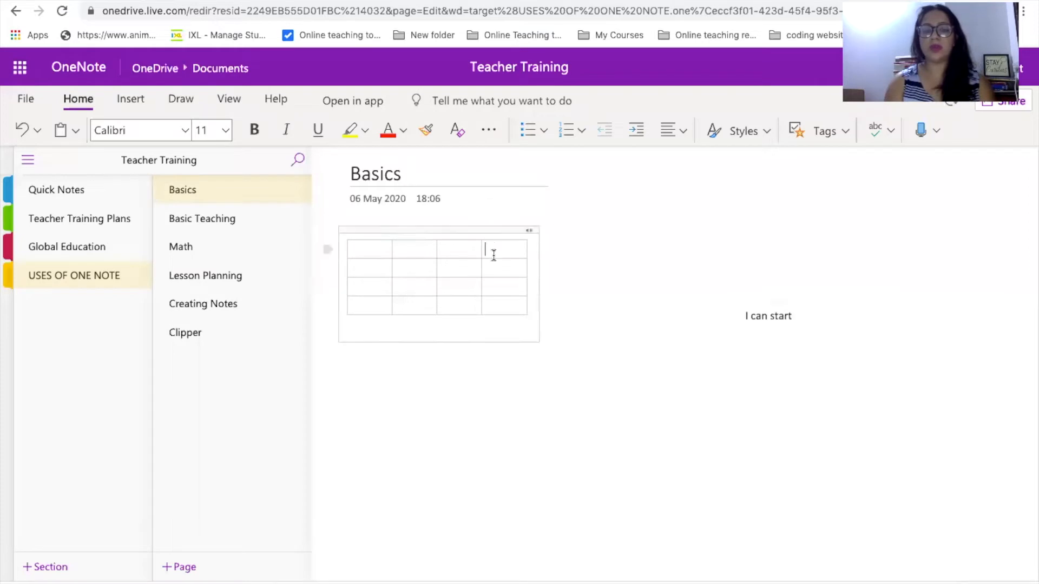
pyautogui.moveTo(506, 229); pyautogui.dragTo(593, 358)
pyautogui.click(780, 317)
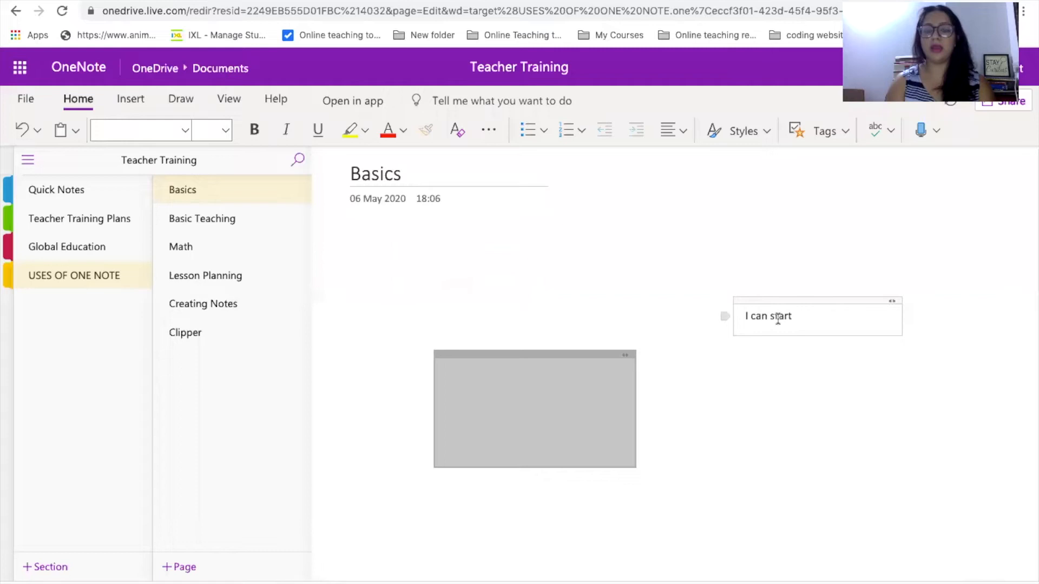
pyautogui.moveTo(778, 303); pyautogui.dragTo(434, 306)
pyautogui.click(709, 322)
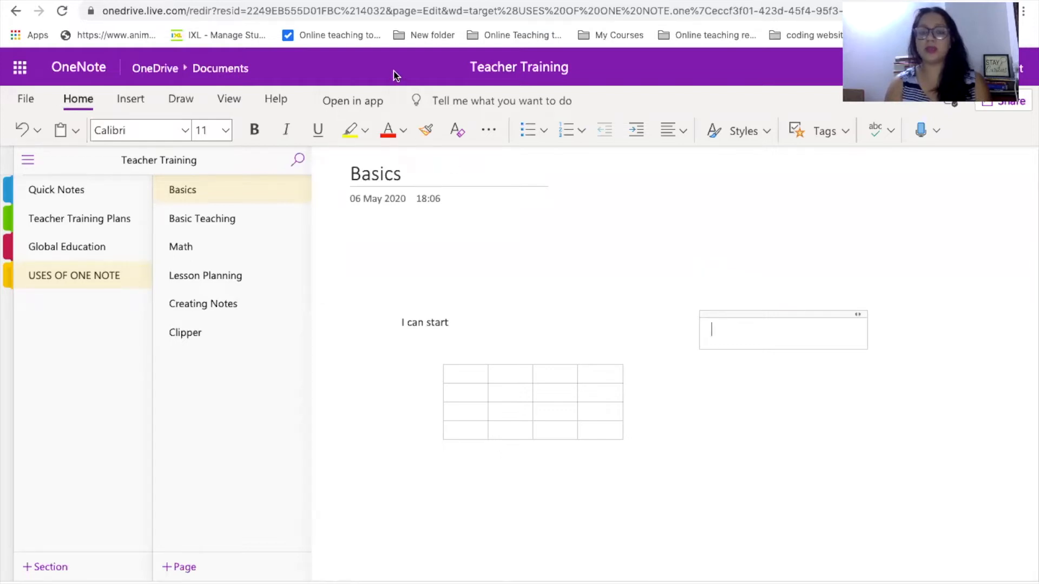
# Step: Insert the picture file "Heart with labels.jpeg" from the computer into the first cell of the table
pyautogui.click(487, 375)
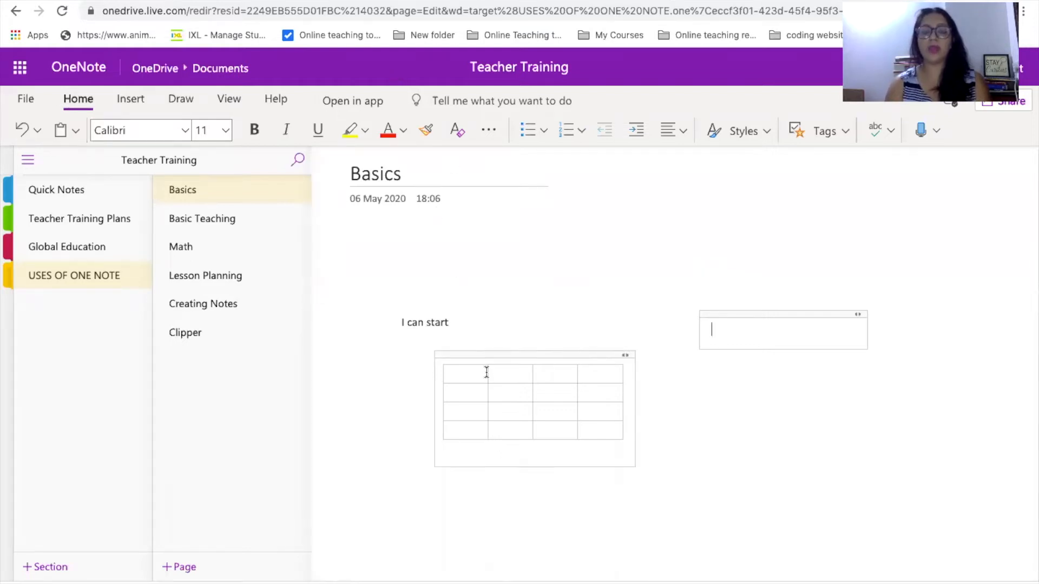
pyautogui.click(138, 98)
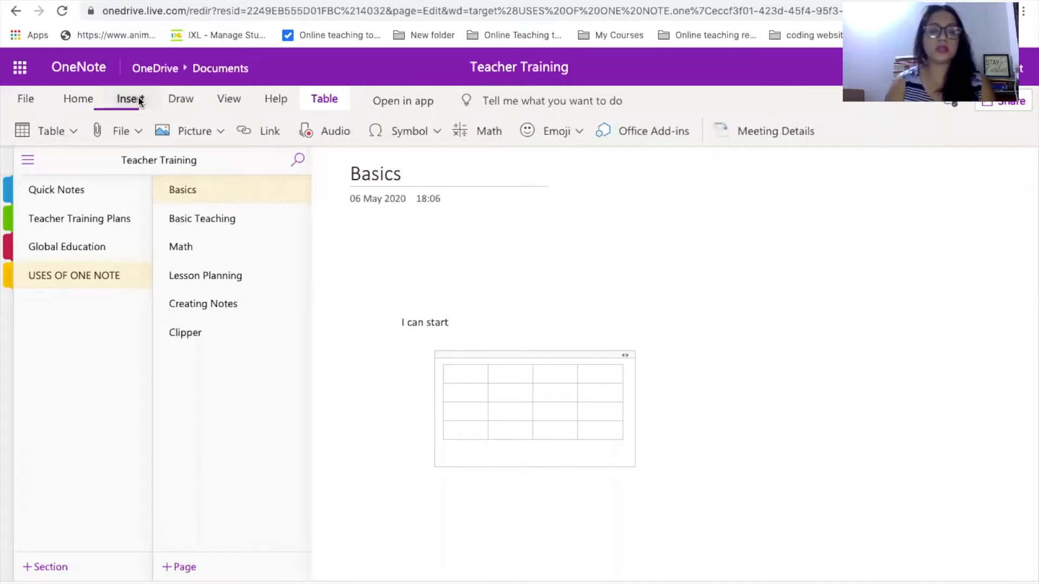
pyautogui.click(186, 128)
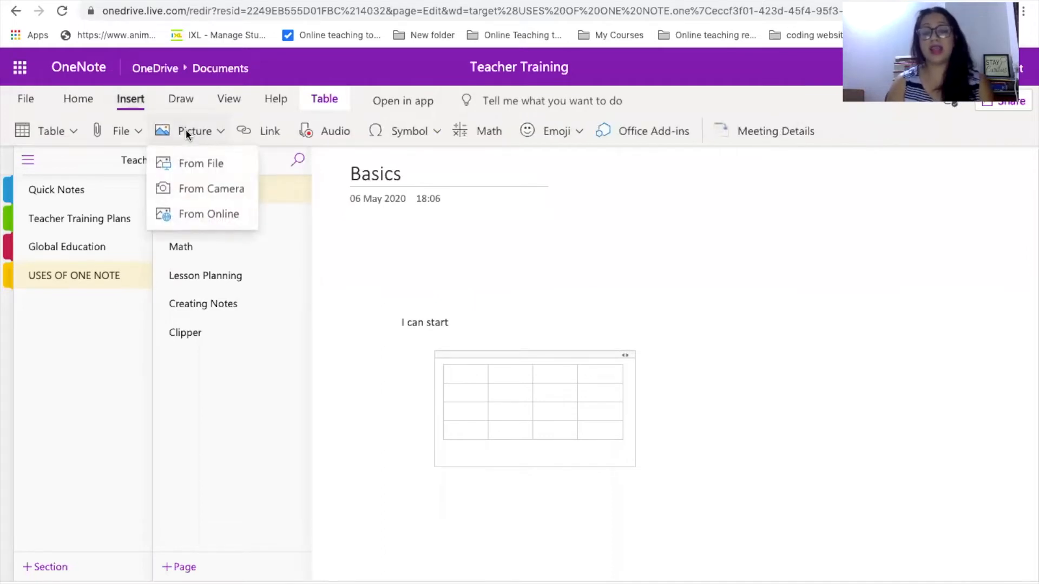
pyautogui.click(209, 170)
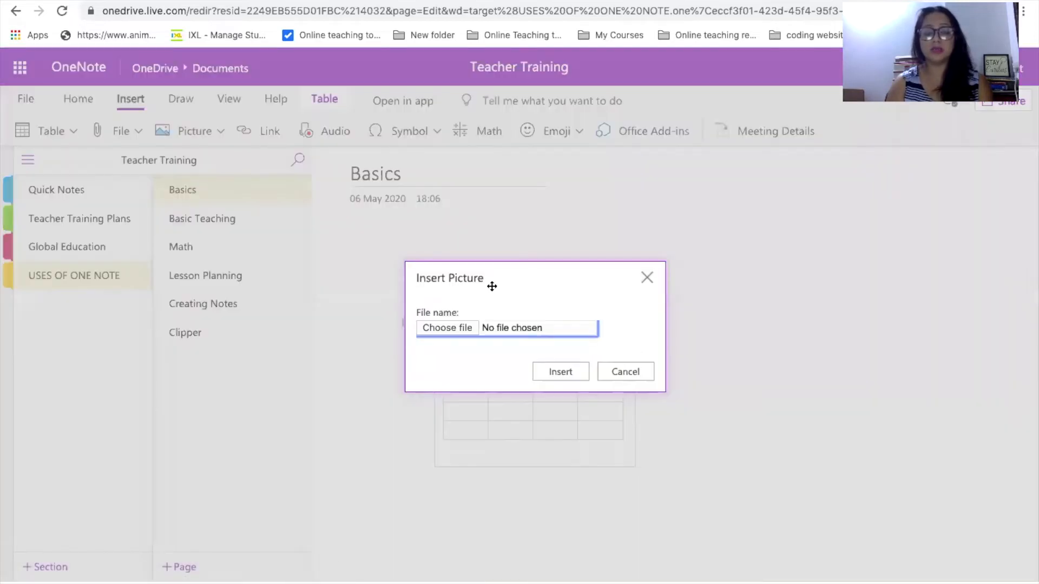
pyautogui.click(461, 330)
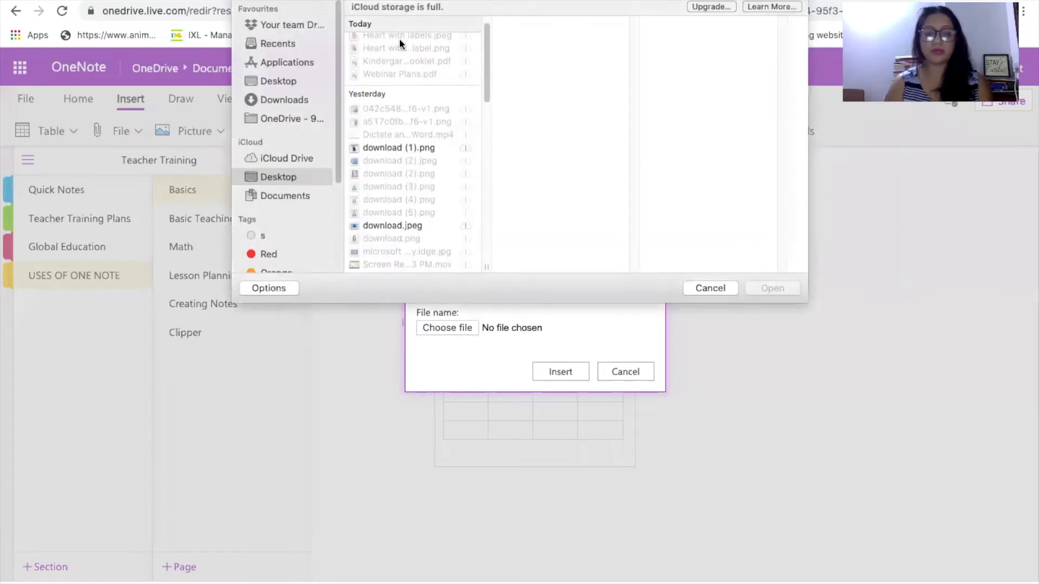
pyautogui.click(289, 98)
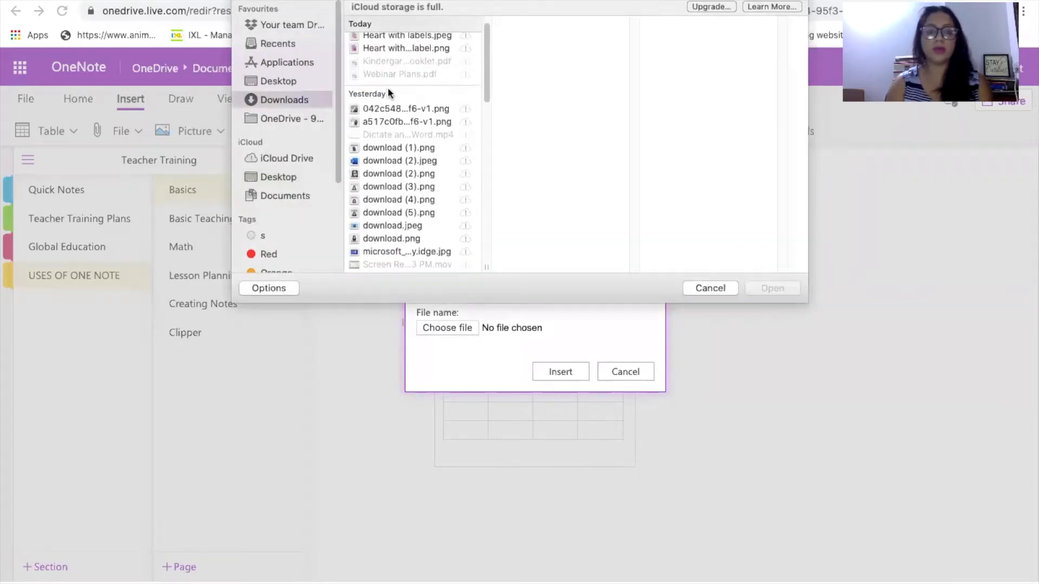
pyautogui.scroll(-3, 422, 193)
pyautogui.scroll(3, 422, 192)
pyautogui.click(290, 176)
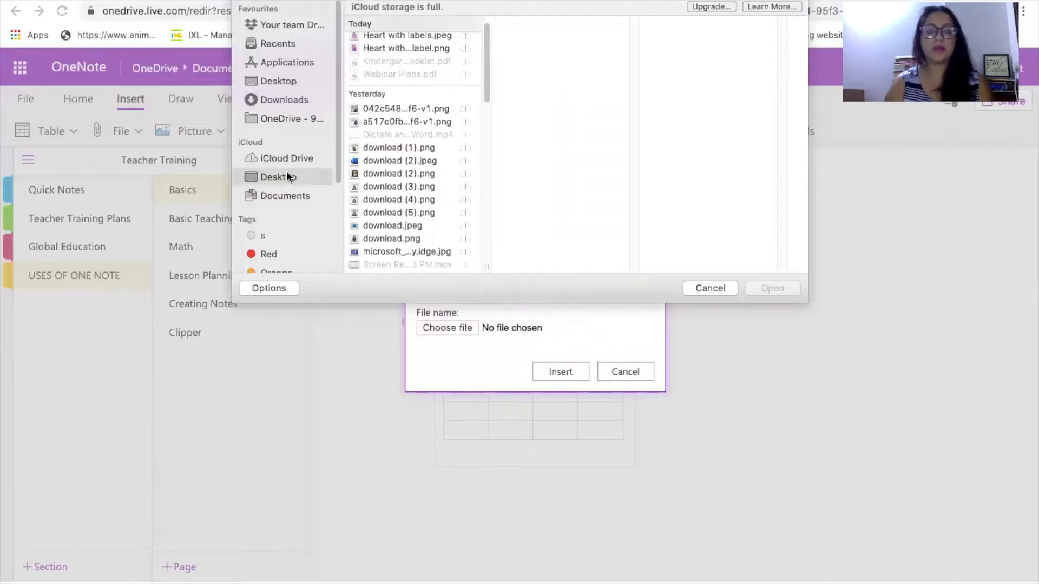
pyautogui.scroll(-1, 383, 64)
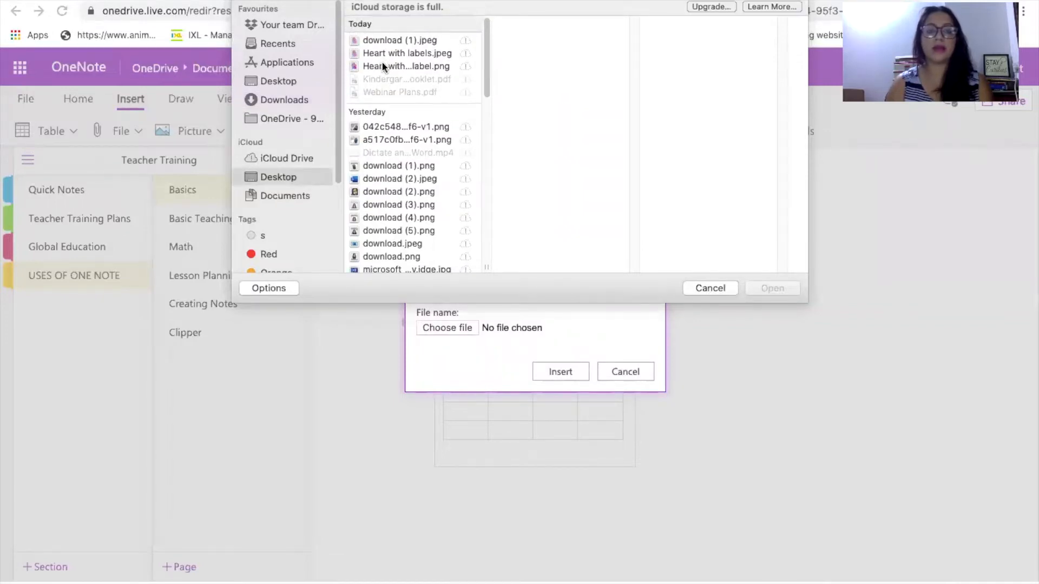
pyautogui.click(382, 66)
pyautogui.click(382, 53)
pyautogui.click(761, 287)
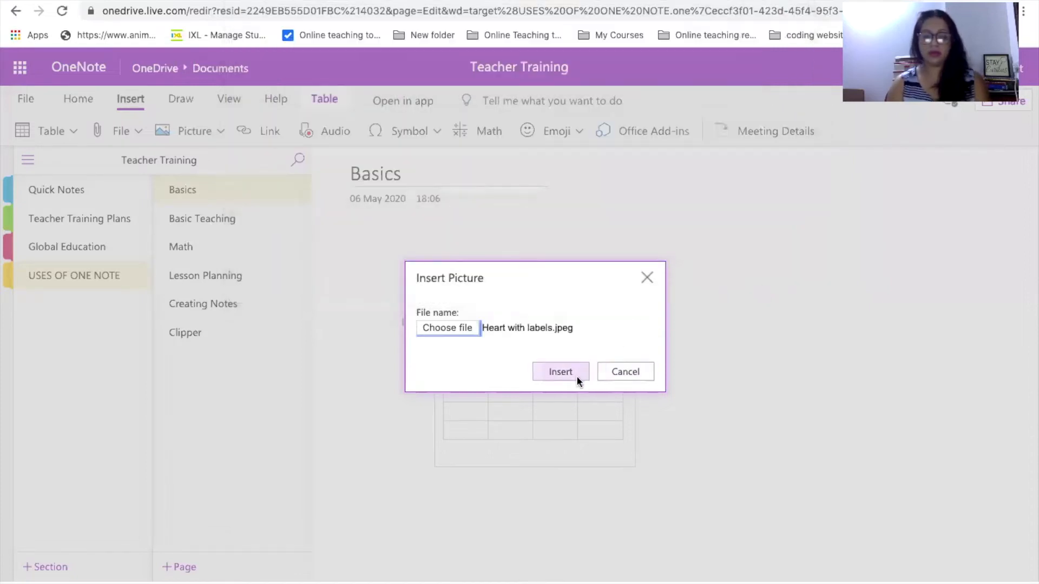
pyautogui.click(560, 372)
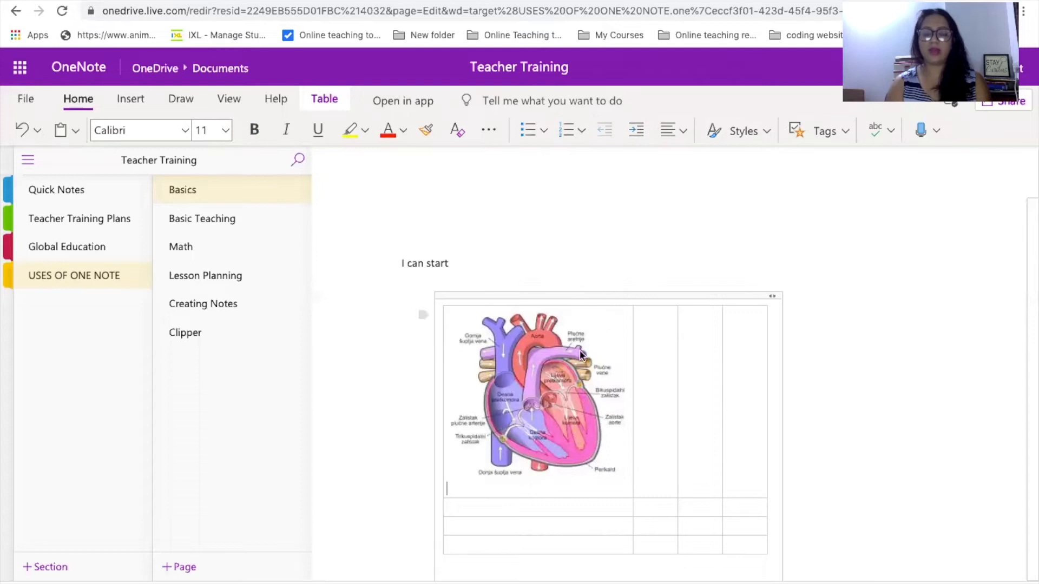
# Step: Enlarge the heart picture in the table's first cell with the Grow command
pyautogui.click(581, 354)
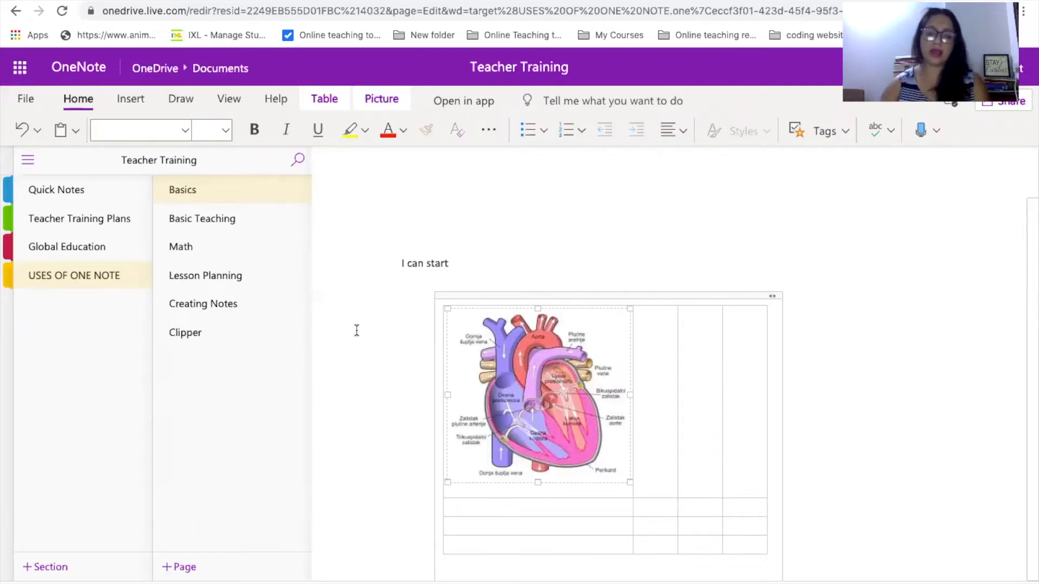
pyautogui.rightClick(497, 342)
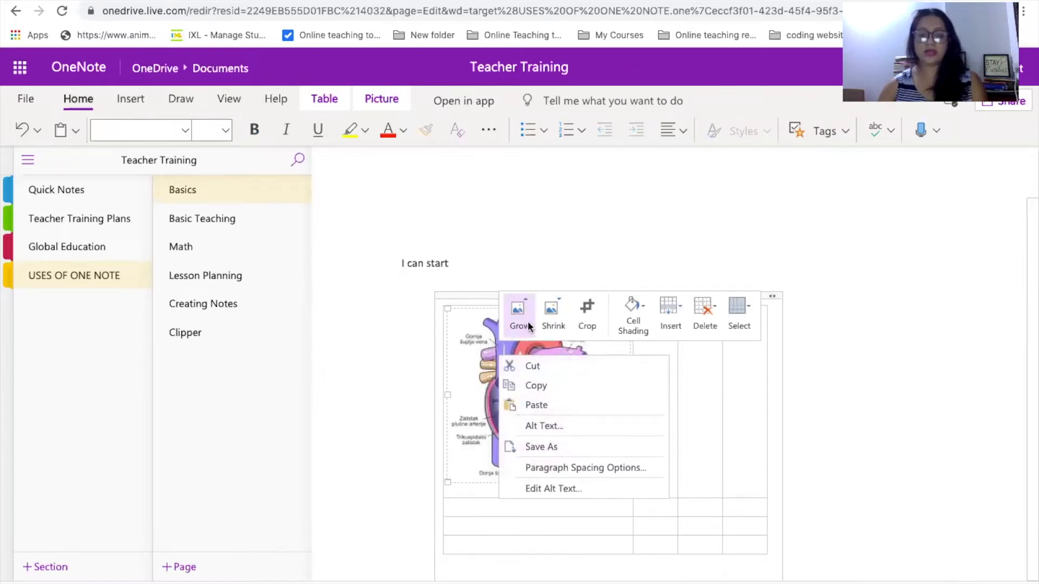
pyautogui.click(528, 320)
pyautogui.click(518, 324)
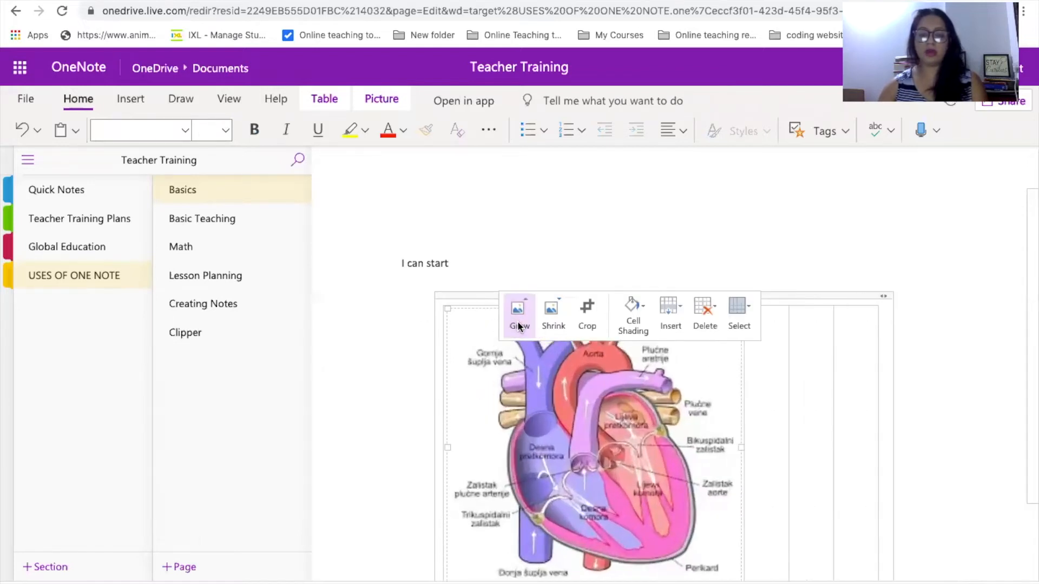
# Step: Shrink the heart picture and move its table up beside the page title, to the right of the "I can start" note
pyautogui.click(554, 322)
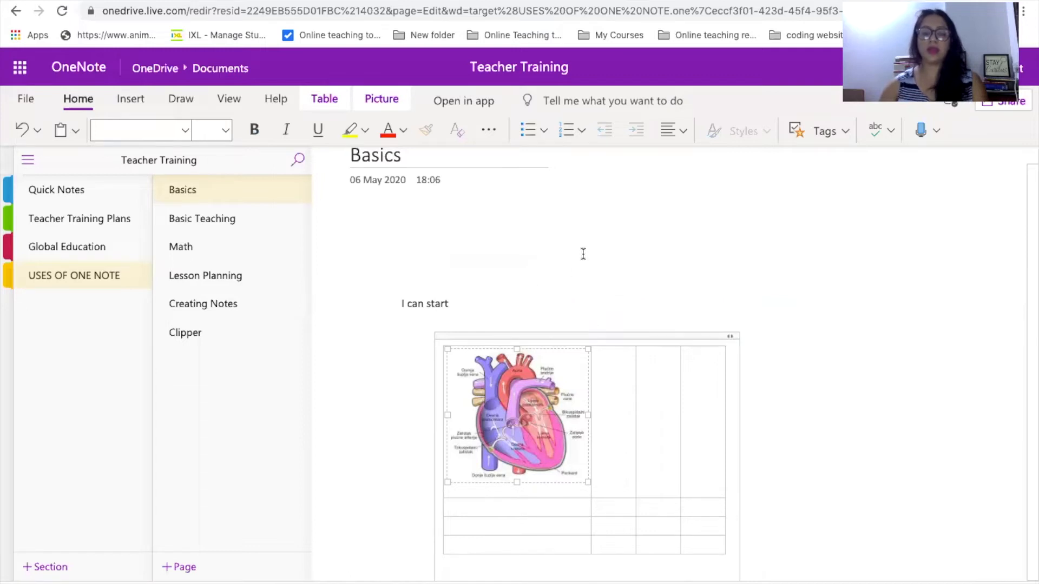
pyautogui.moveTo(583, 332); pyautogui.dragTo(470, 186)
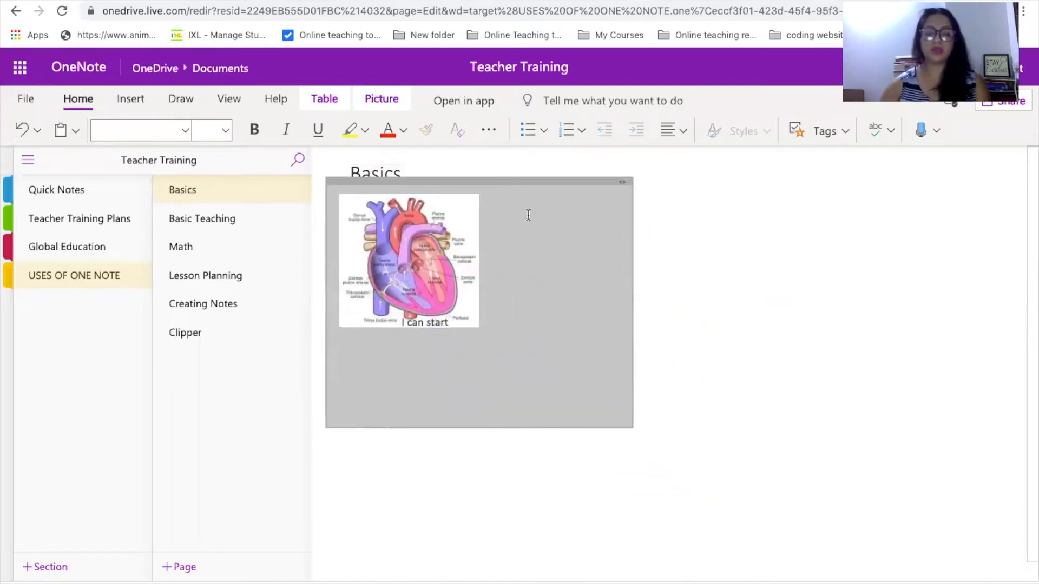
pyautogui.click(506, 265)
pyautogui.click(588, 273)
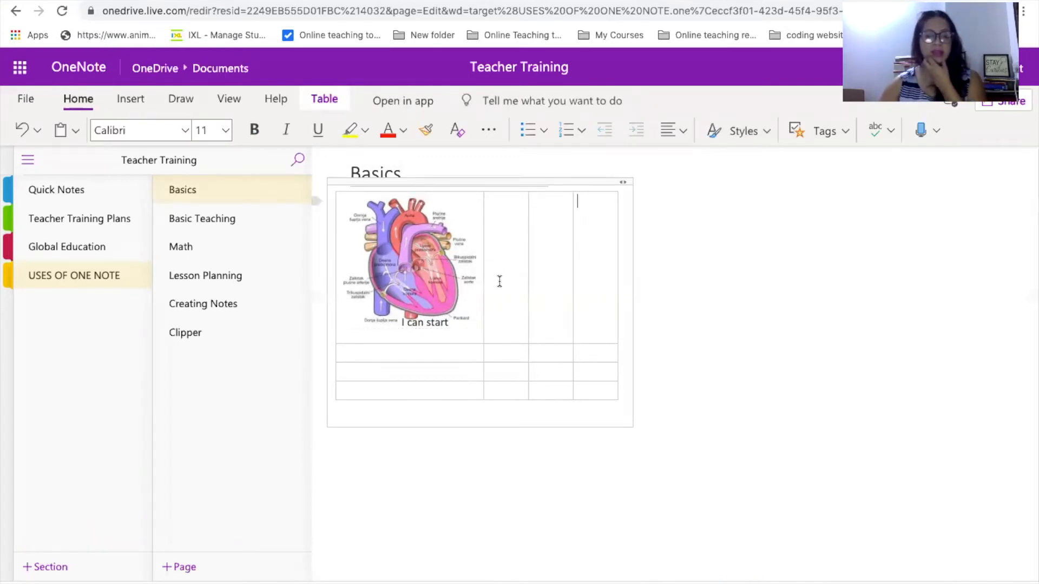
pyautogui.moveTo(536, 181); pyautogui.dragTo(695, 178)
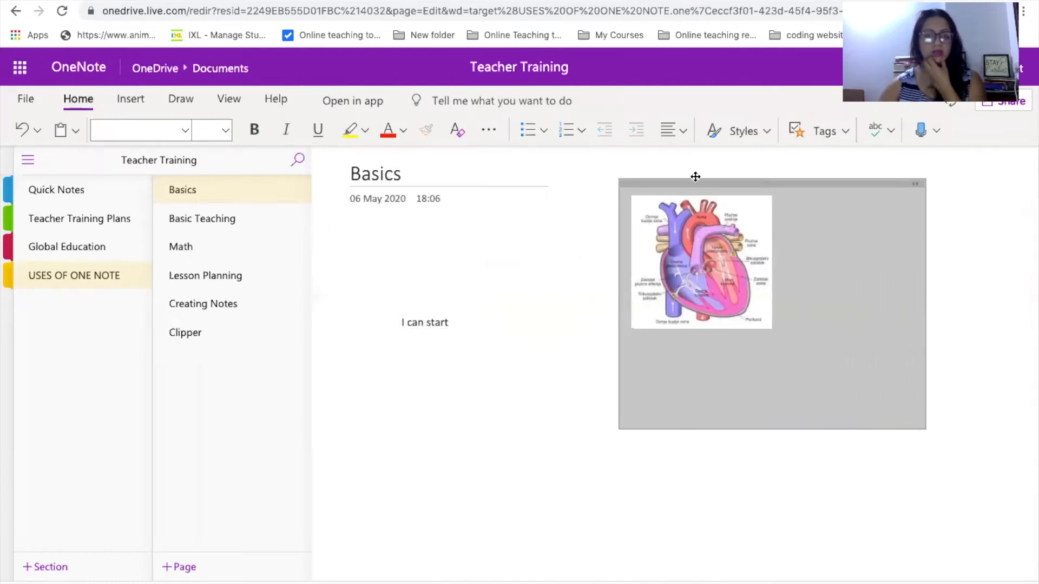
# Step: Start inserting a file printout below the "I can start" note and preview Webinar Plans.pdf from the Desktop folder
pyautogui.click(135, 98)
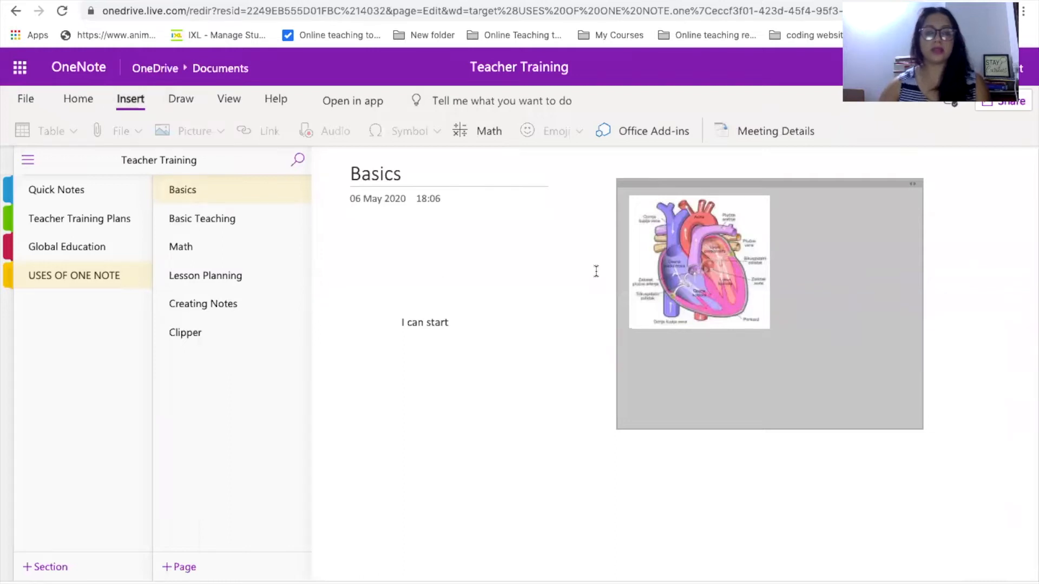
pyautogui.click(628, 279)
pyautogui.click(483, 390)
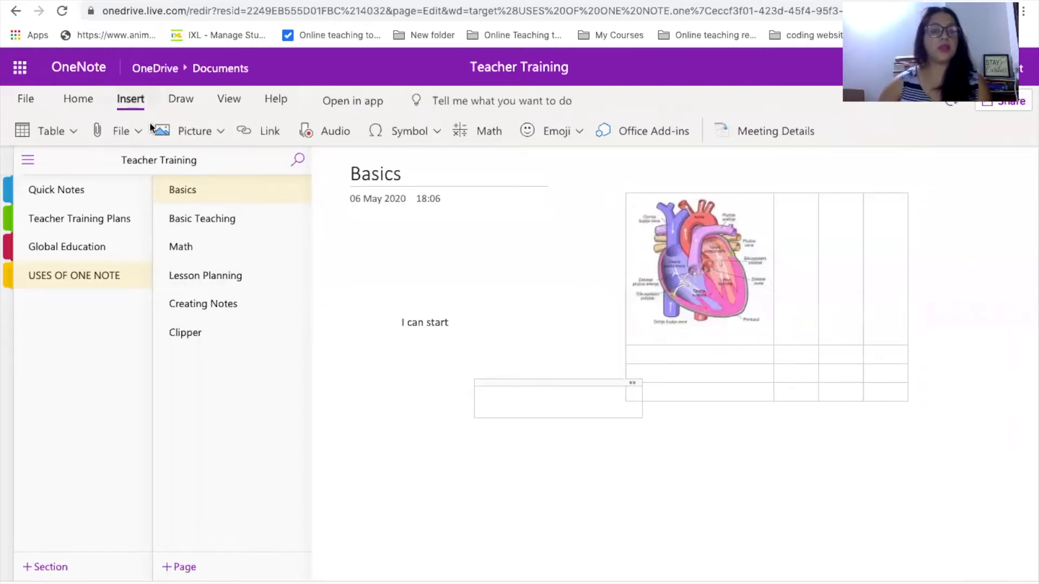
pyautogui.click(139, 132)
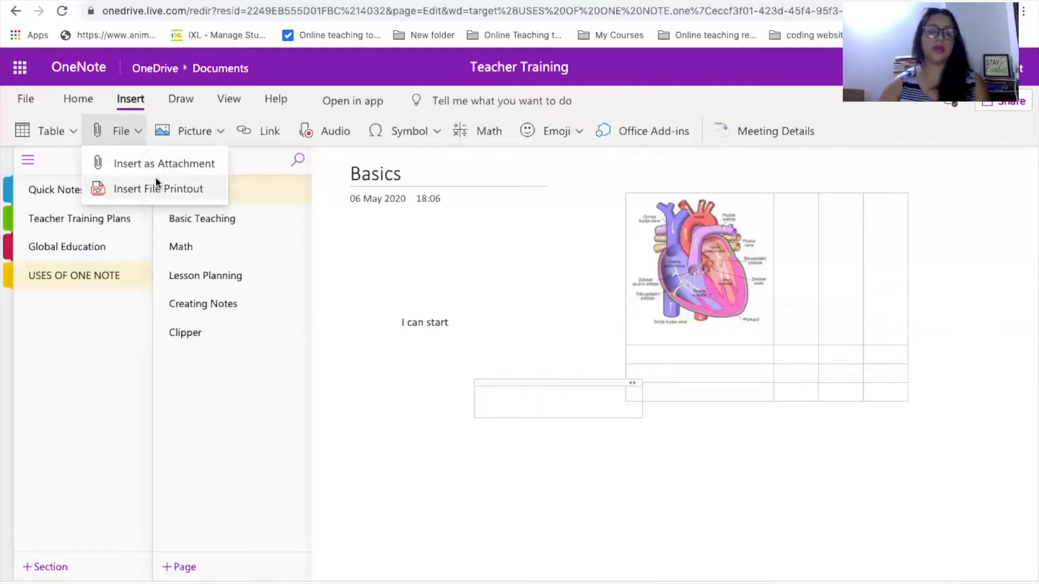
pyautogui.click(161, 190)
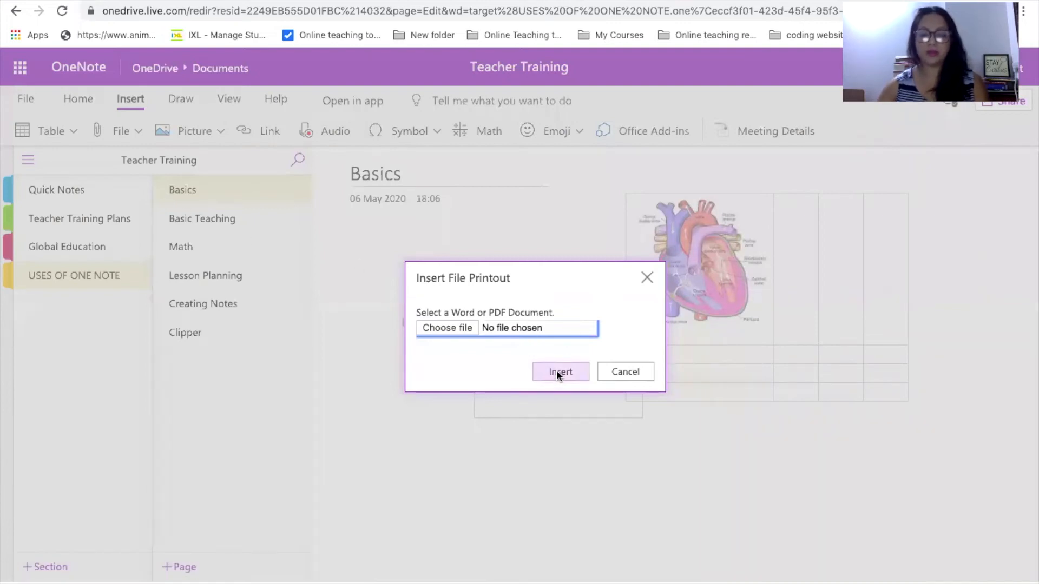
pyautogui.click(556, 371)
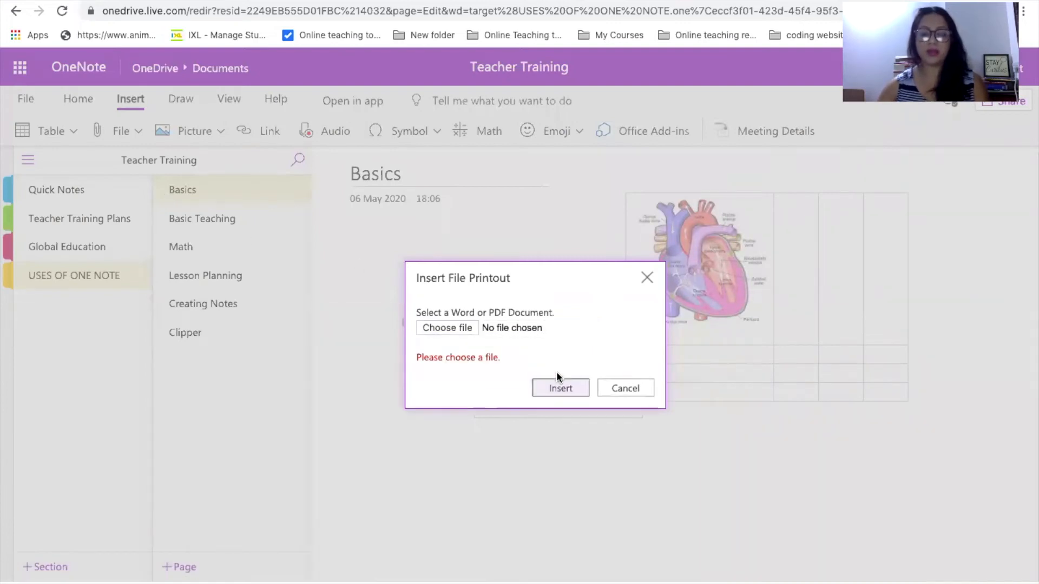
pyautogui.click(472, 328)
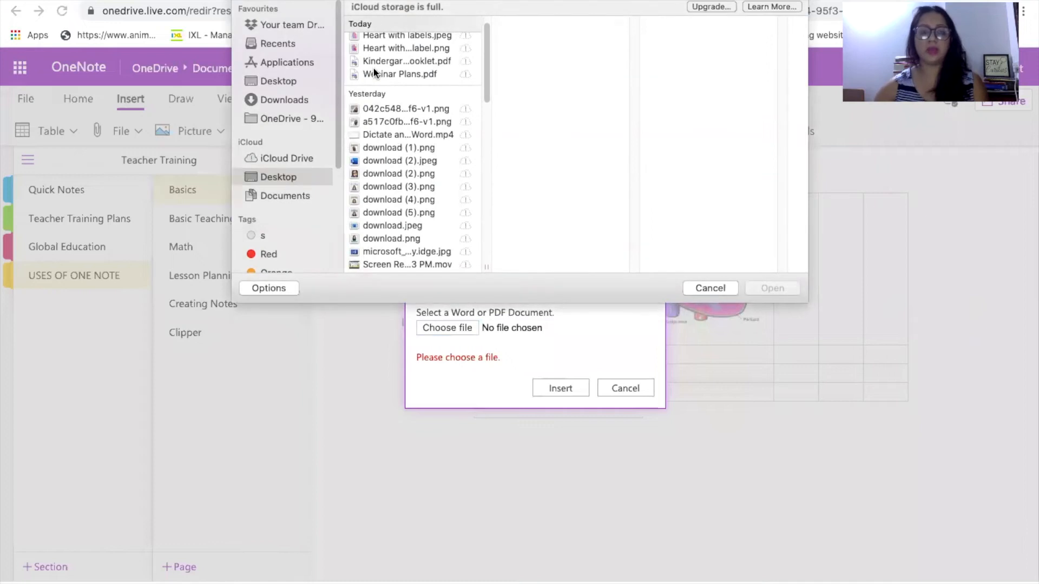
pyautogui.click(402, 74)
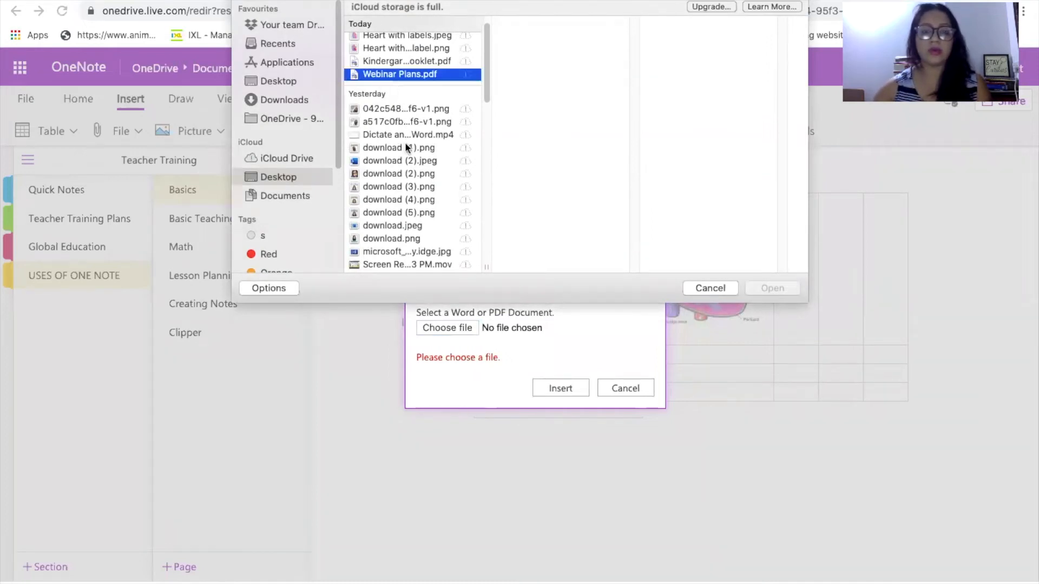
pyautogui.scroll(1, 405, 126)
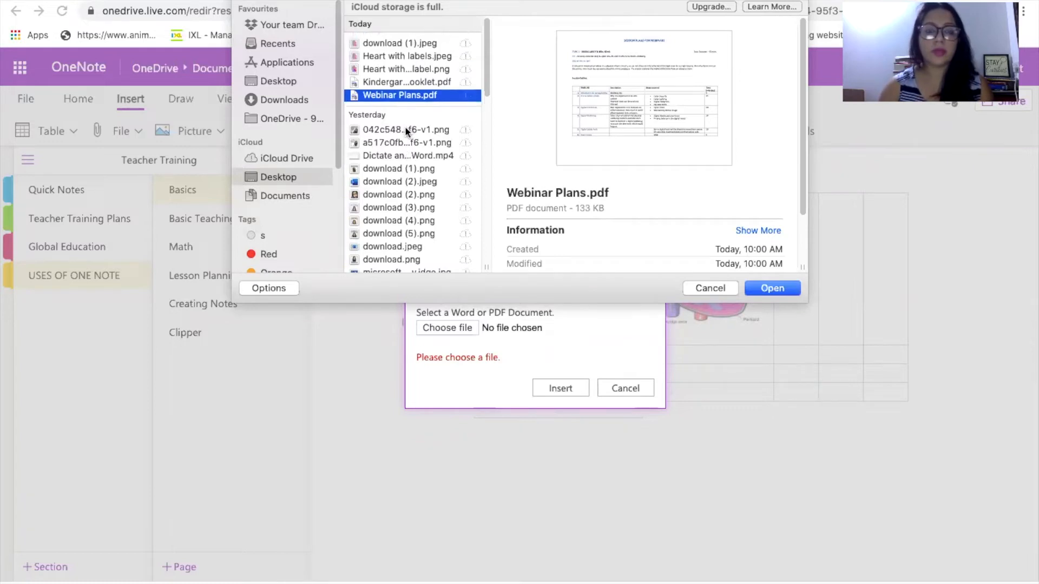
pyautogui.scroll(-5, 407, 180)
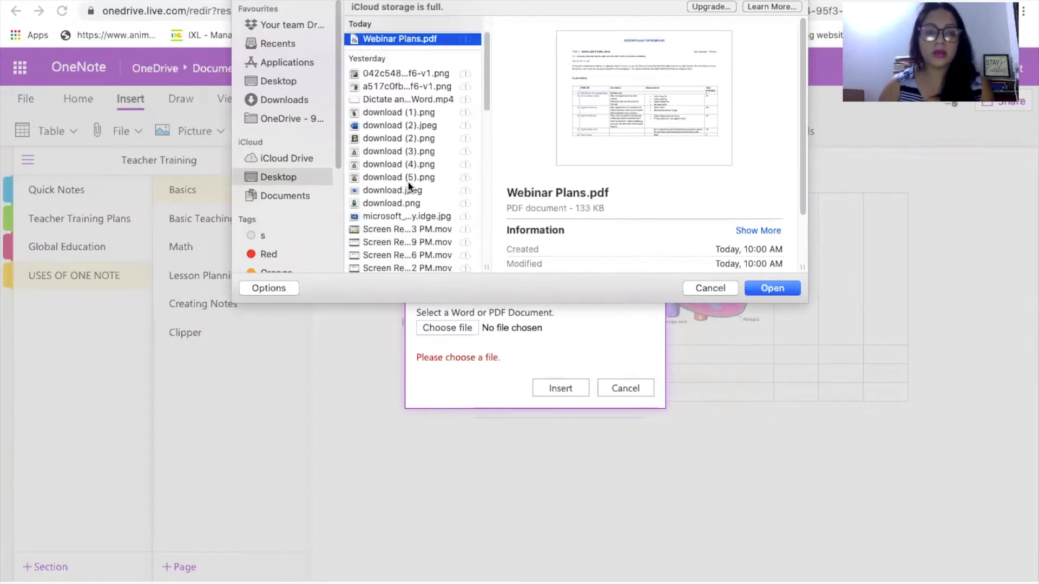
# Step: Choose MCD.CE.01.pdf from the Downloads folder and insert it as a file printout on the Basics page
pyautogui.click(262, 98)
pyautogui.scroll(1, 444, 95)
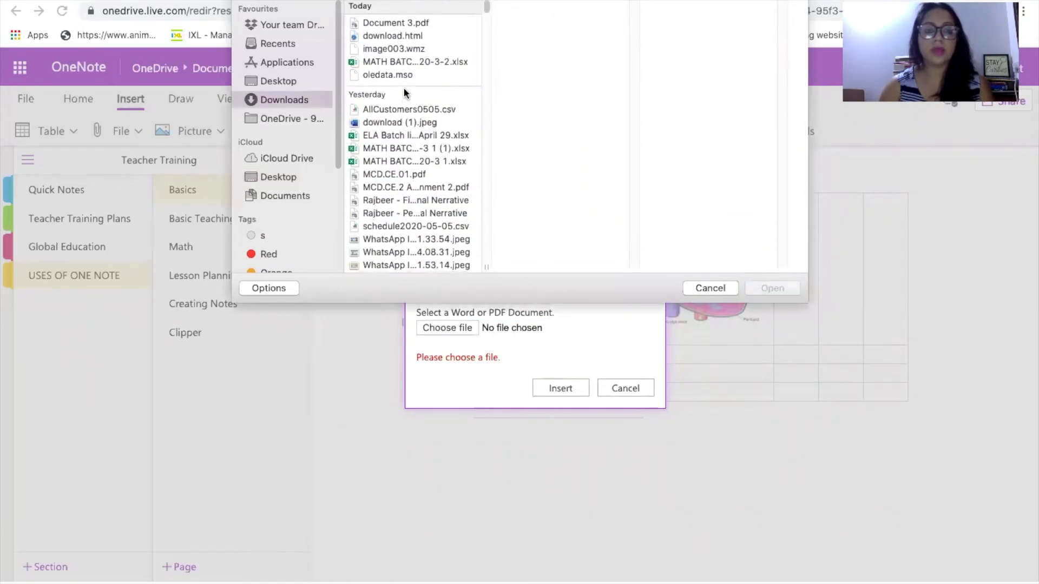
pyautogui.scroll(-3, 403, 162)
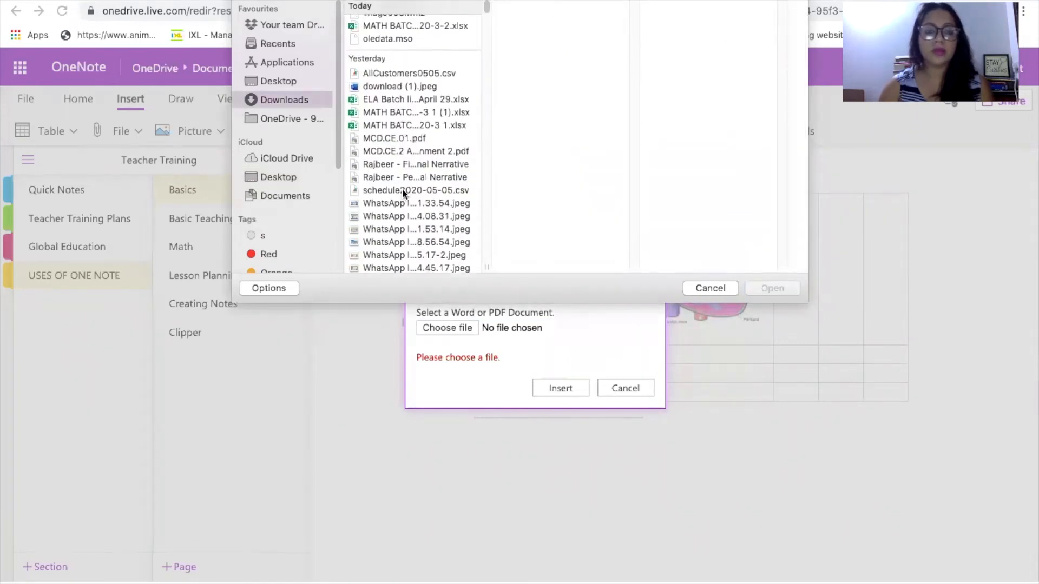
pyautogui.click(402, 134)
pyautogui.click(771, 289)
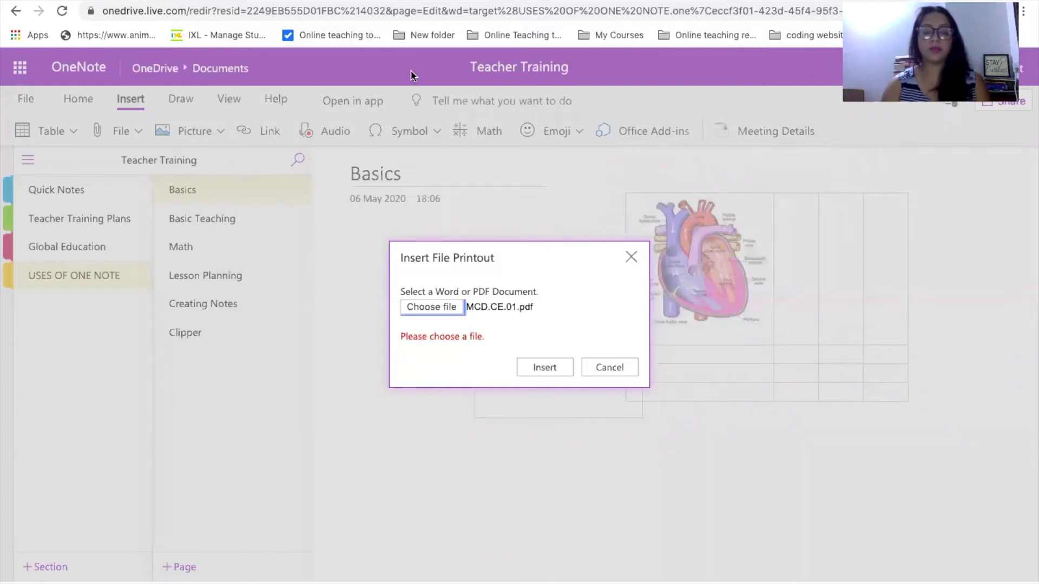
pyautogui.click(543, 368)
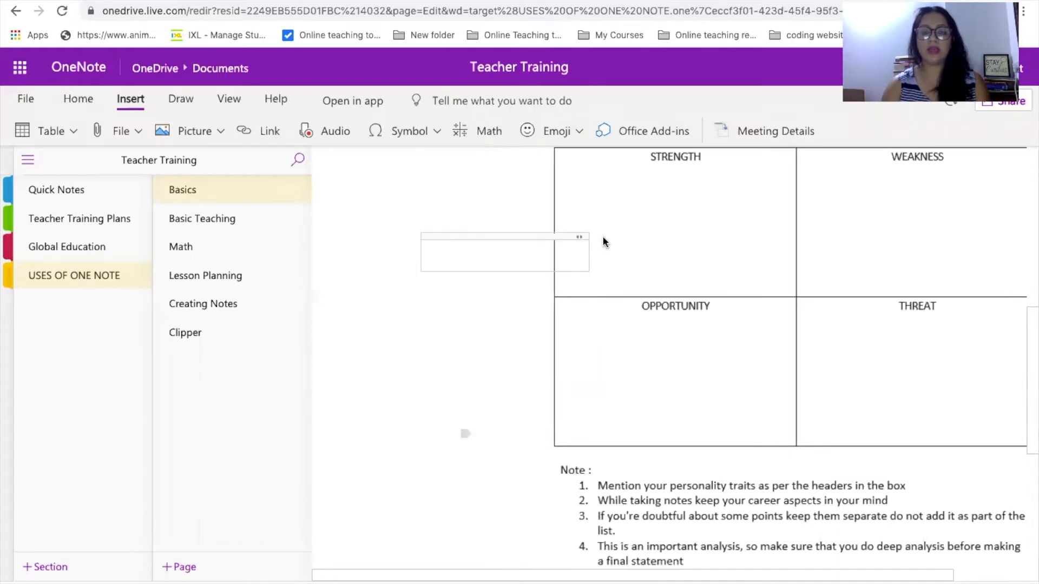
# Step: Move the inserted PDF printout further left on the page and check its content down to Task 2
pyautogui.scroll(6, 602, 238)
pyautogui.moveTo(572, 269); pyautogui.dragTo(441, 267)
pyautogui.scroll(-9, 628, 372)
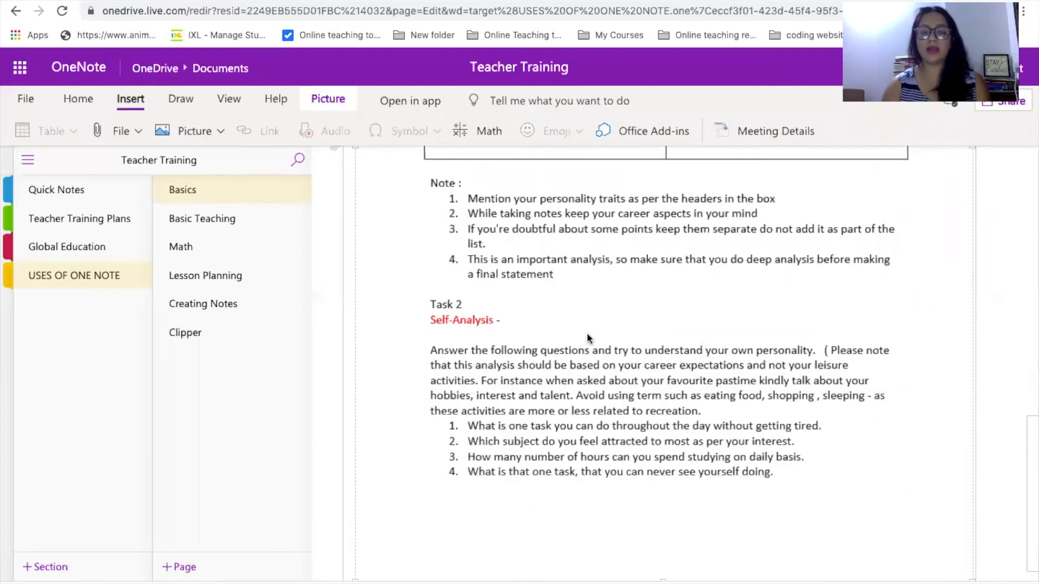
pyautogui.click(561, 378)
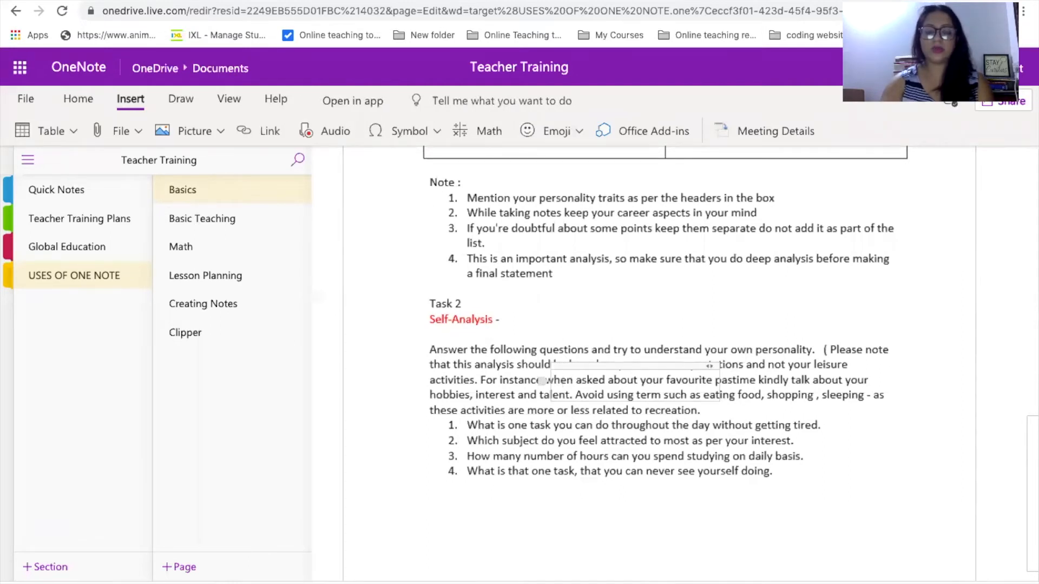
# Step: Move the table with the heart picture to the left side of the page, just beneath the page title and date
pyautogui.scroll(10, 552, 261)
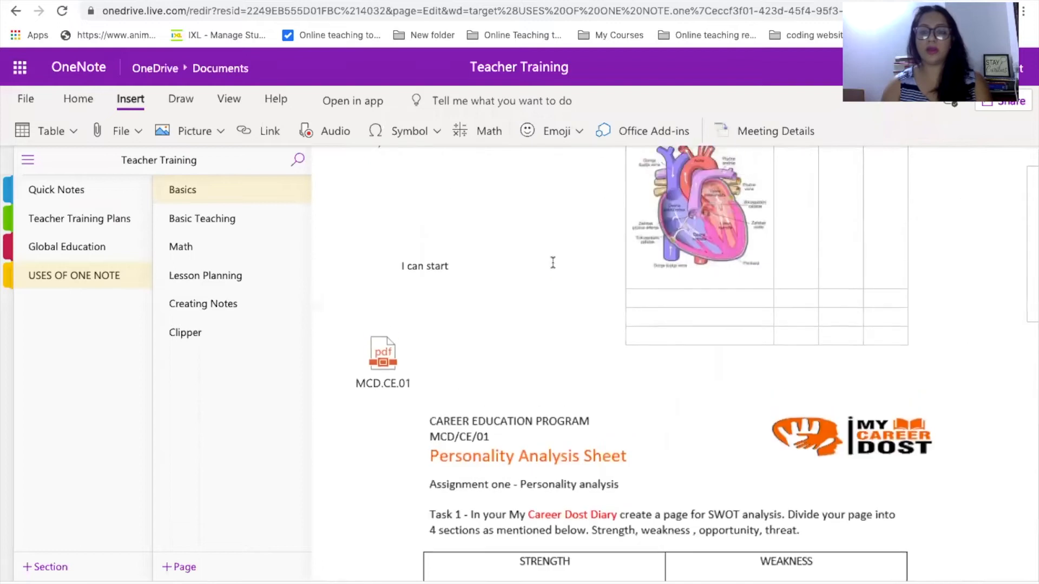
pyautogui.click(716, 212)
pyautogui.moveTo(677, 185); pyautogui.dragTo(420, 285)
pyautogui.click(808, 290)
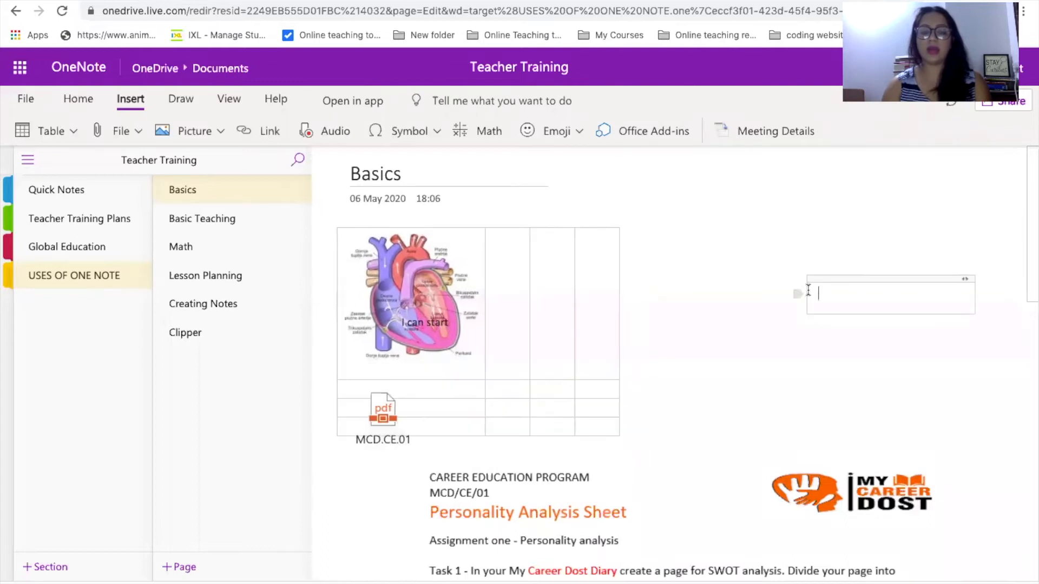
pyautogui.scroll(-10, 739, 367)
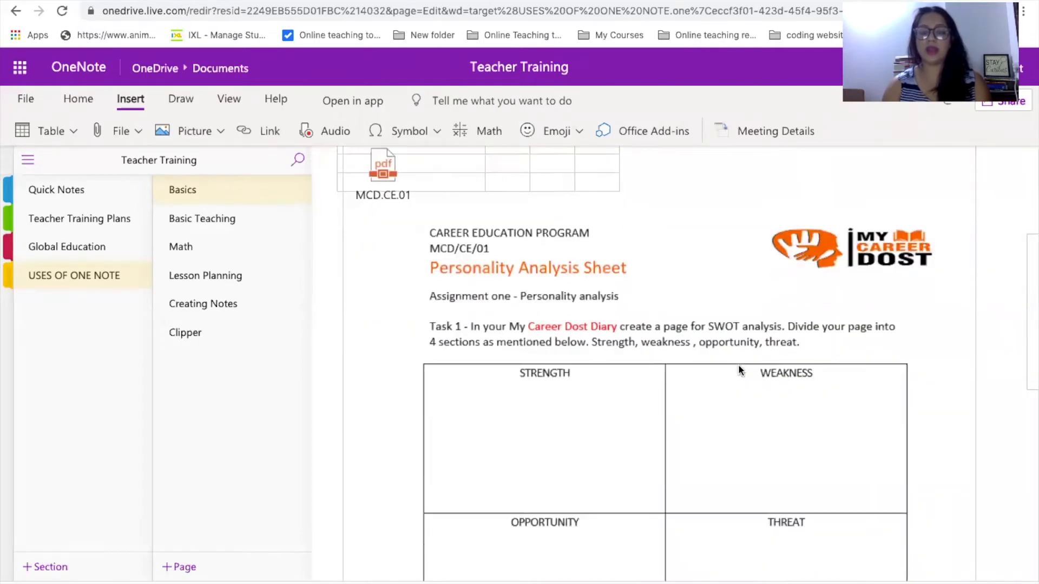
pyautogui.scroll(-6, 741, 370)
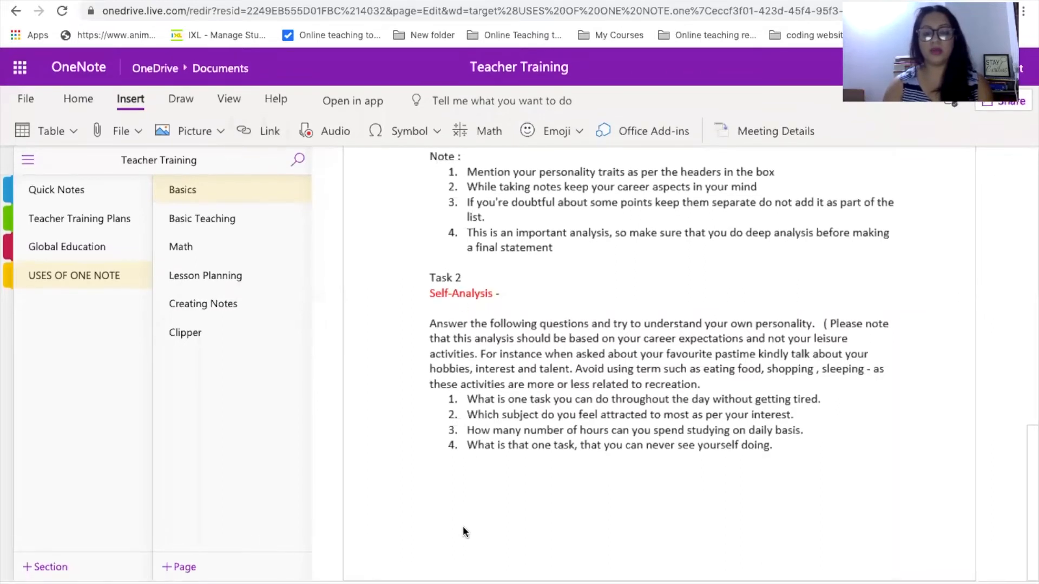
# Step: Switch to the YouTube page, copy the address of the "Dictate and write option in MS Word" video, and return to OneNote
pyautogui.click(459, 520)
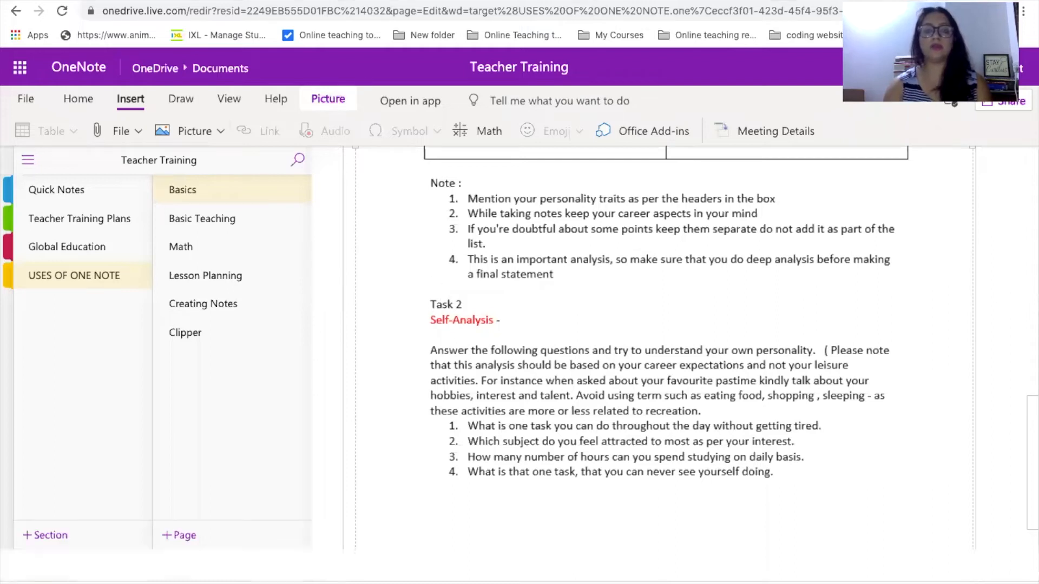
pyautogui.hotkey('ctrl', 'Tab')
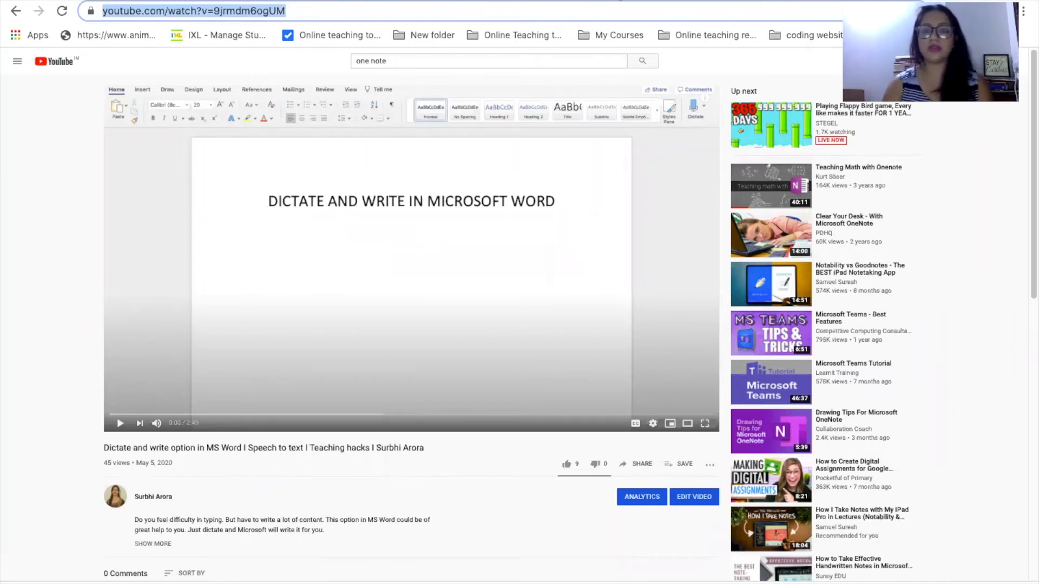
pyautogui.hotkey('ctrl', 'shift', 'Tab')
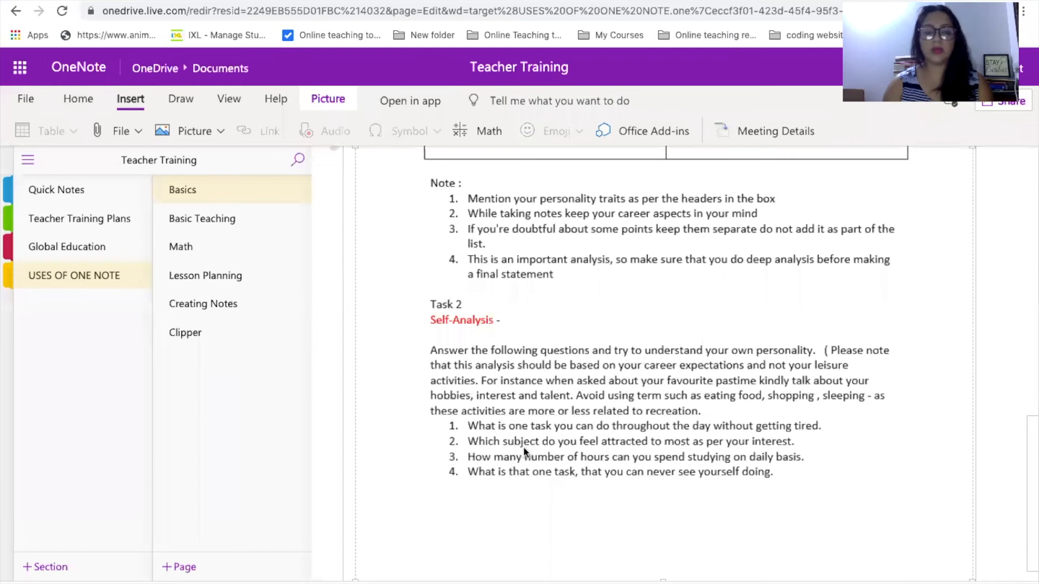
# Step: Clear the Basics page by deleting the PDF printout, the heart picture, the table and the "I can start" note
pyautogui.scroll(10, 437, 539)
pyautogui.click(413, 381)
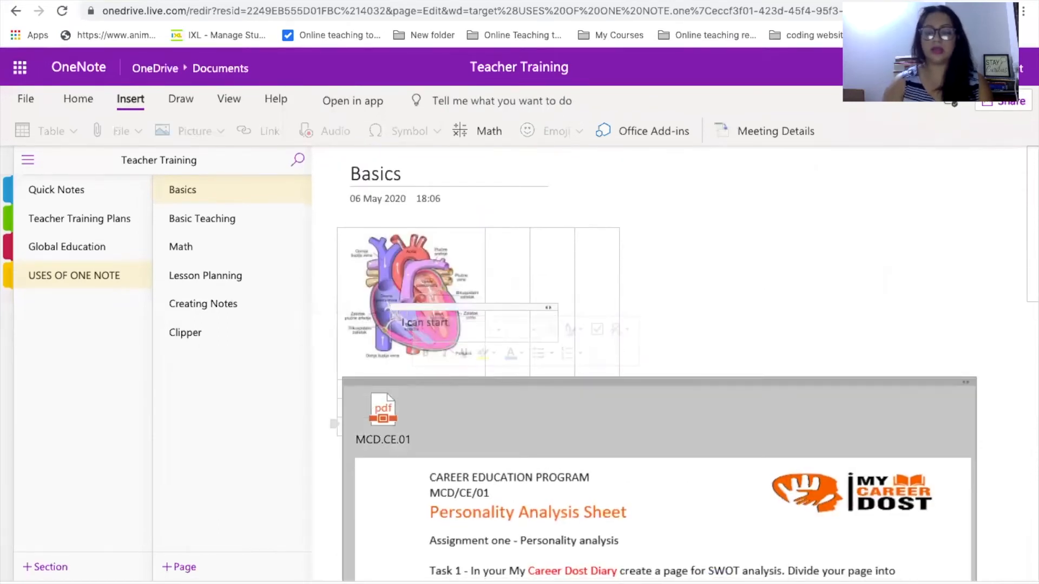
pyautogui.press('Delete')
pyautogui.click(394, 274)
pyautogui.press('Delete')
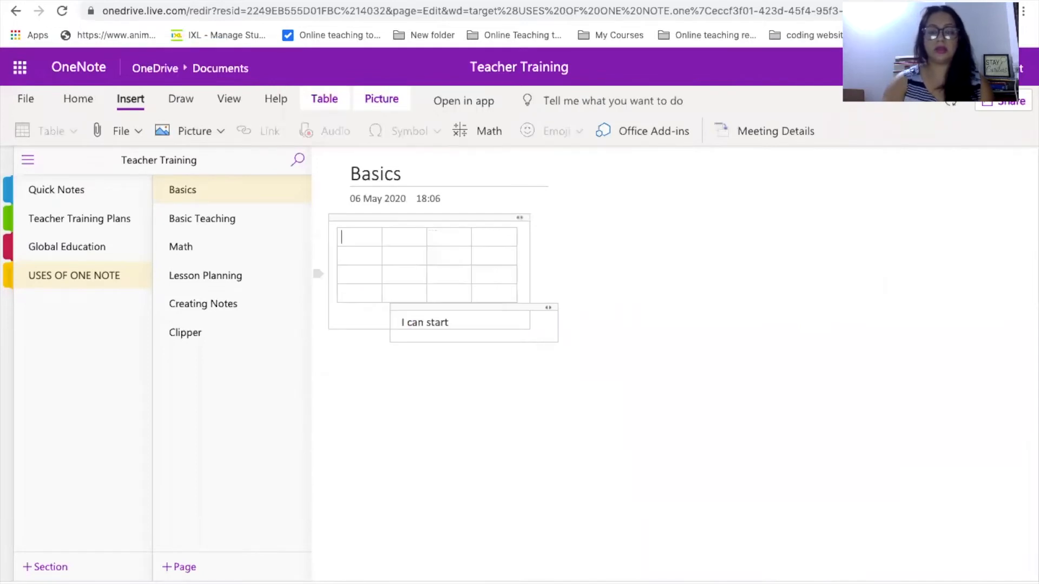
pyautogui.click(348, 217)
pyautogui.press('Delete')
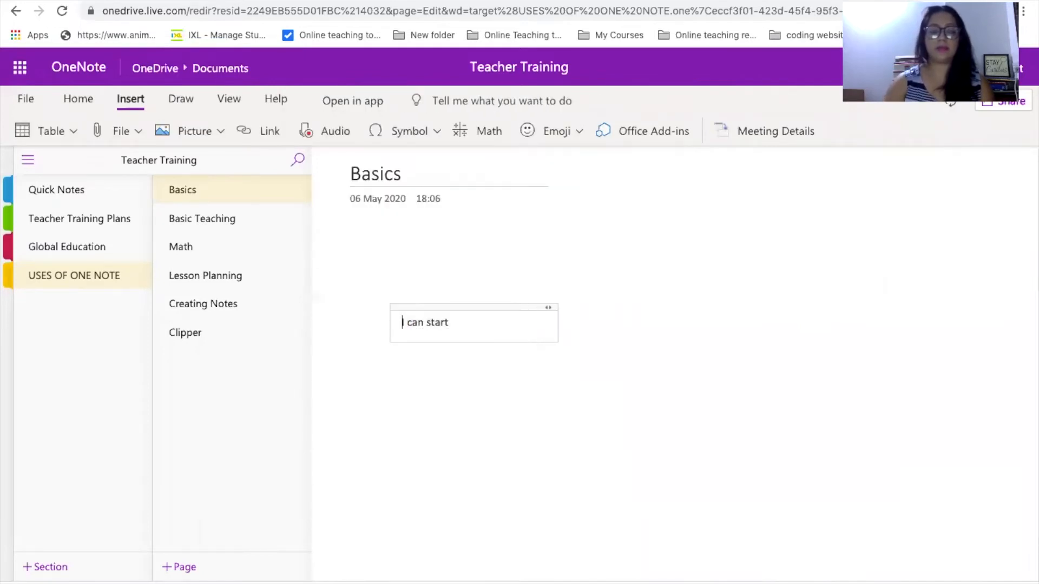
pyautogui.click(399, 306)
pyautogui.press('Delete')
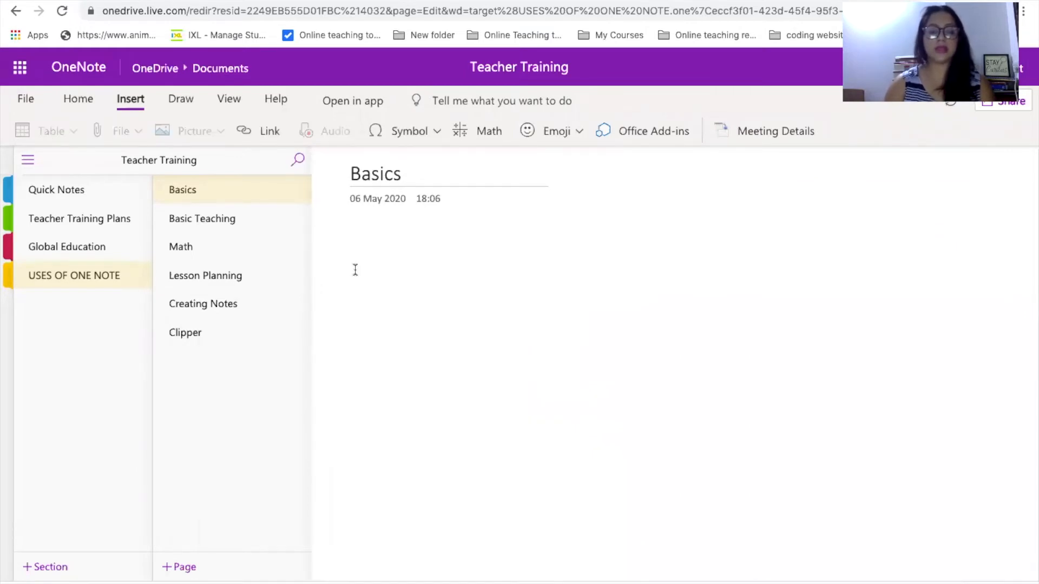
# Step: Paste the copied YouTube link below the page date to embed the video, then briefly play and pause it
pyautogui.click(356, 270)
pyautogui.hotkey('ctrl', 'v')
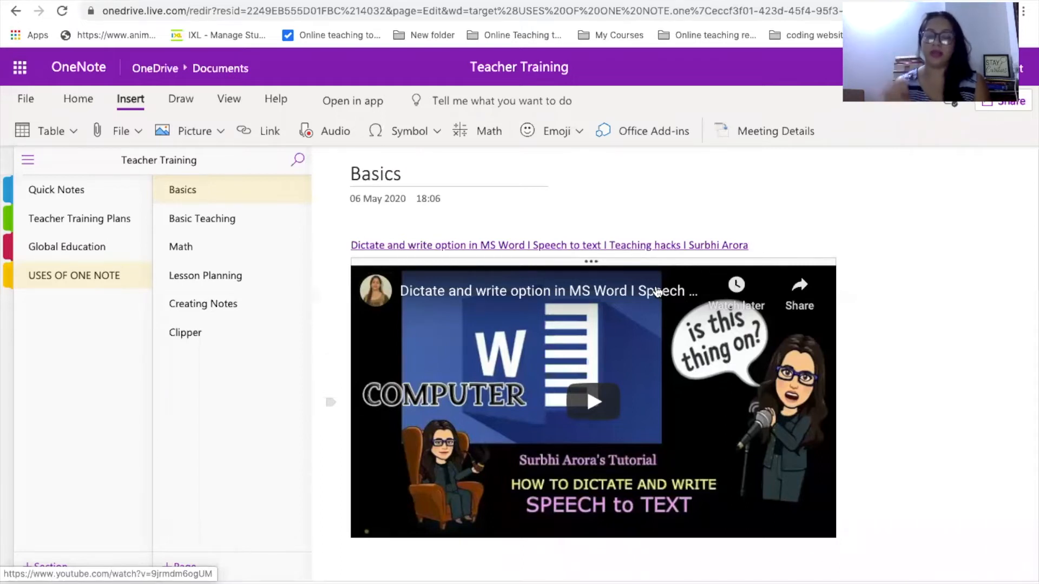
pyautogui.click(601, 400)
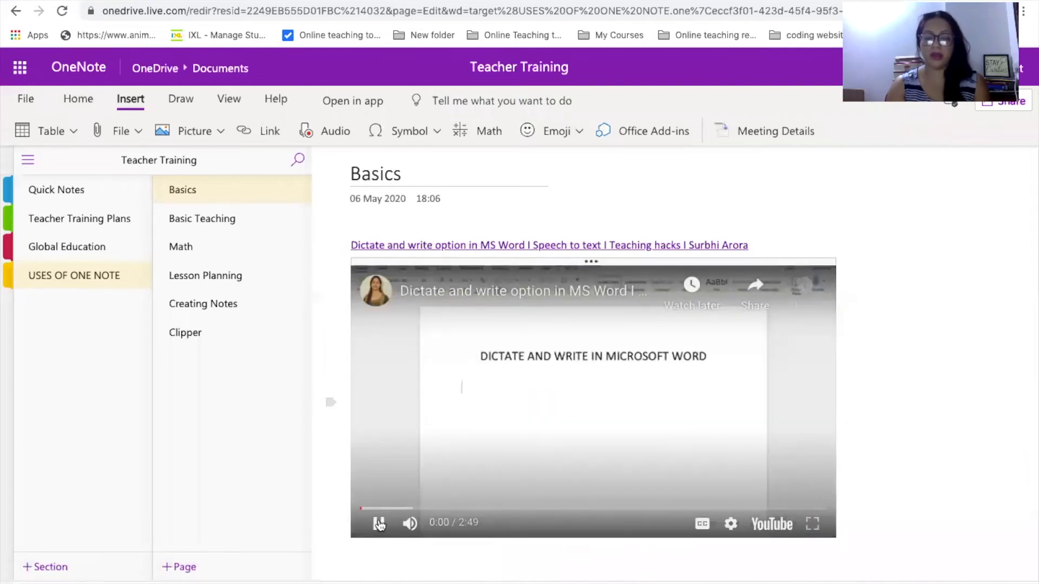
pyautogui.click(380, 524)
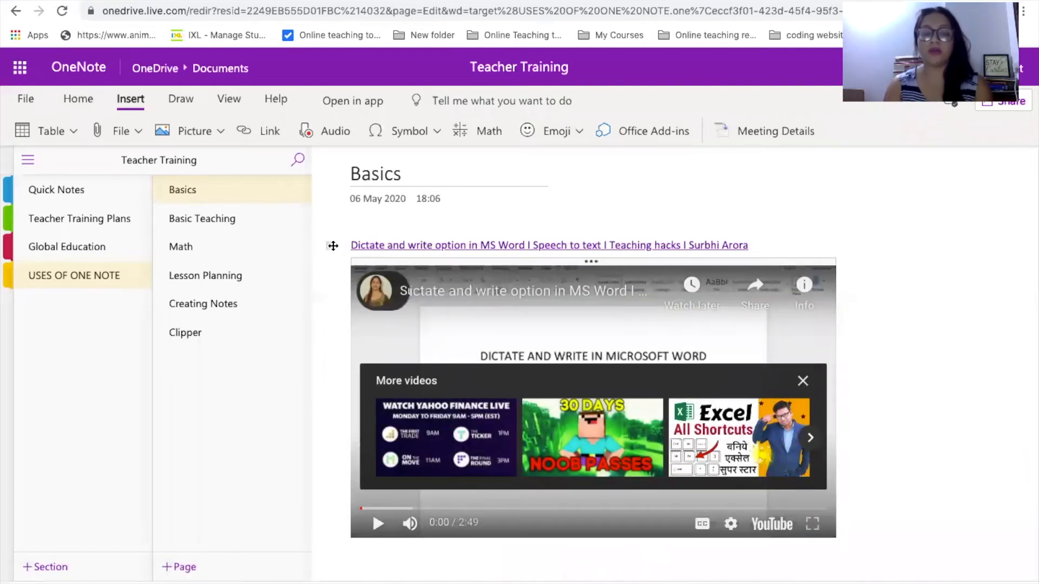
# Step: Delete the letter "i" from "Dictate" in the linked title above the embedded video
pyautogui.click(360, 247)
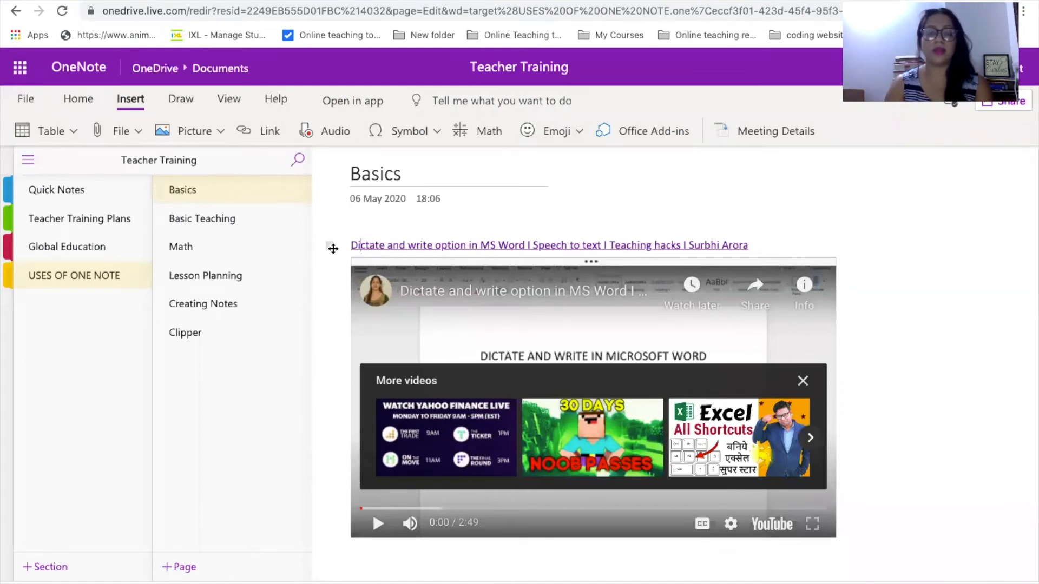
pyautogui.press('BackSpace')
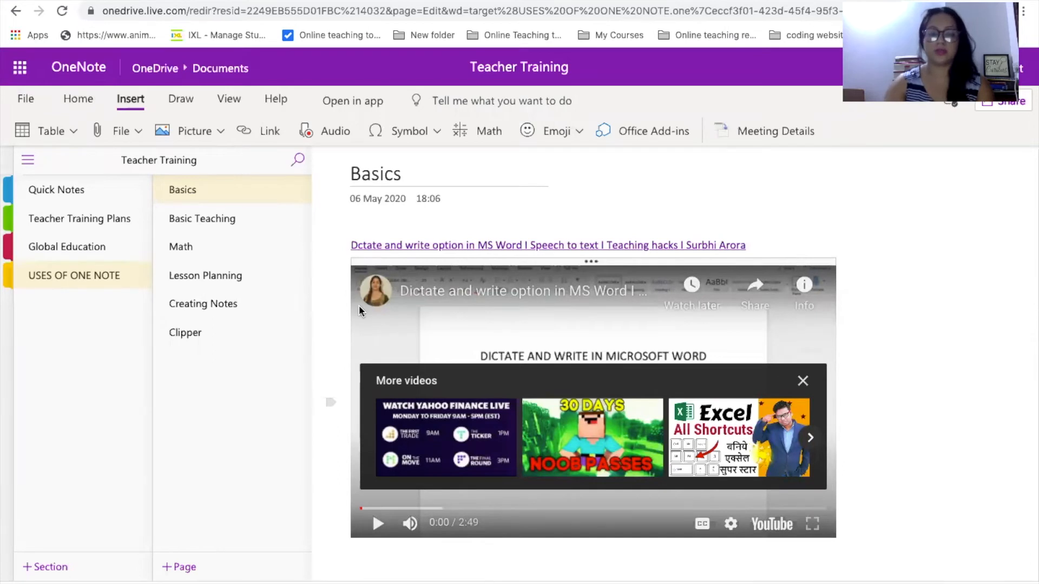
# Step: Delete the embedded YouTube video and its linked title from the Basics page
pyautogui.click(355, 408)
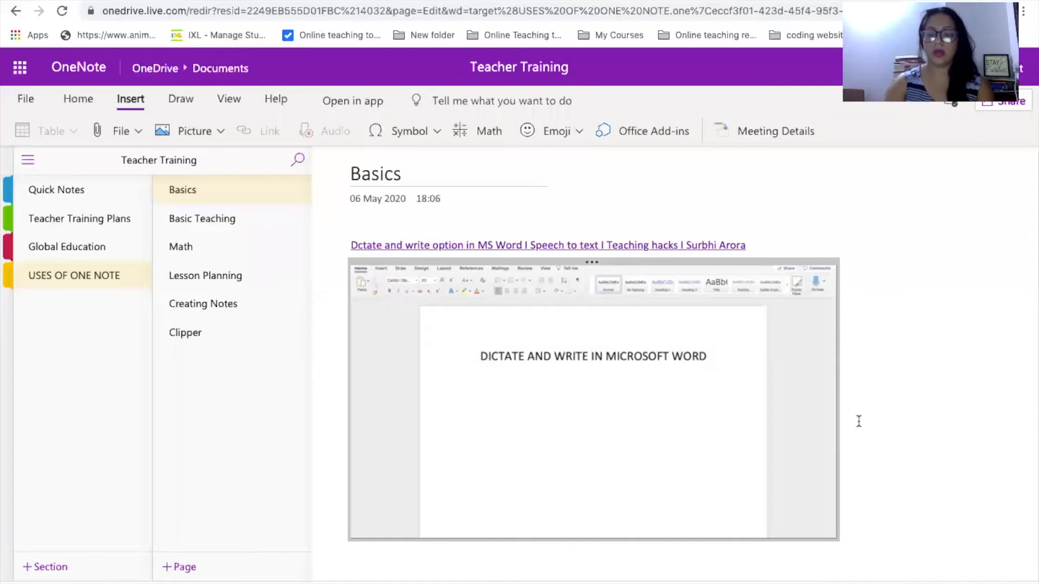
pyautogui.press('Delete')
pyautogui.press('BackSpace')
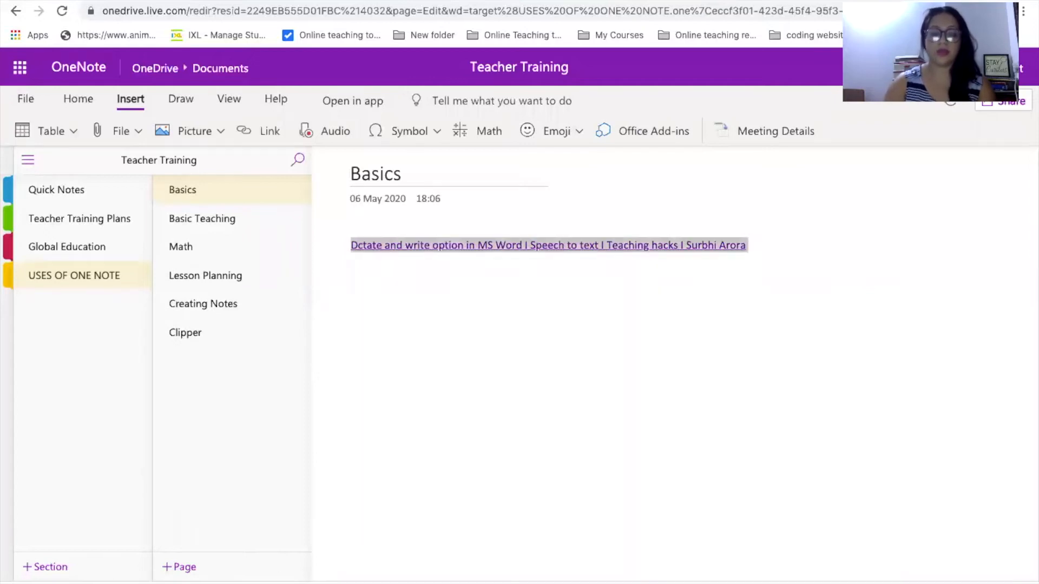
pyautogui.press('BackSpace')
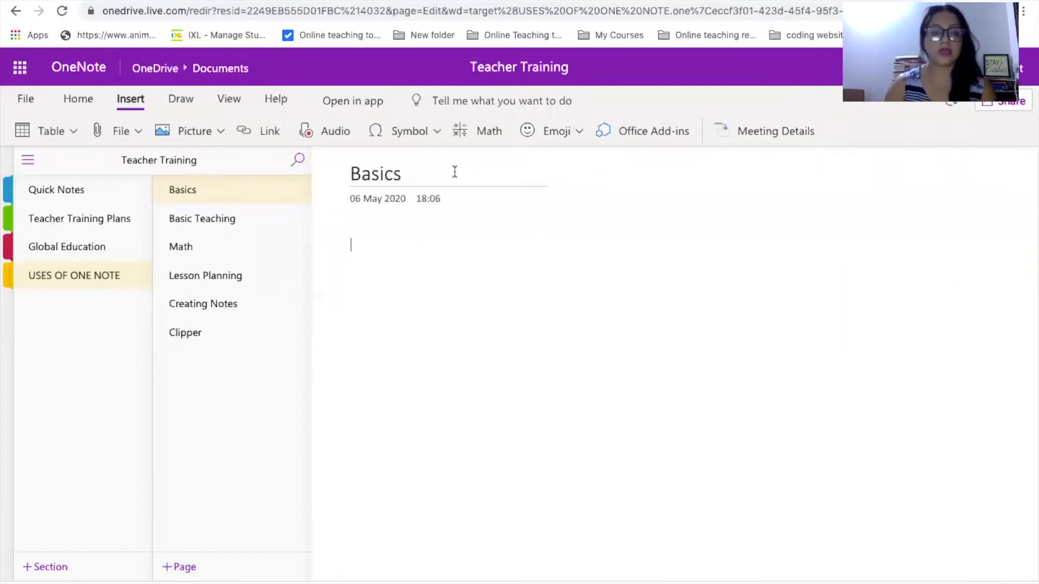
# Step: Insert a link with the display text "Speech to text" that points to the copied YouTube address
pyautogui.click(269, 131)
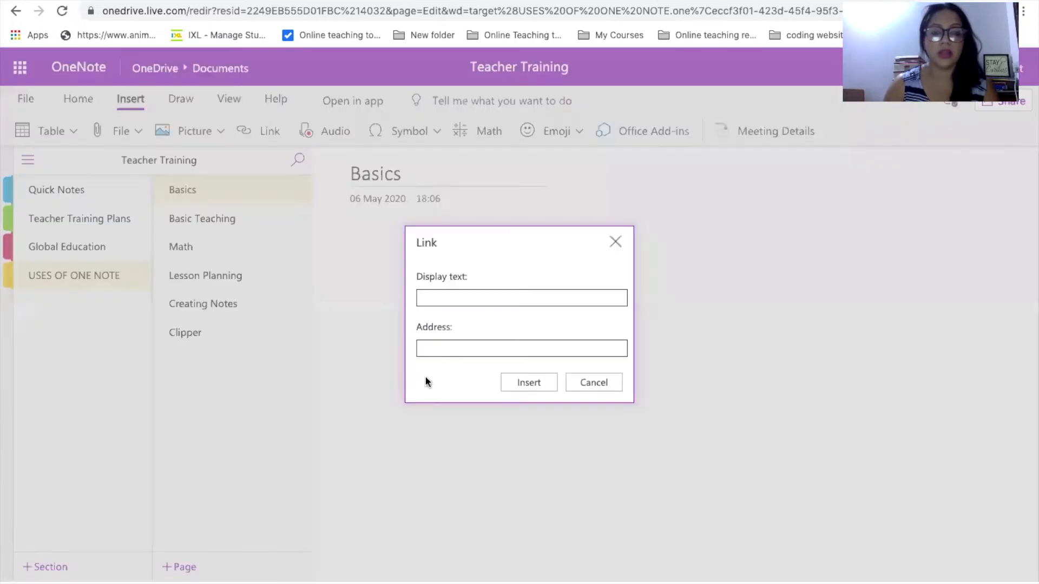
pyautogui.click(441, 348)
pyautogui.hotkey('ctrl', 'v')
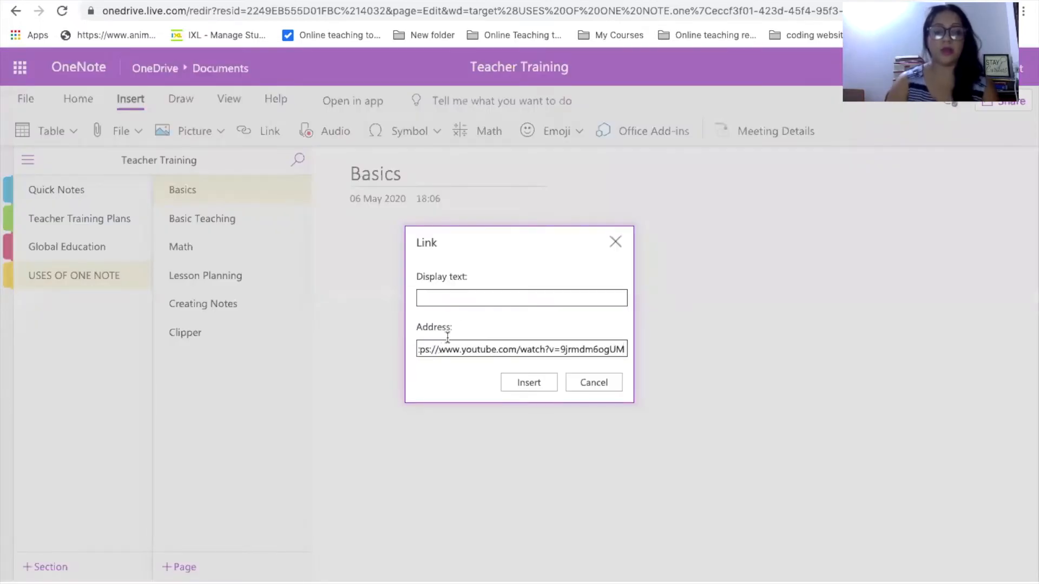
pyautogui.click(459, 293)
pyautogui.write('S')
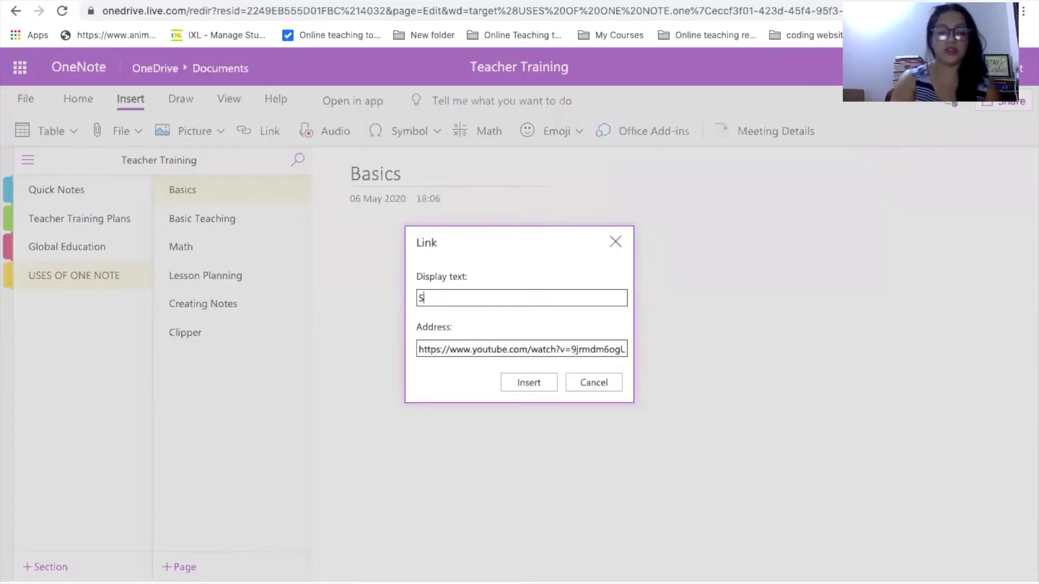
pyautogui.write('peech to text')
pyautogui.click(522, 382)
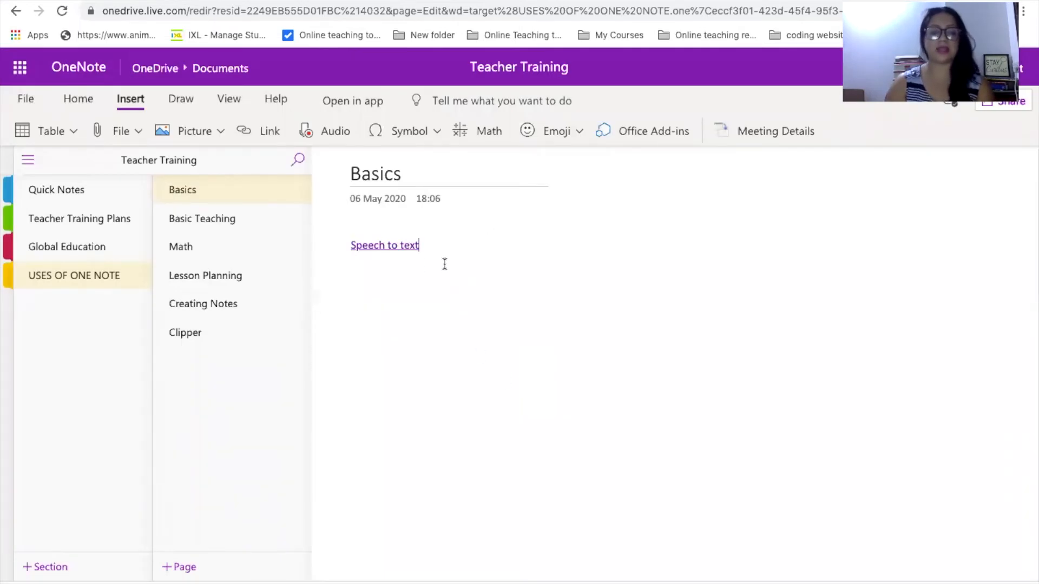
# Step: Record a short audio clip on a new line below the "Speech to text" link and stop the recording
pyautogui.press('Return')
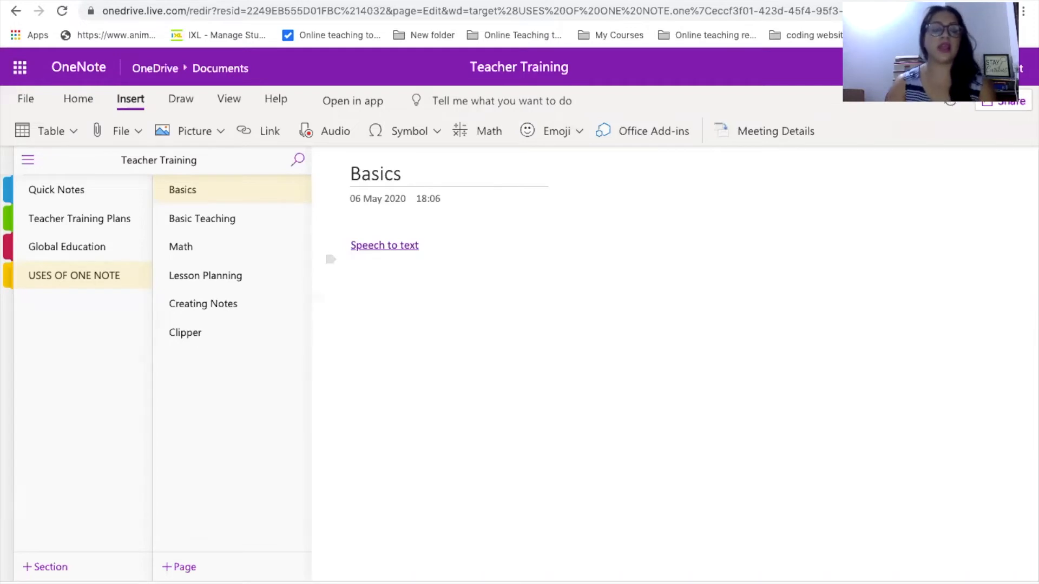
pyautogui.click(333, 132)
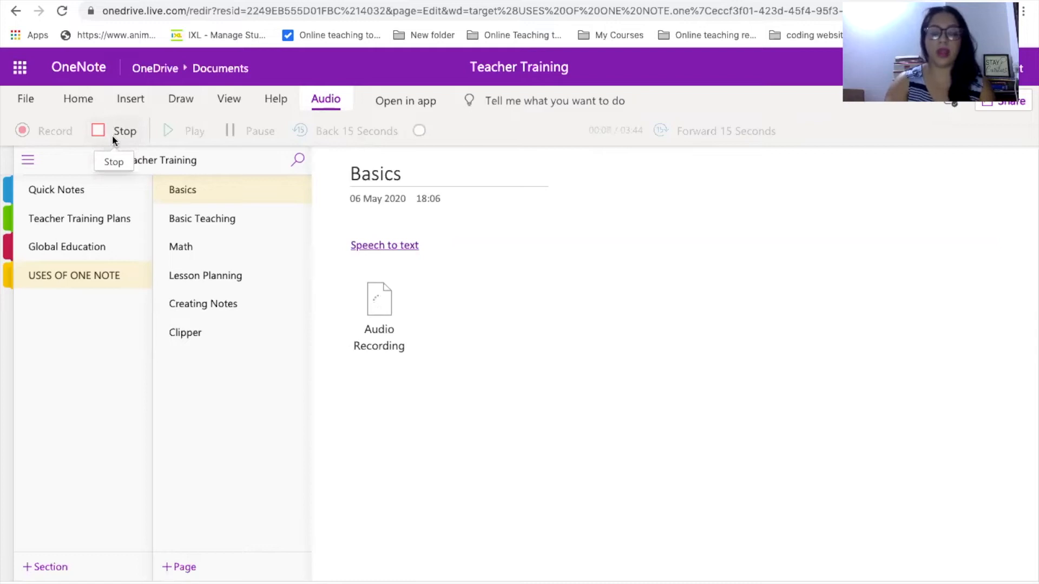
pyautogui.hotkey('ctrl', '+')
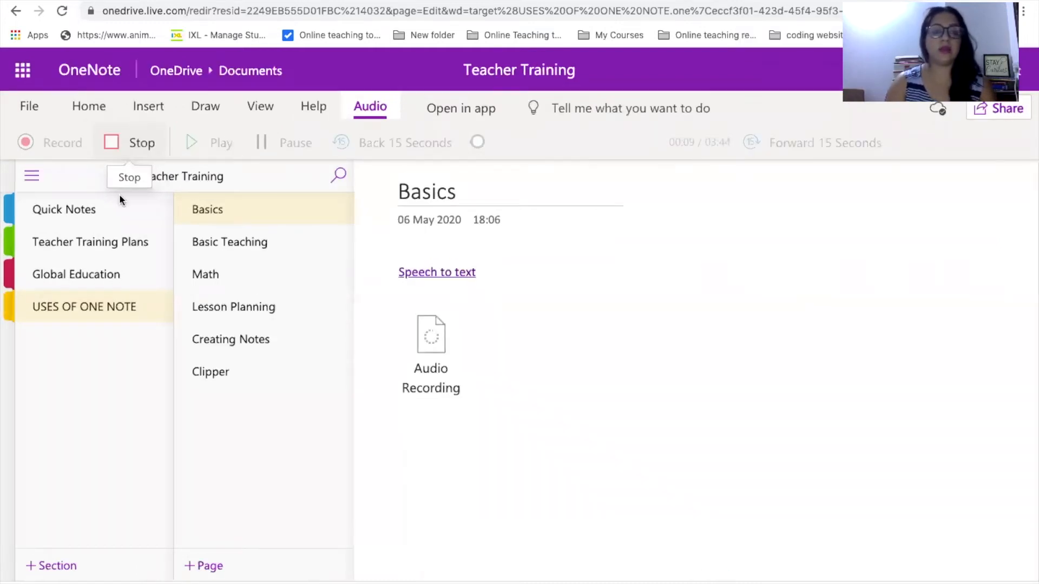
pyautogui.hotkey('ctrl', '+')
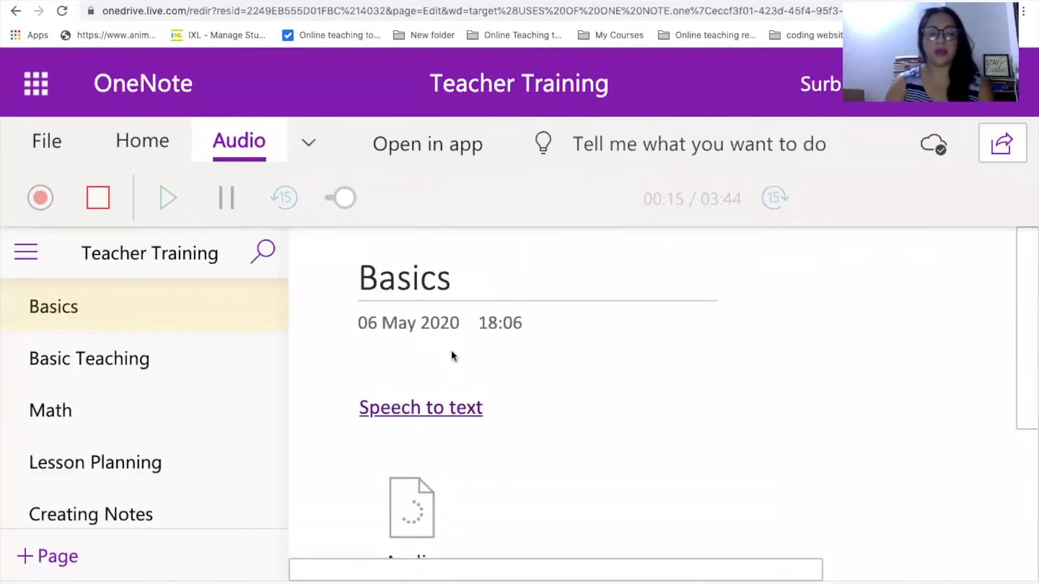
pyautogui.click(93, 199)
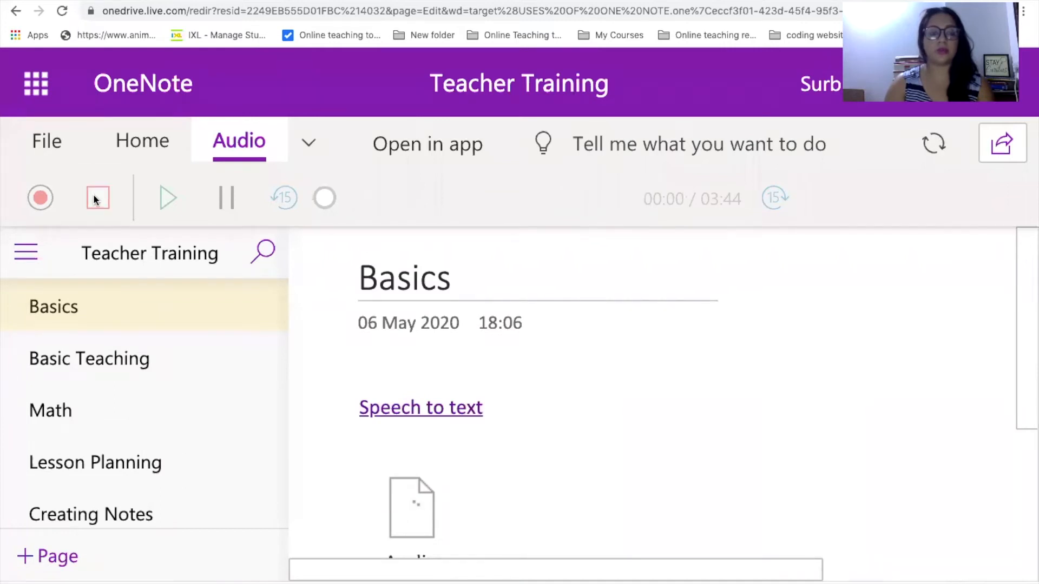
pyautogui.moveTo(499, 3)
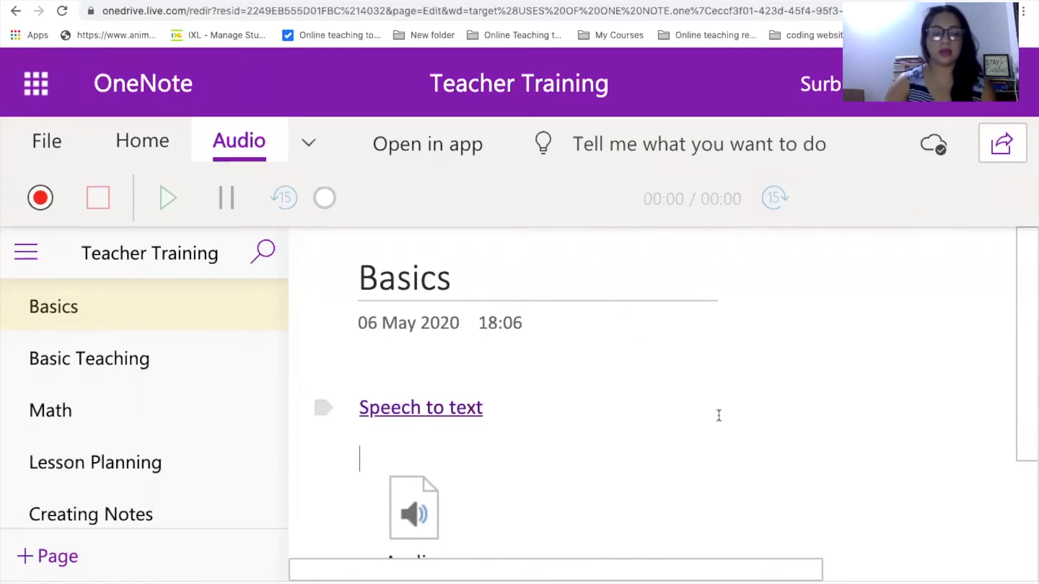
# Step: Play back the audio recording on the Basics page briefly, then pause it
pyautogui.press('super+minus')
pyautogui.press('super+minus')
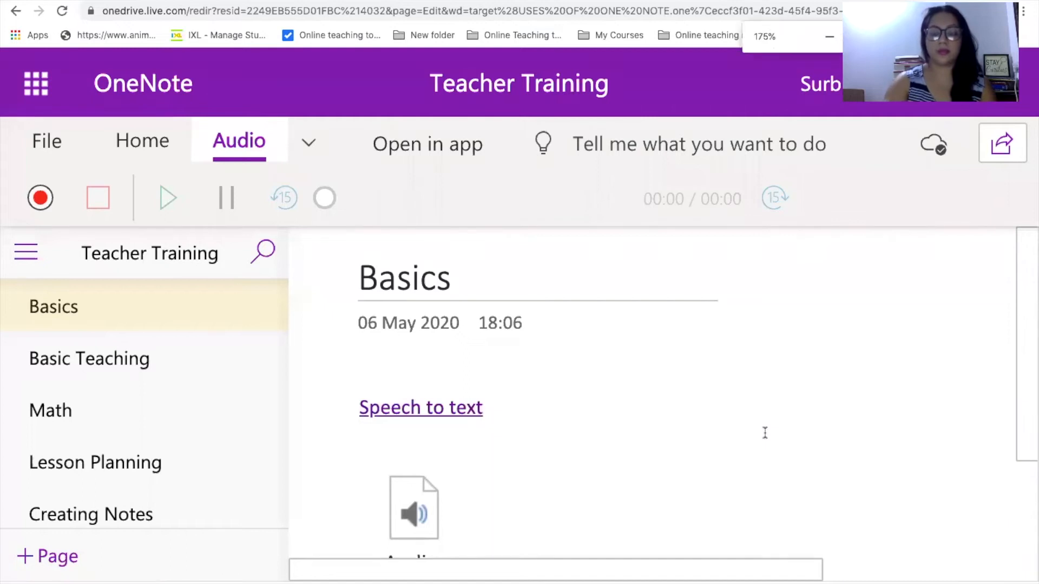
pyautogui.press('super+minus')
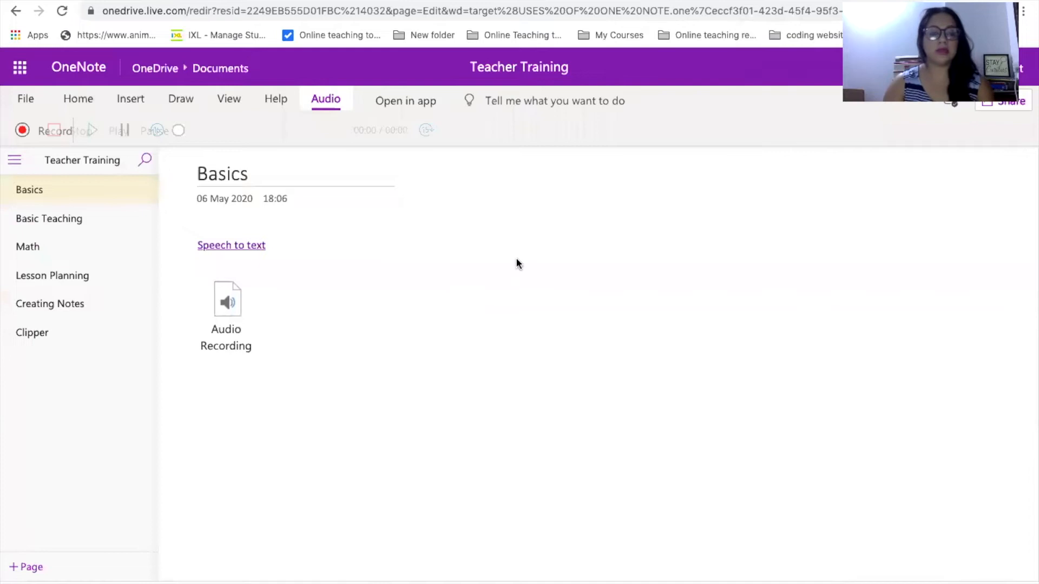
pyautogui.press('super+minus')
pyautogui.press('super+minus')
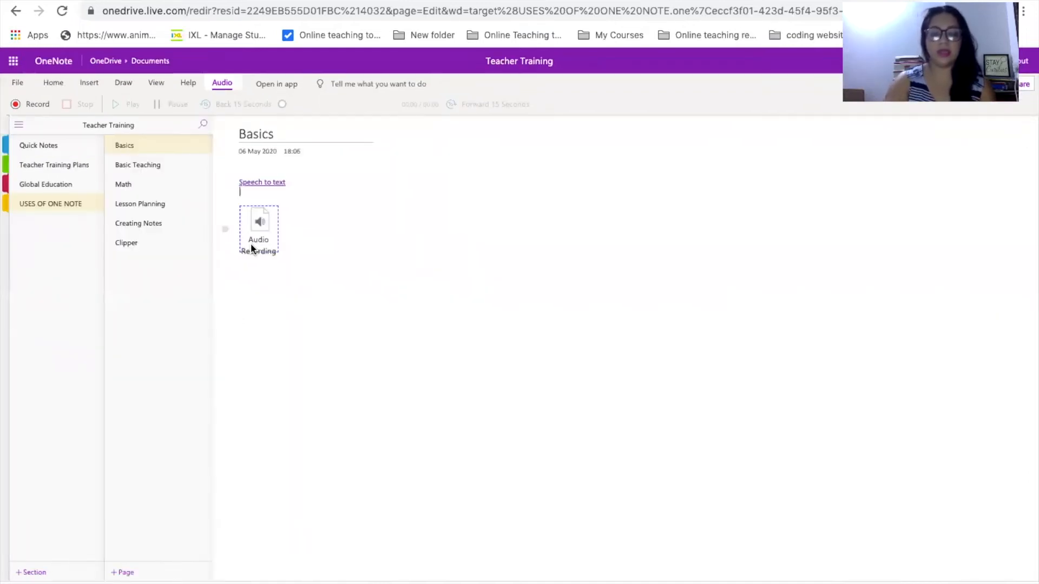
pyautogui.press('super+equal')
pyautogui.press('super+equal')
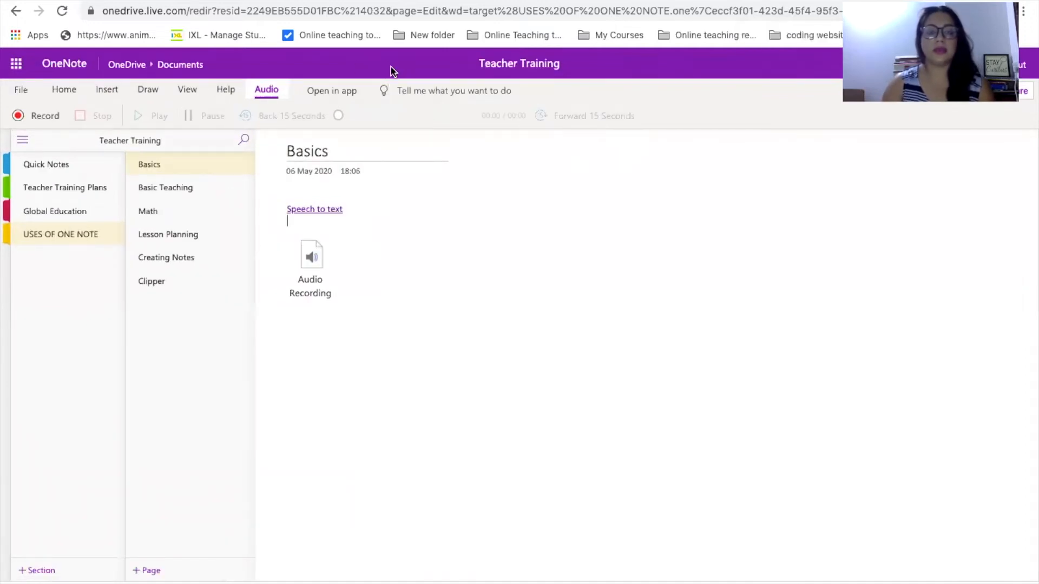
pyautogui.click(314, 266)
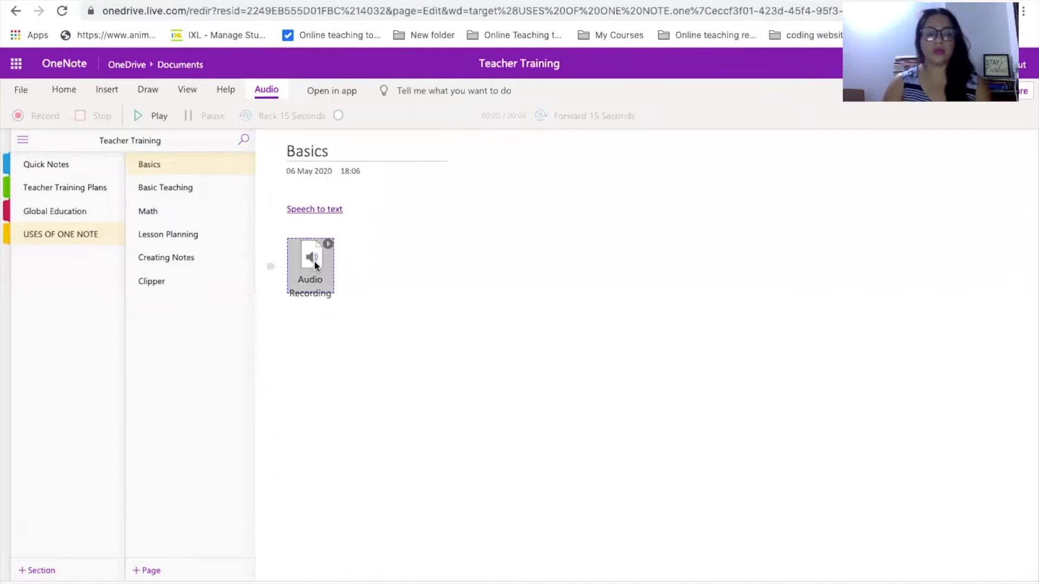
pyautogui.click(330, 246)
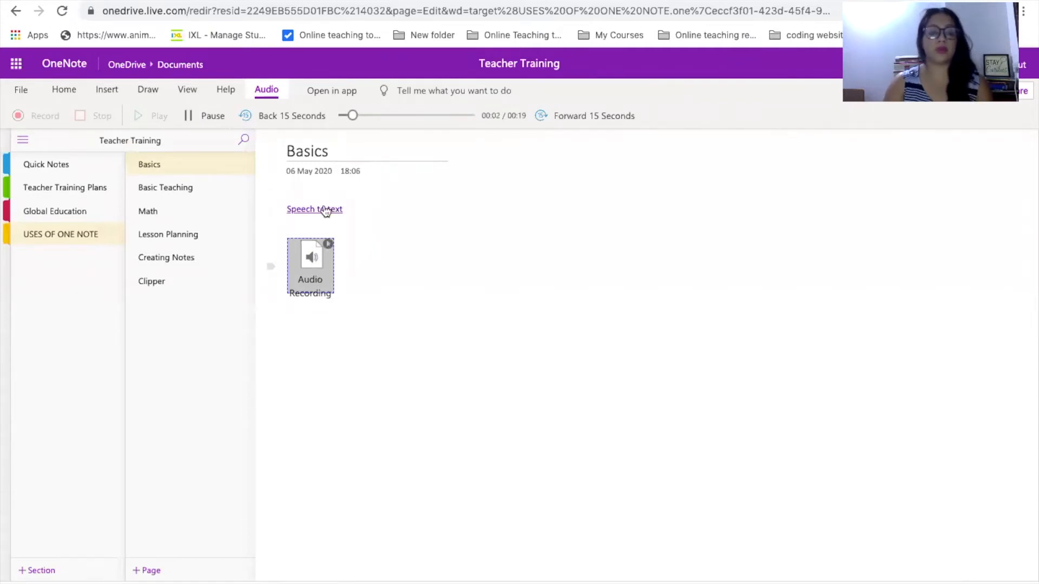
pyautogui.click(191, 117)
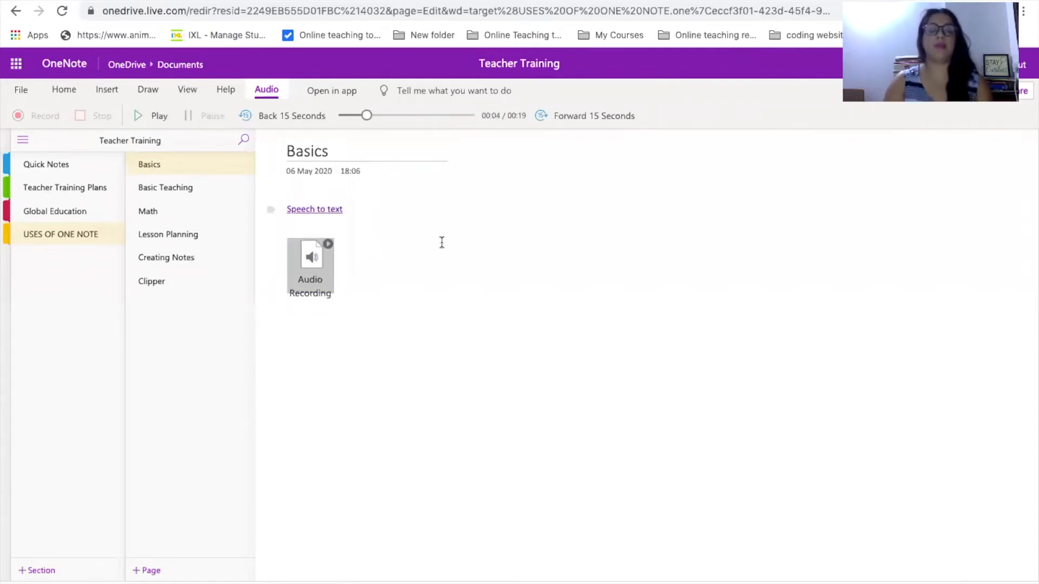
# Step: Delete the audio recording and the "Speech to text" link from the Basics page
pyautogui.press('Delete')
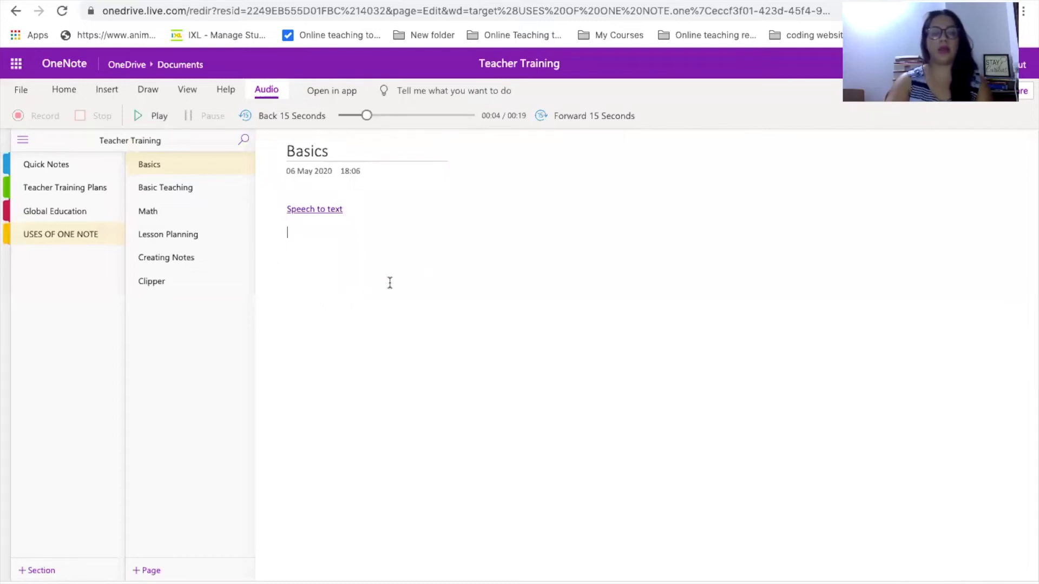
pyautogui.press('BackSpace')
pyautogui.press('BackSpace')
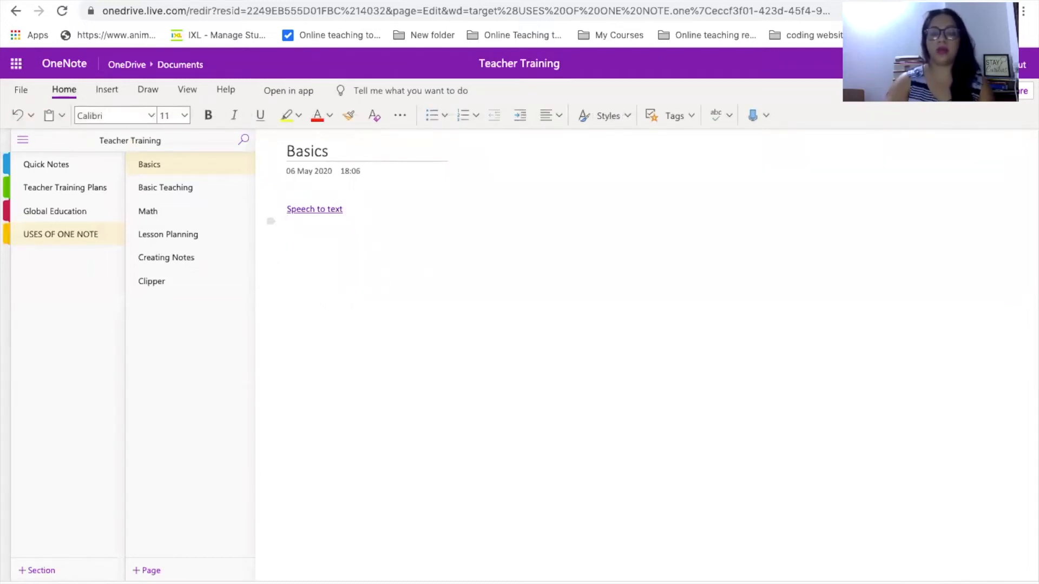
pyautogui.press('BackSpace')
pyautogui.press('BackSpace')
pyautogui.press('BackSpace')
pyautogui.press('BackSpace')
pyautogui.press('BackSpace')
pyautogui.press('BackSpace')
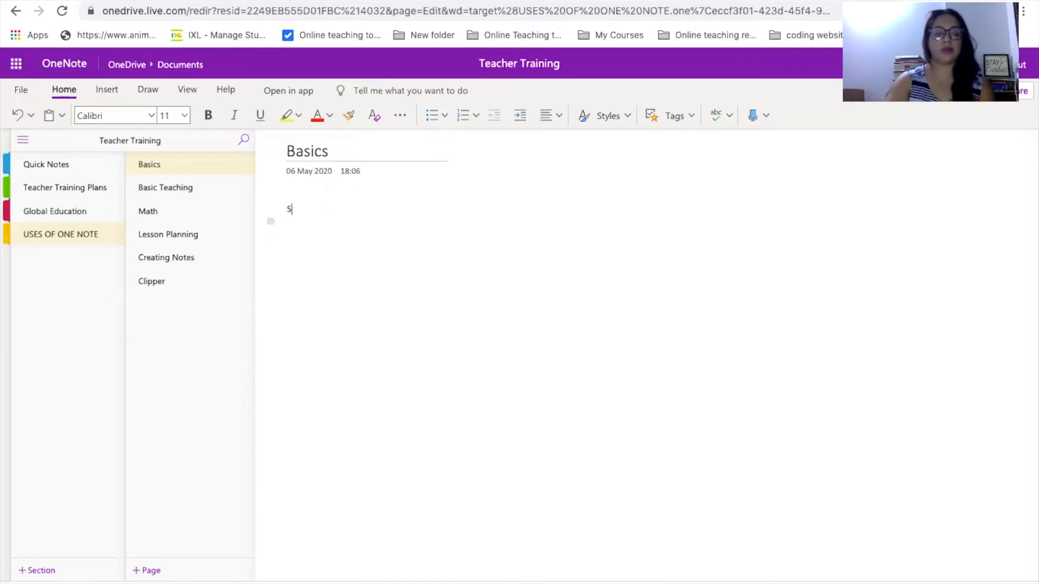
# Step: Examine the symbols available for insertion on the Basics page, then close the list without inserting any
pyautogui.click(112, 92)
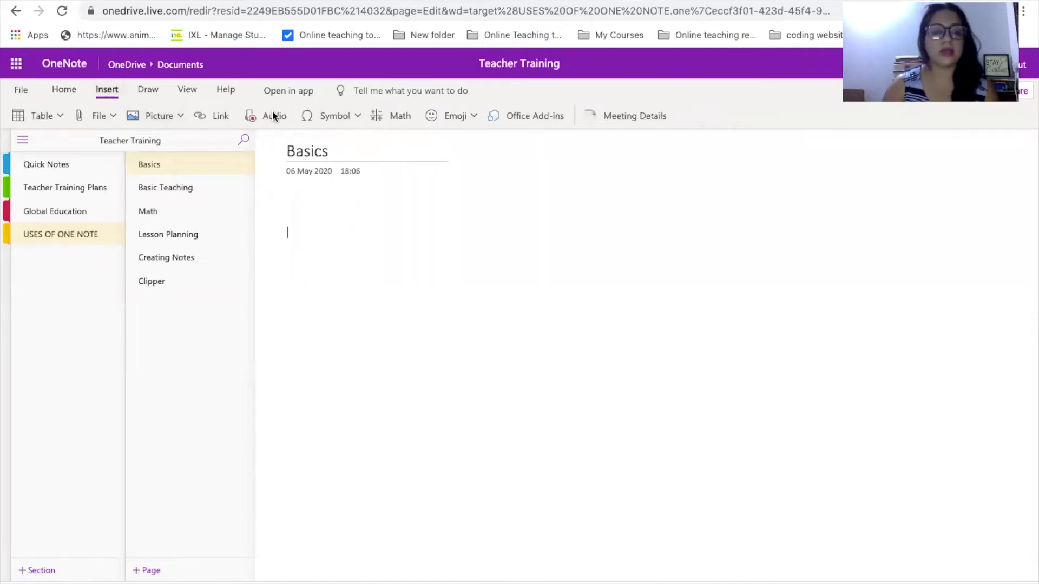
pyautogui.click(349, 118)
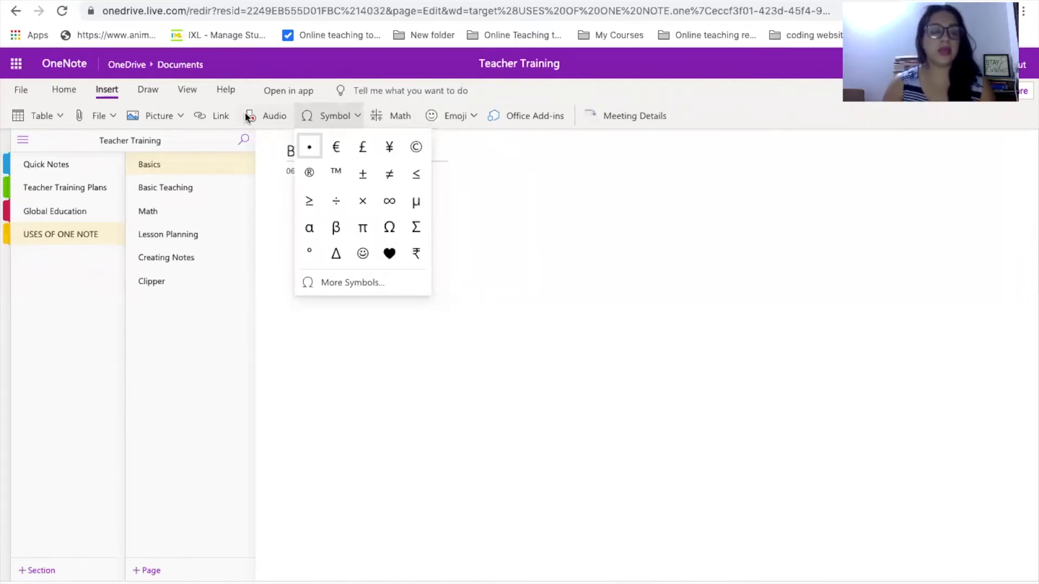
pyautogui.click(535, 290)
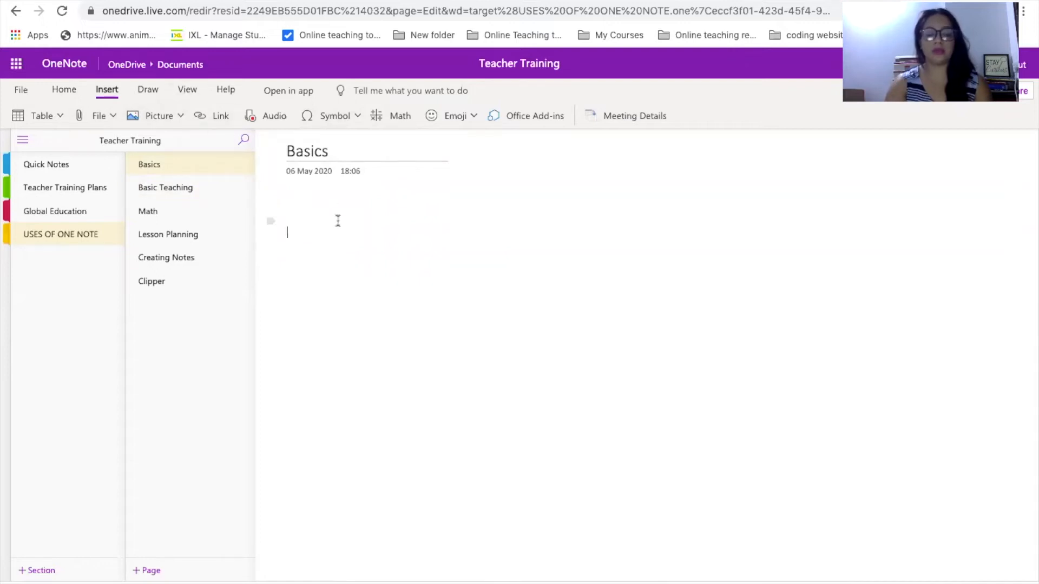
pyautogui.hotkey('ctrl', '+')
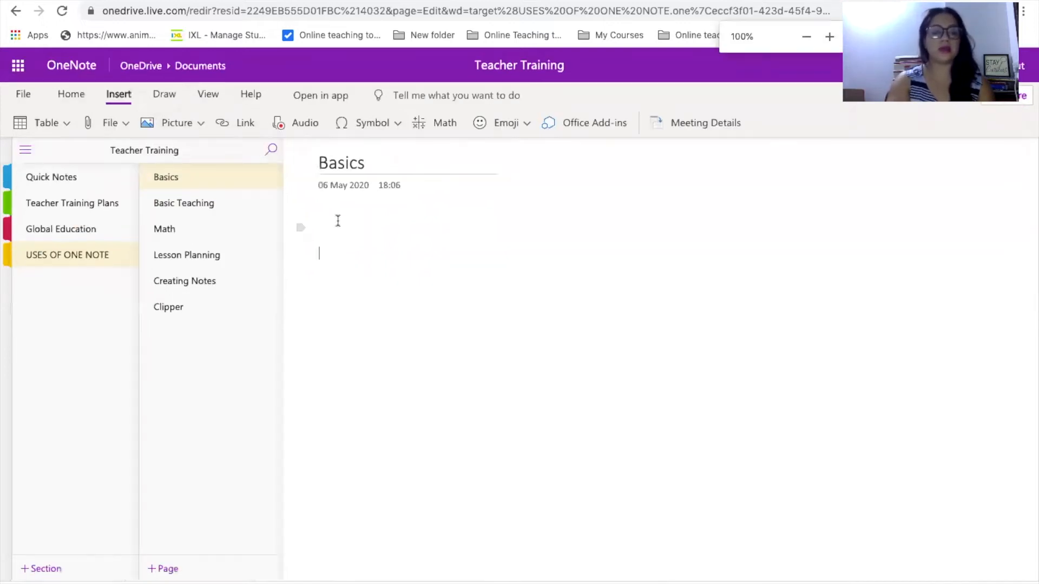
pyautogui.hotkey('ctrl', '-')
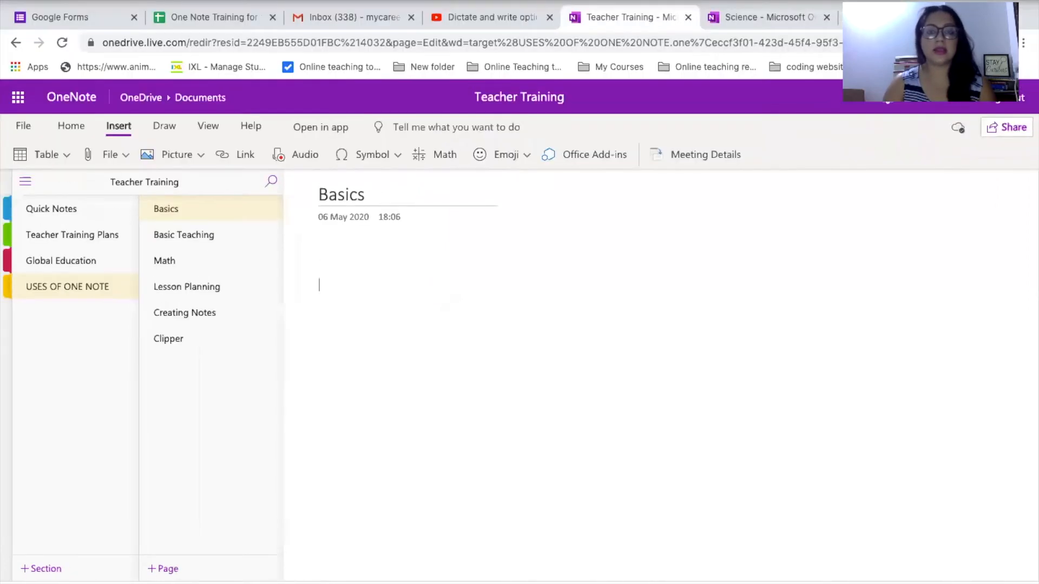
# Step: Open the Basic Teaching page and set up the drawing pen with a slightly thicker line and dark green ink
pyautogui.click(192, 207)
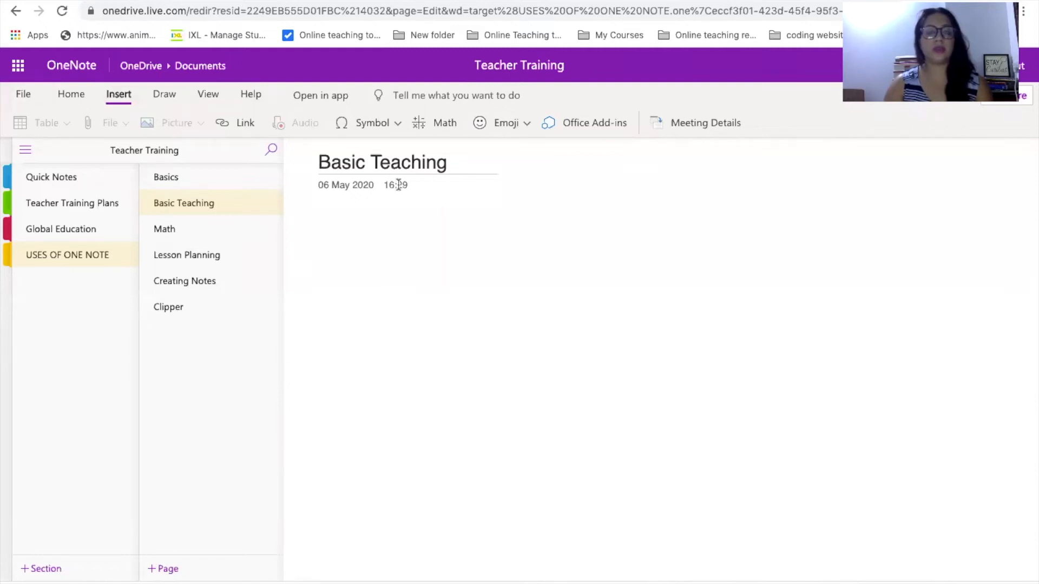
pyautogui.click(161, 96)
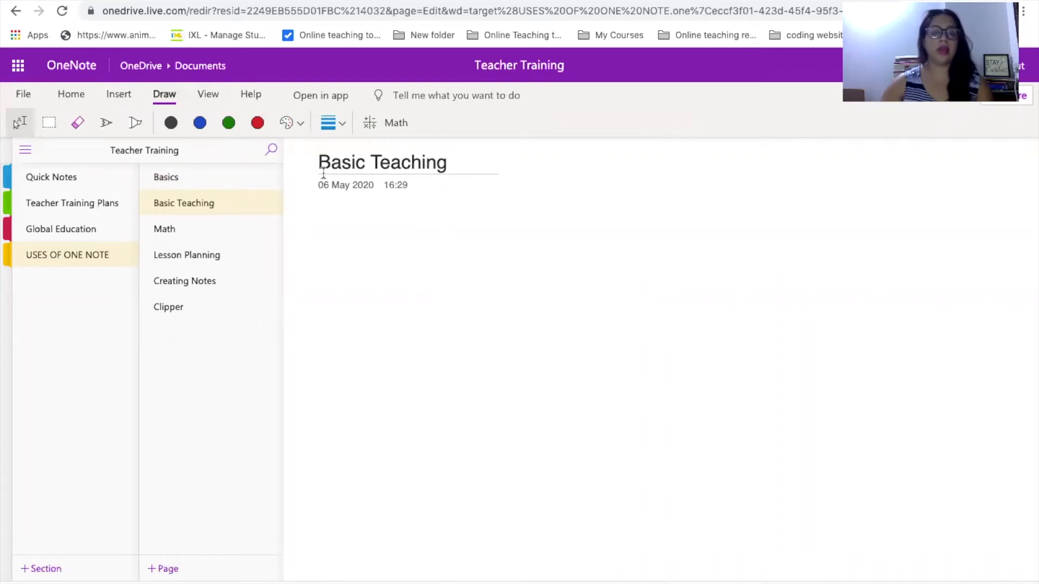
pyautogui.click(338, 125)
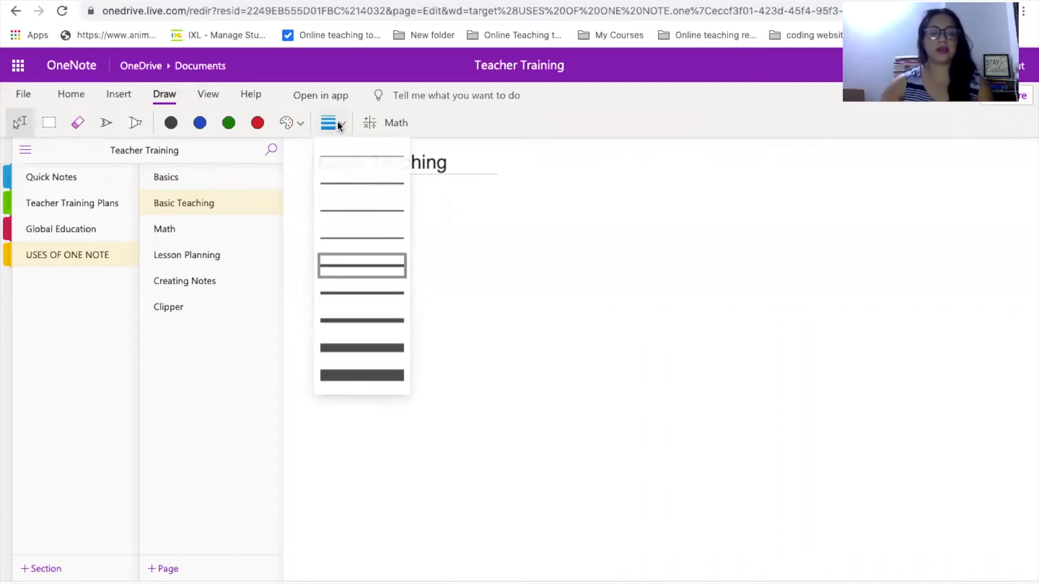
pyautogui.click(350, 295)
pyautogui.click(103, 125)
pyautogui.click(285, 123)
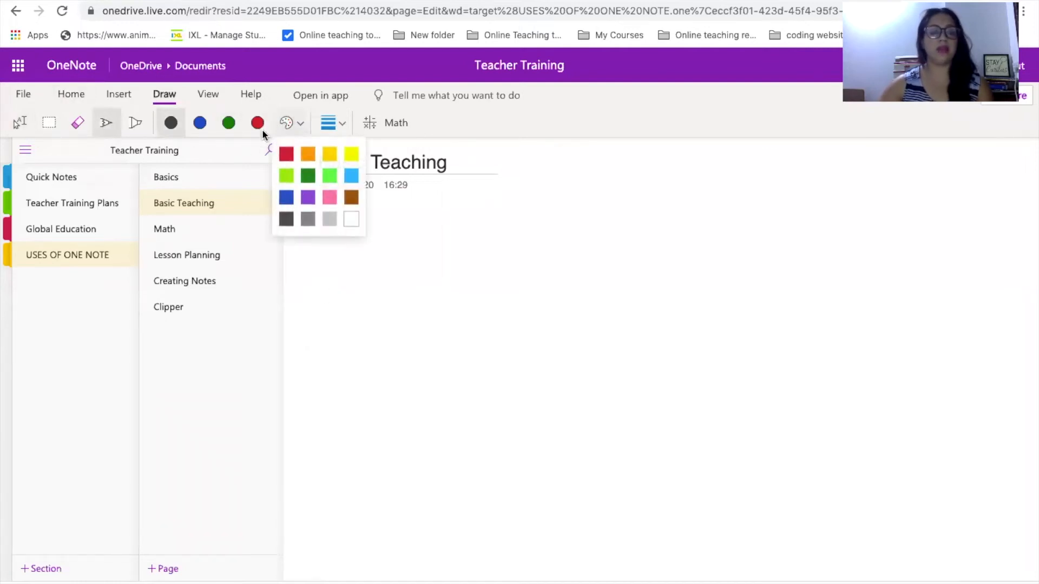
pyautogui.click(307, 174)
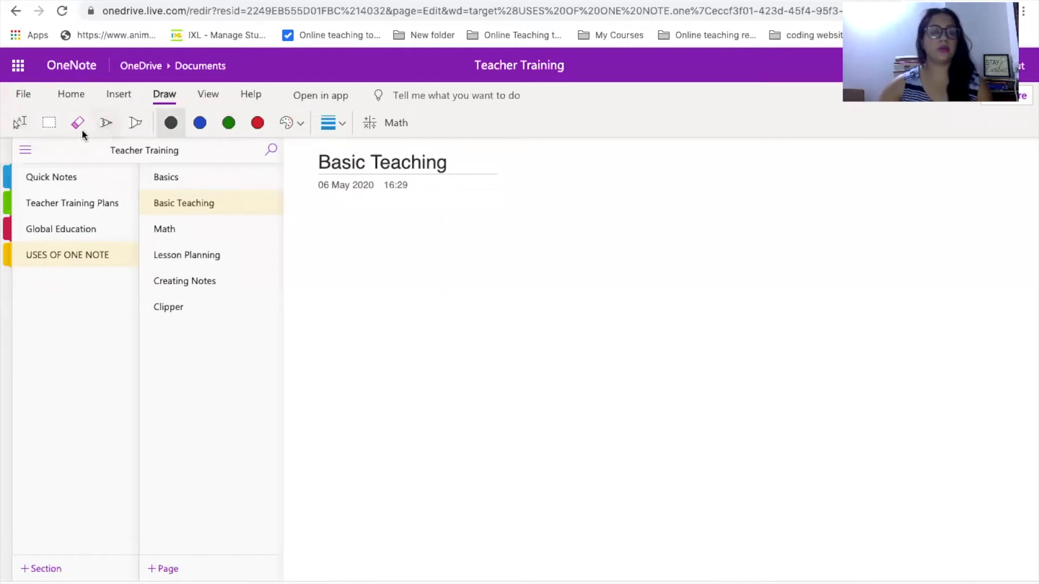
# Step: Select the highlighter and move the Basics page below Creating Notes in the page list
pyautogui.click(49, 123)
pyautogui.click(81, 122)
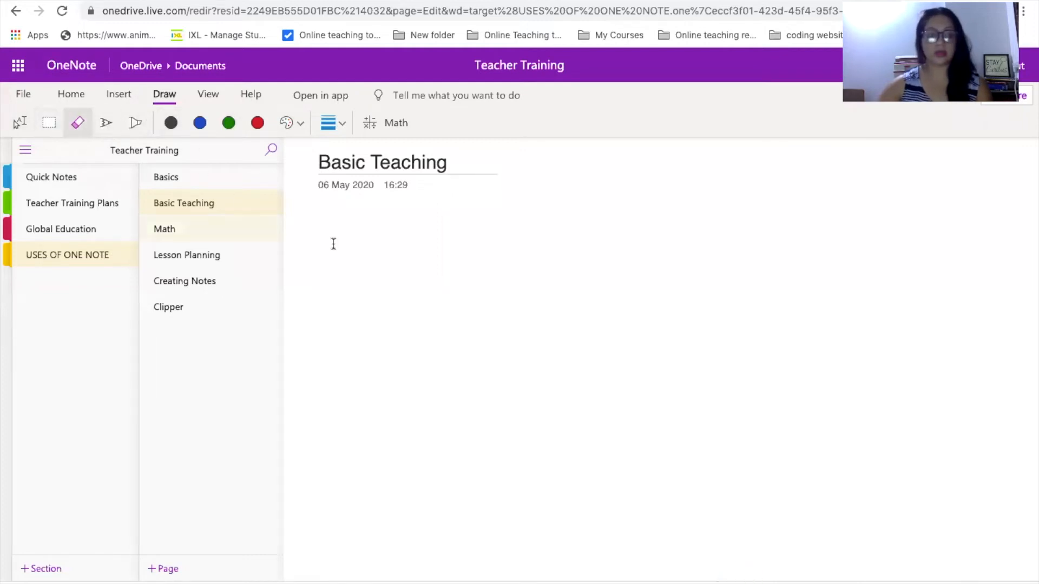
pyautogui.click(106, 123)
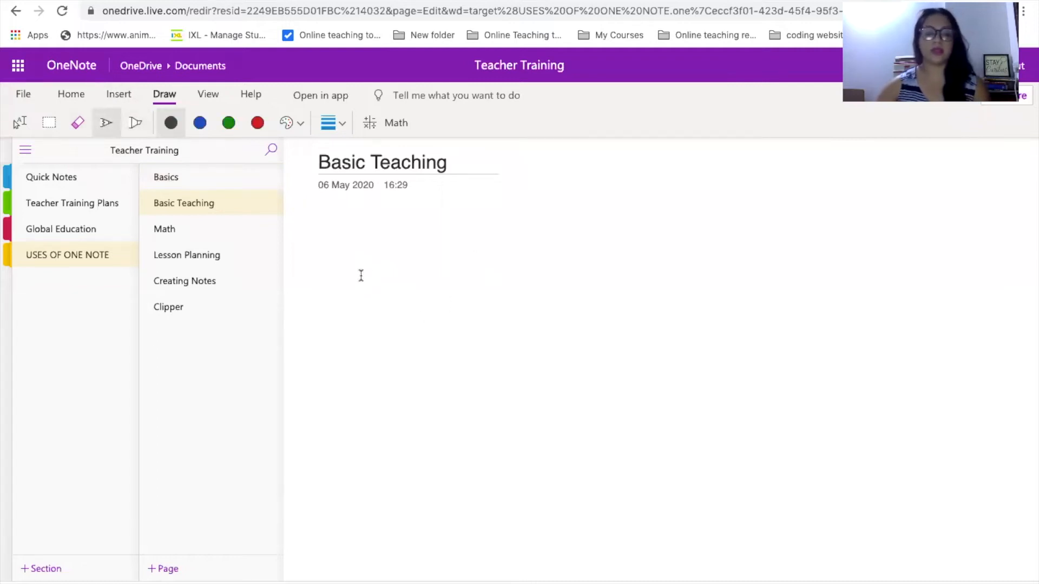
pyautogui.click(135, 122)
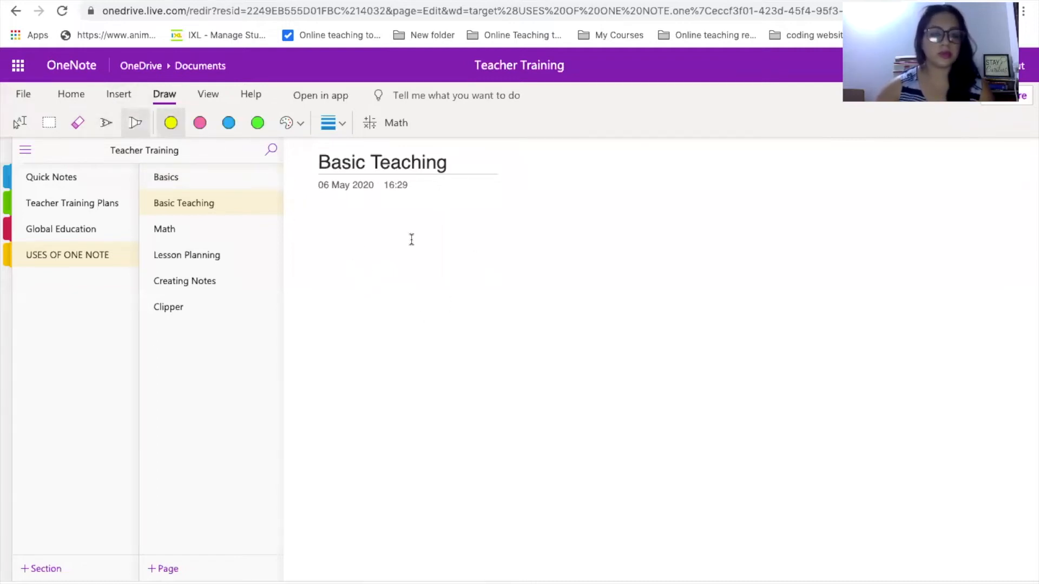
pyautogui.moveTo(225, 184); pyautogui.dragTo(254, 292)
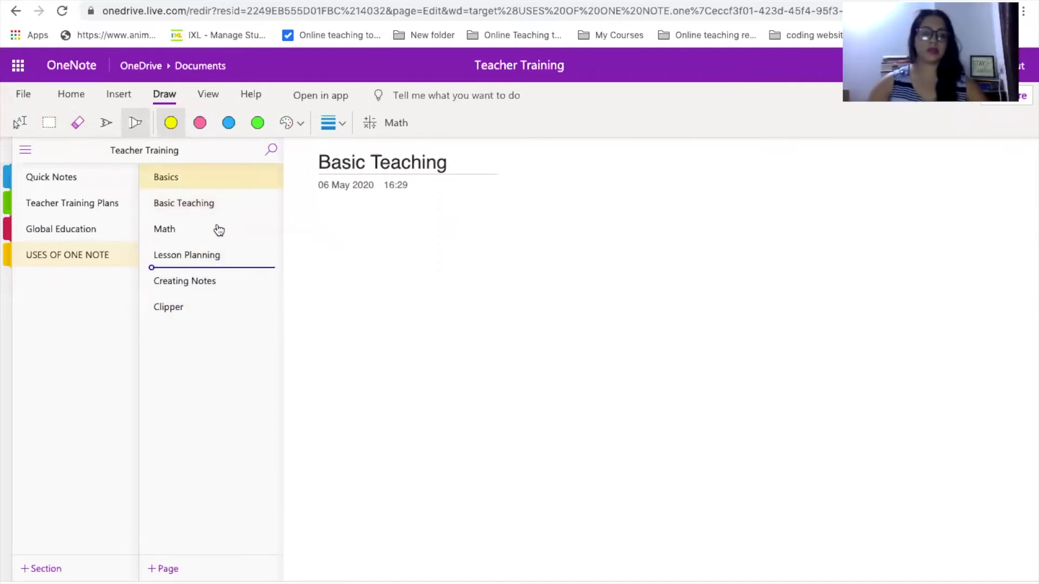
# Step: Try to mark the Basic Teaching page with the highlighter and the pen, switching ink tools and checking their thickness and colour options
pyautogui.click(19, 124)
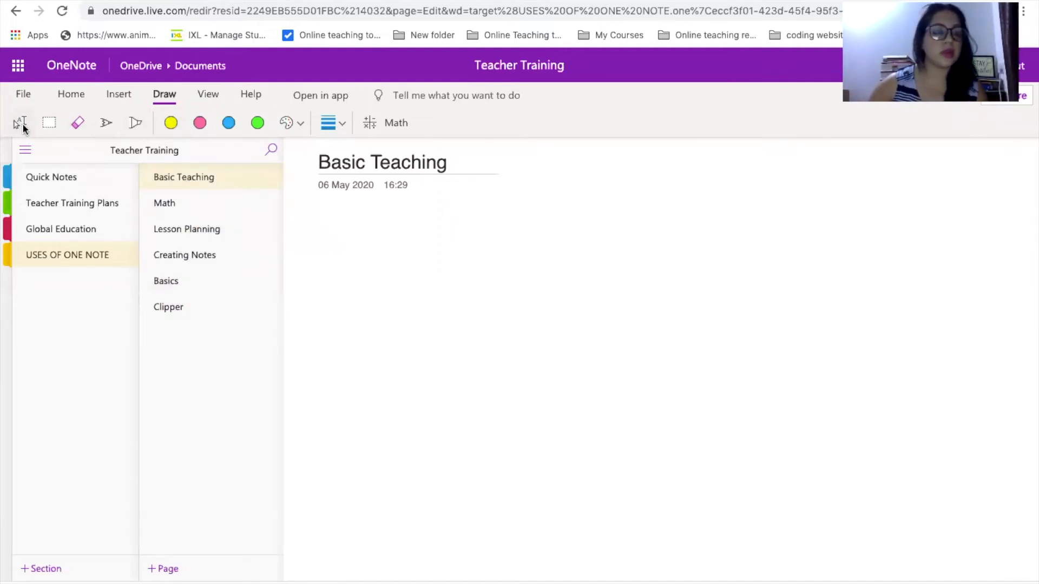
pyautogui.click(134, 123)
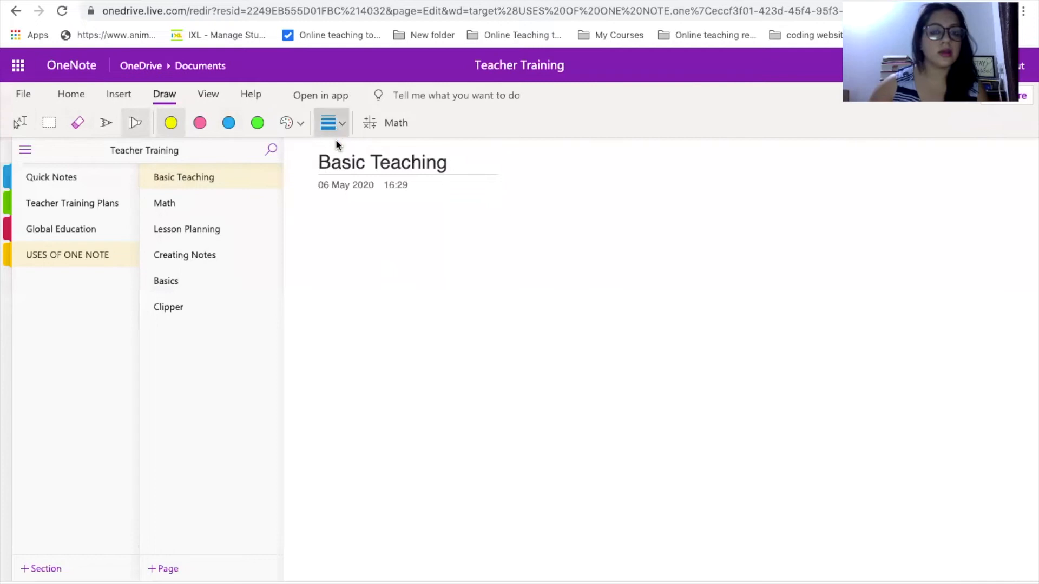
pyautogui.click(335, 130)
pyautogui.click(355, 232)
pyautogui.click(165, 126)
pyautogui.click(106, 128)
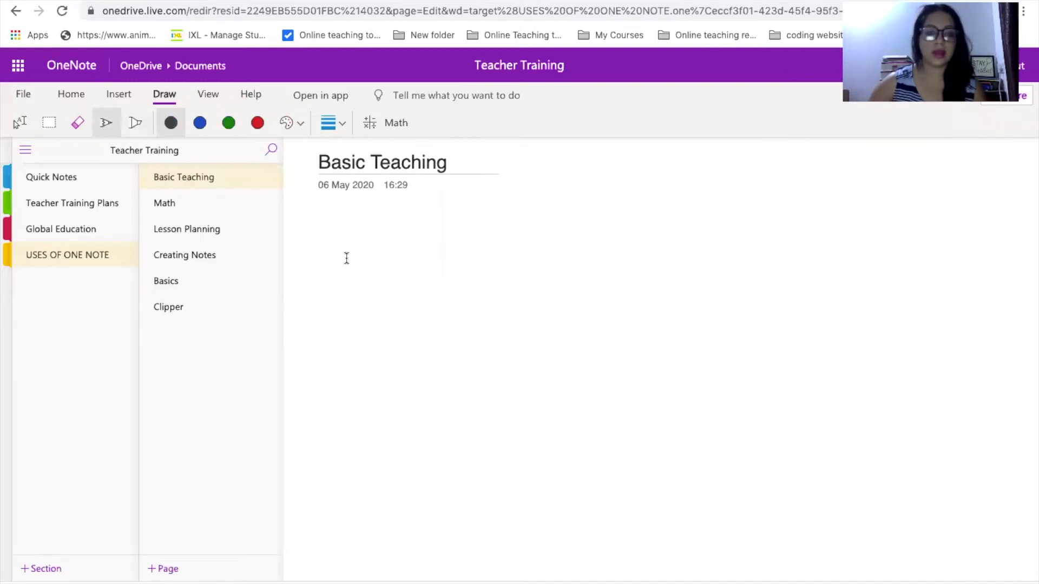
pyautogui.click(135, 123)
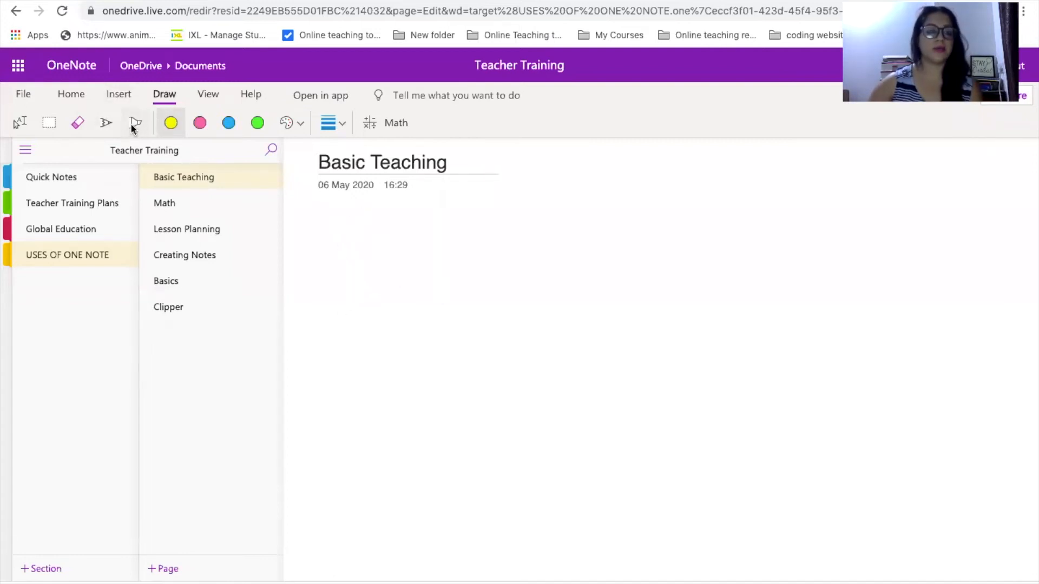
pyautogui.click(106, 127)
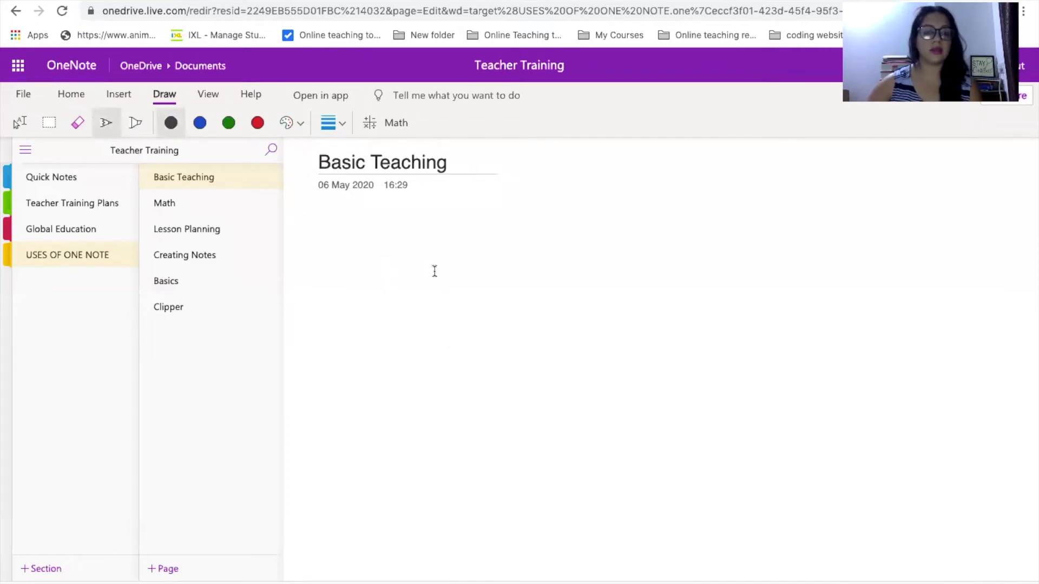
pyautogui.click(332, 124)
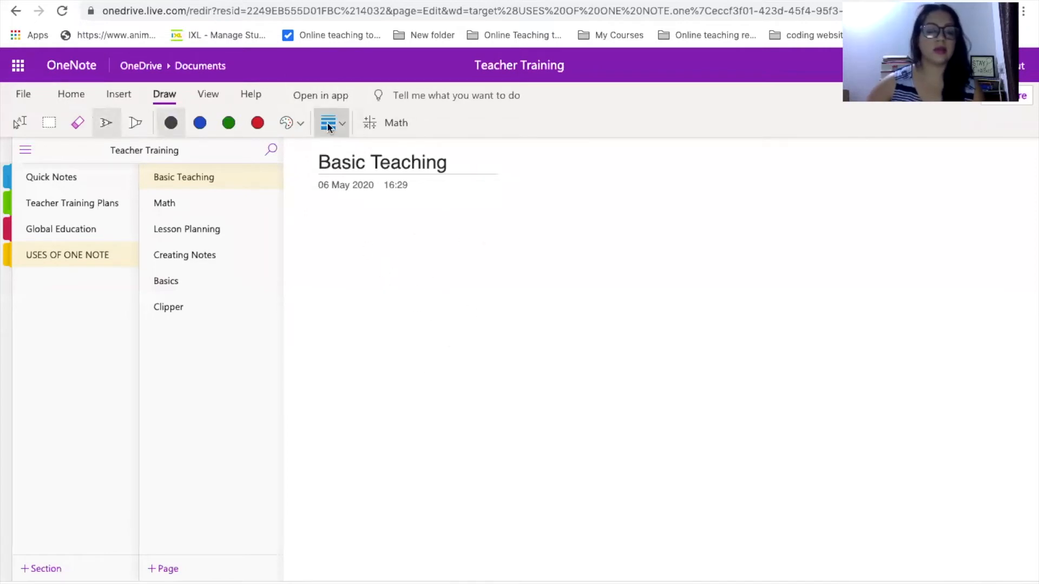
pyautogui.click(299, 126)
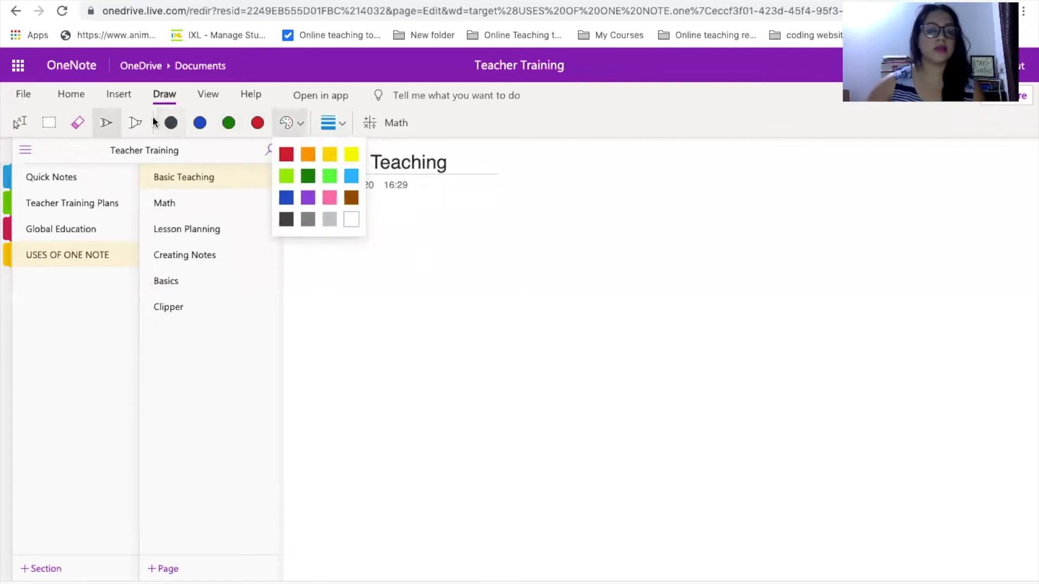
pyautogui.click(136, 123)
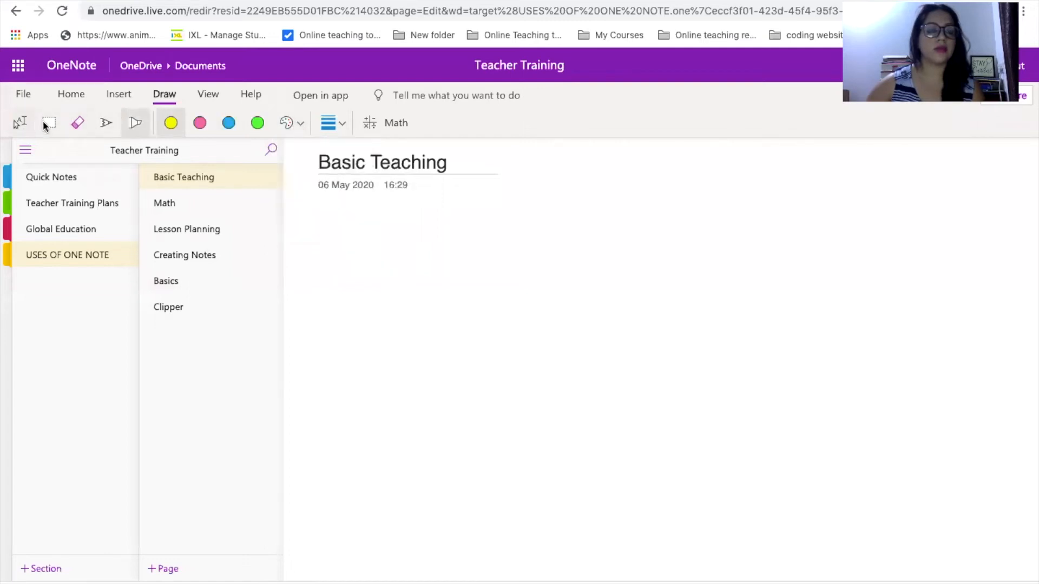
pyautogui.click(19, 123)
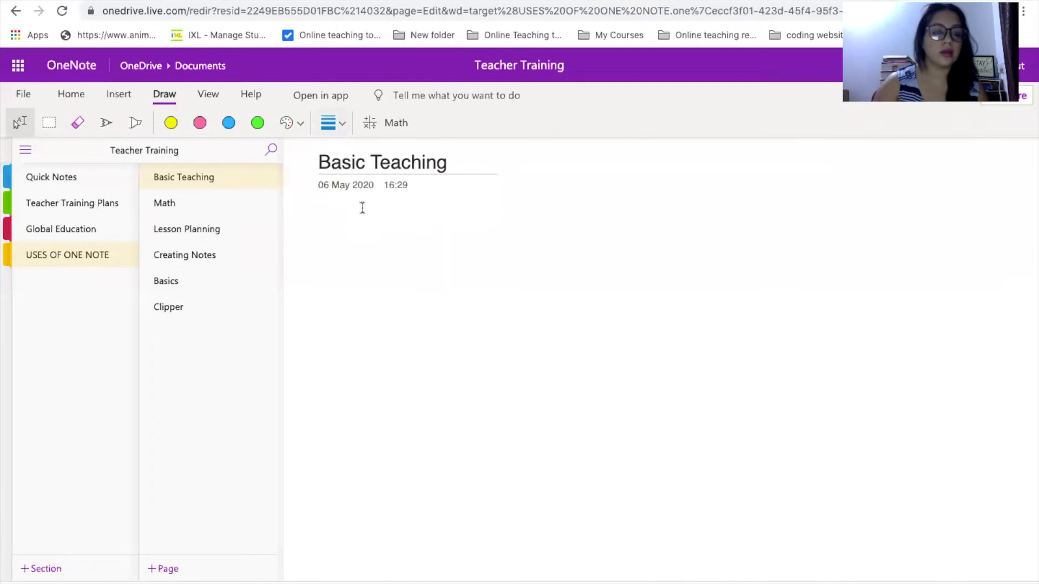
pyautogui.moveTo(261, 171); pyautogui.dragTo(264, 238)
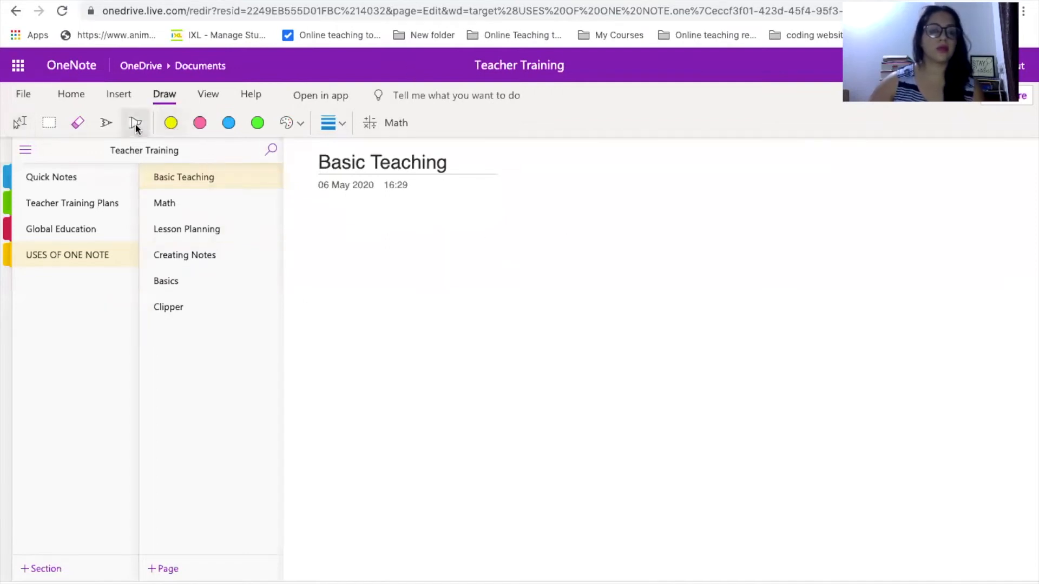
pyautogui.click(107, 122)
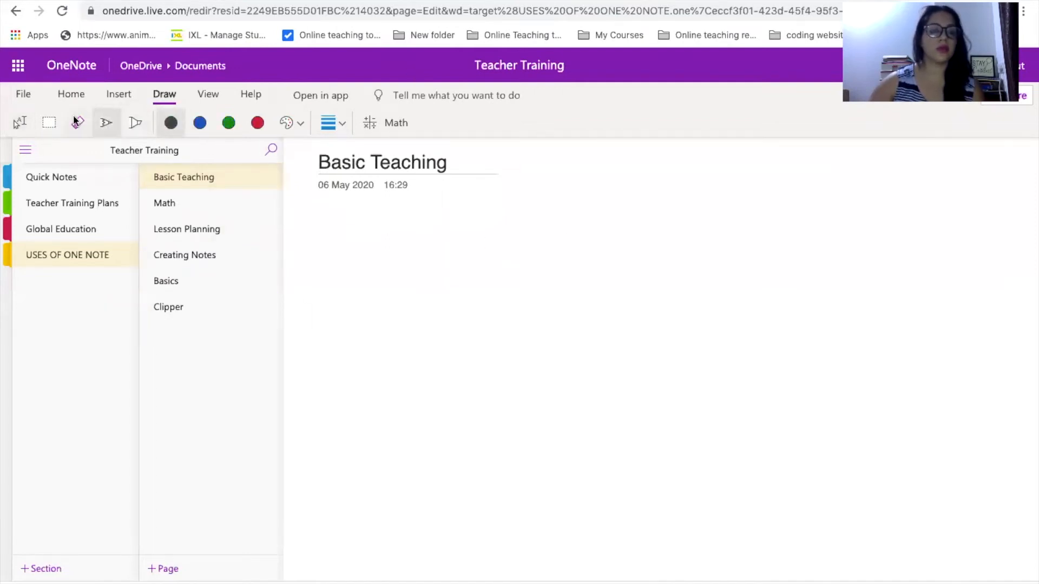
pyautogui.click(23, 95)
pyautogui.click(25, 93)
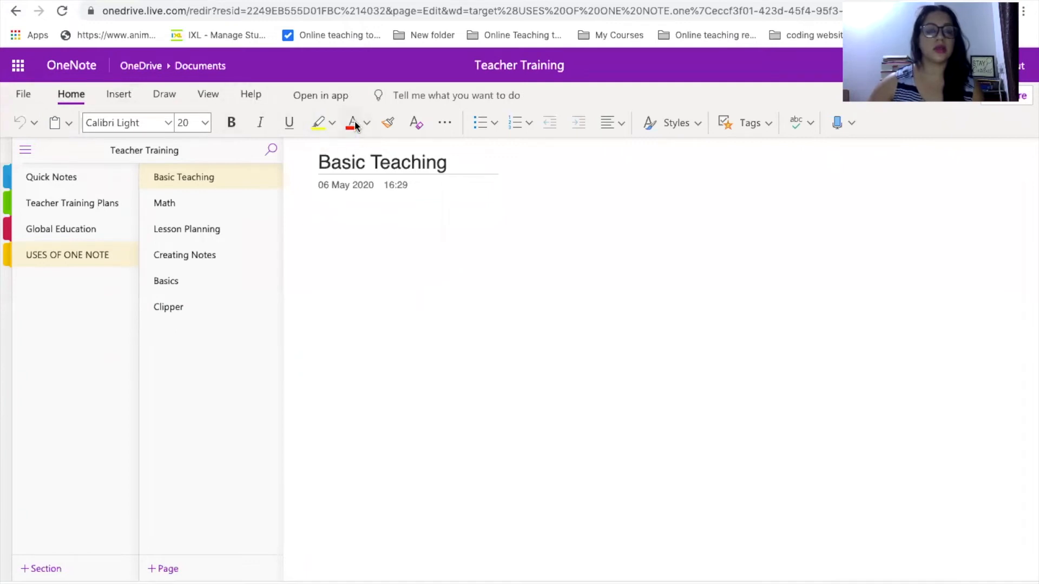
pyautogui.click(164, 95)
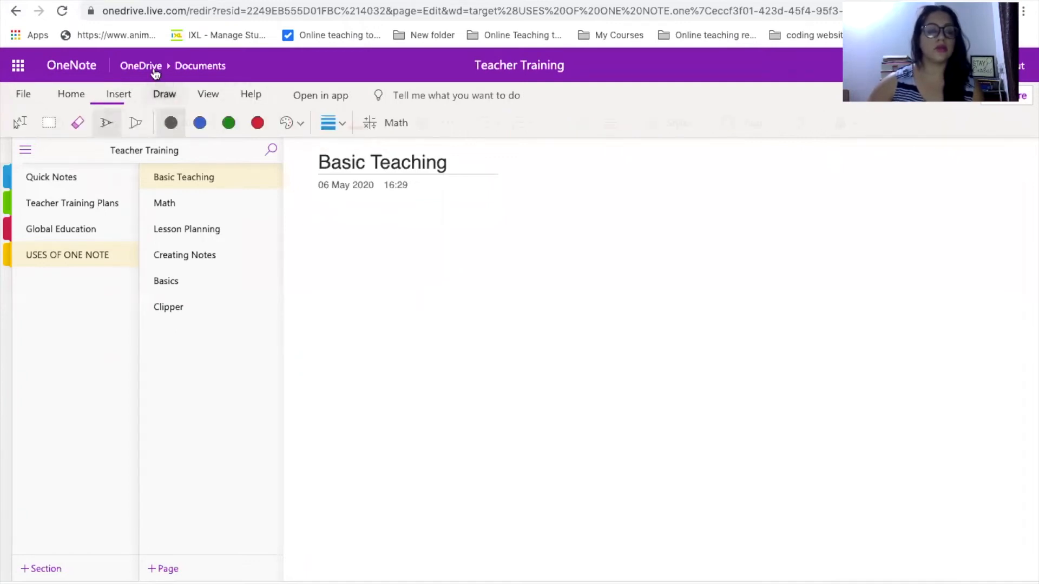
pyautogui.click(135, 122)
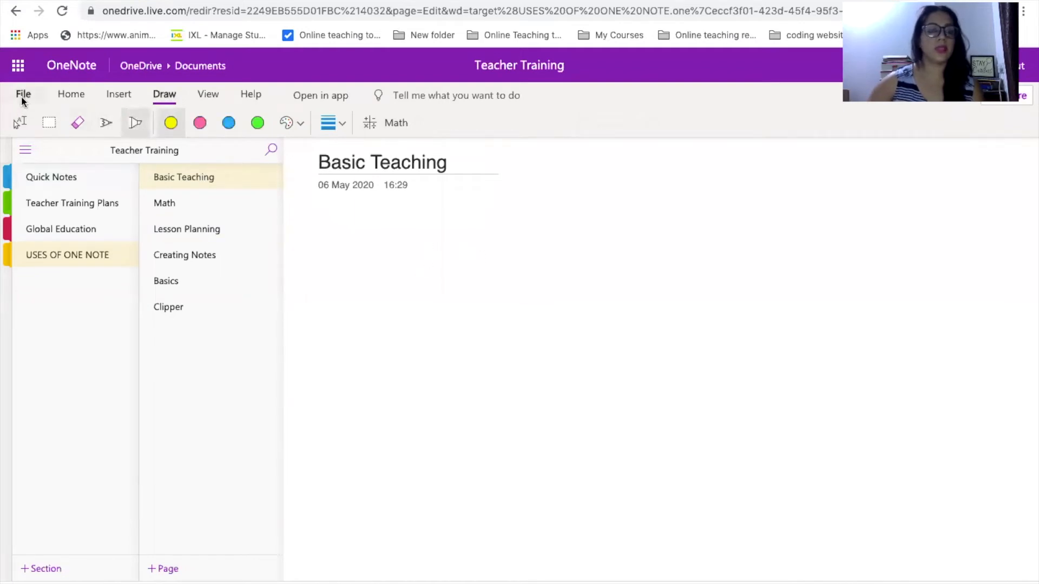
# Step: Show the notebook list, open the Physics page under Grade 3 in the Science notebook, and set up the black pen there
pyautogui.click(25, 150)
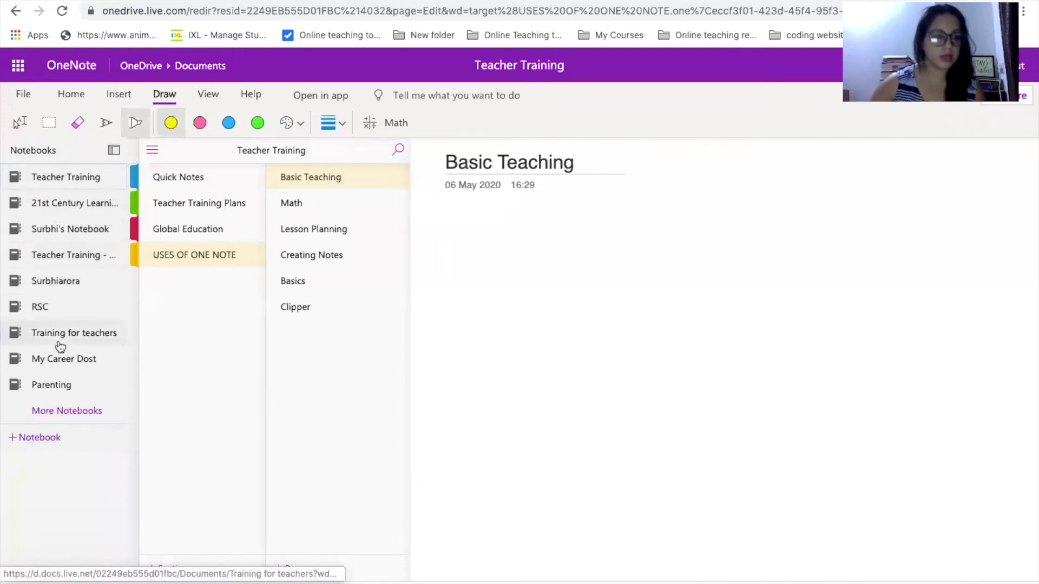
pyautogui.click(59, 340)
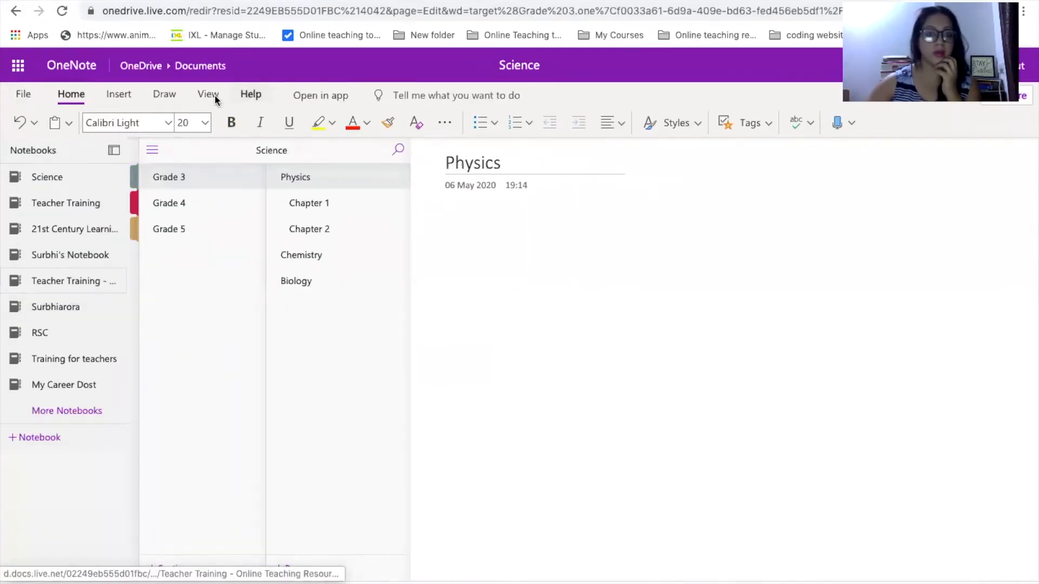
pyautogui.click(164, 96)
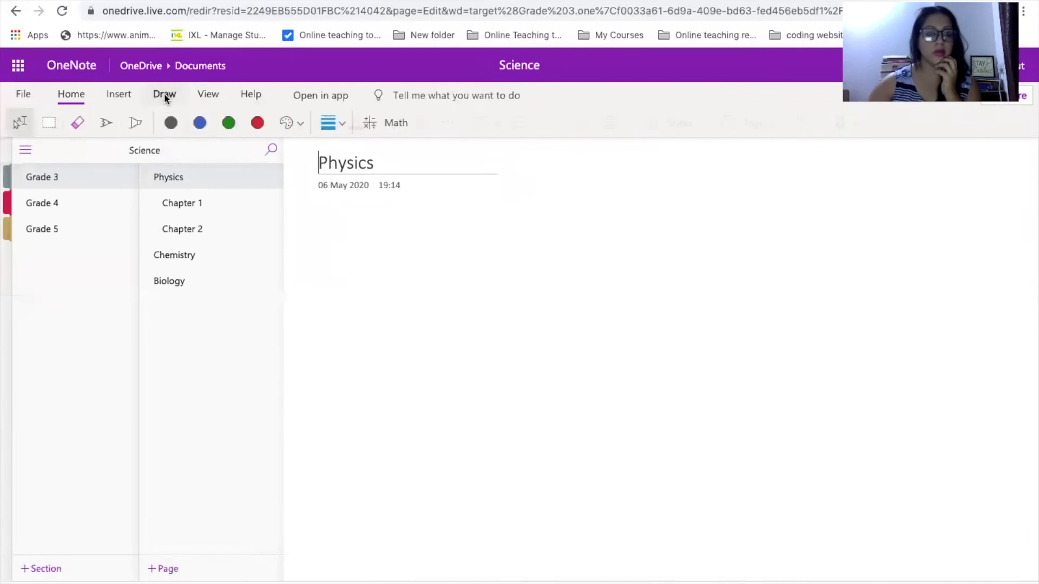
pyautogui.click(175, 128)
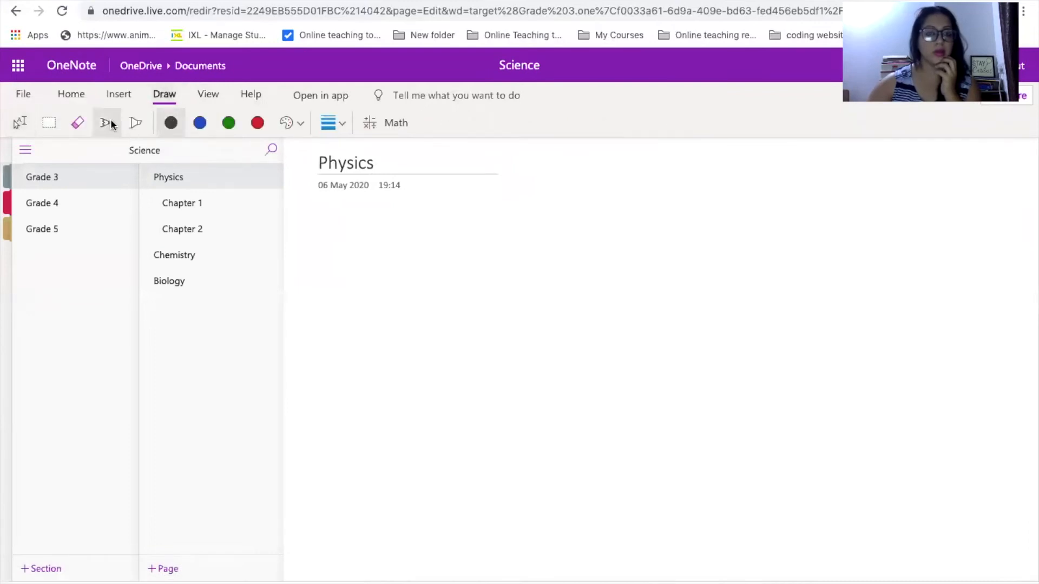
pyautogui.click(107, 123)
# Step: Draw two freehand 2s, two tall vertical lines and several underlines in black ink below the Physics title
pyautogui.moveTo(425, 254)
pyautogui.mouseDown()
pyautogui.moveTo(444, 238)
pyautogui.moveTo(455, 275)
pyautogui.mouseUp()
pyautogui.moveTo(418, 321); pyautogui.dragTo(411, 315)
pyautogui.moveTo(469, 308)
pyautogui.mouseDown()
pyautogui.moveTo(416, 333)
pyautogui.moveTo(393, 360)
pyautogui.mouseUp()
pyautogui.moveTo(472, 223); pyautogui.dragTo(493, 338)
pyautogui.moveTo(515, 255); pyautogui.dragTo(525, 343)
pyautogui.moveTo(456, 341); pyautogui.dragTo(547, 337)
pyautogui.moveTo(449, 366); pyautogui.dragTo(517, 371)
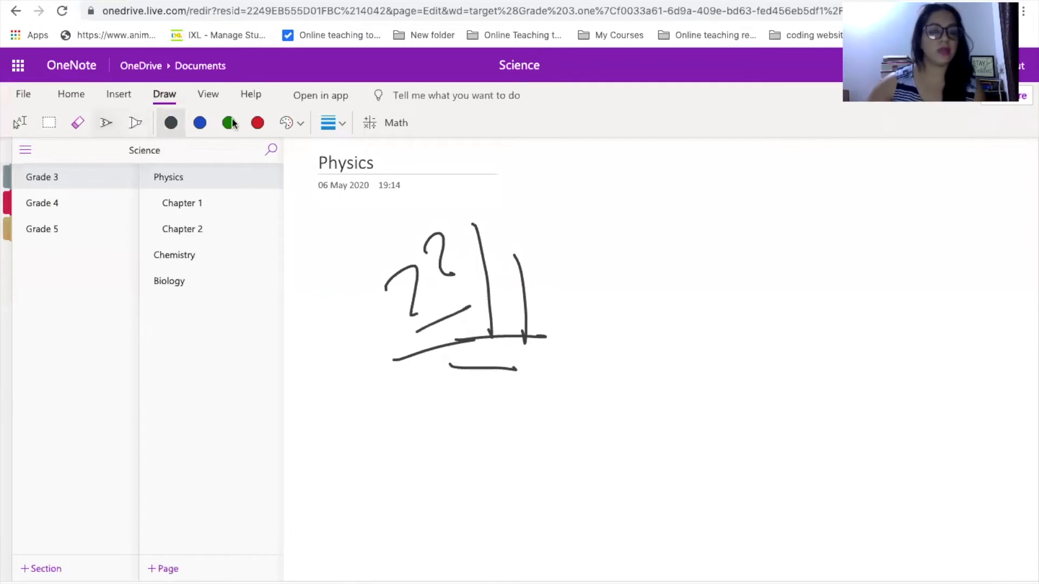
# Step: Change the pen's line thickness and draw a short vertical stroke beside the existing sketch on the Physics page
pyautogui.click(335, 123)
pyautogui.click(334, 289)
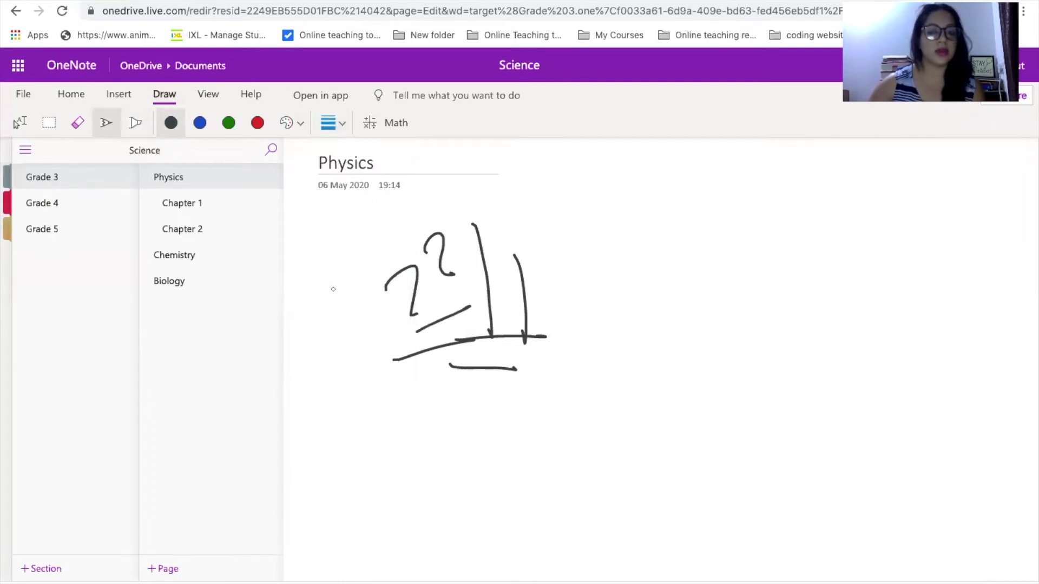
pyautogui.moveTo(622, 274)
pyautogui.mouseDown()
pyautogui.moveTo(669, 344)
pyautogui.moveTo(625, 356)
pyautogui.mouseUp()
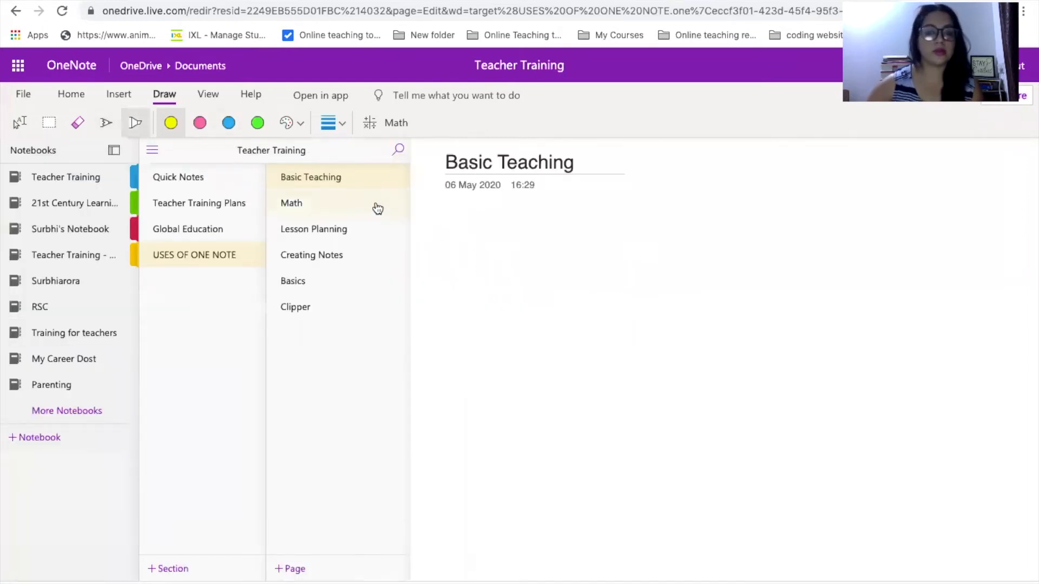
# Step: In the Teacher Training notebook, select the Math page and the black pen, and reopen the Basic Teaching page
pyautogui.click(298, 210)
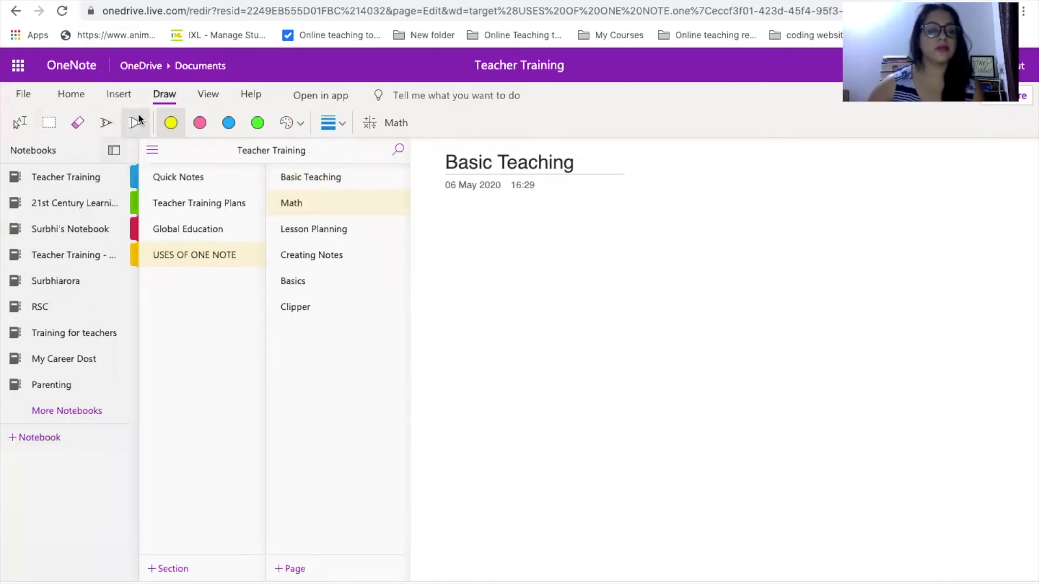
pyautogui.click(107, 123)
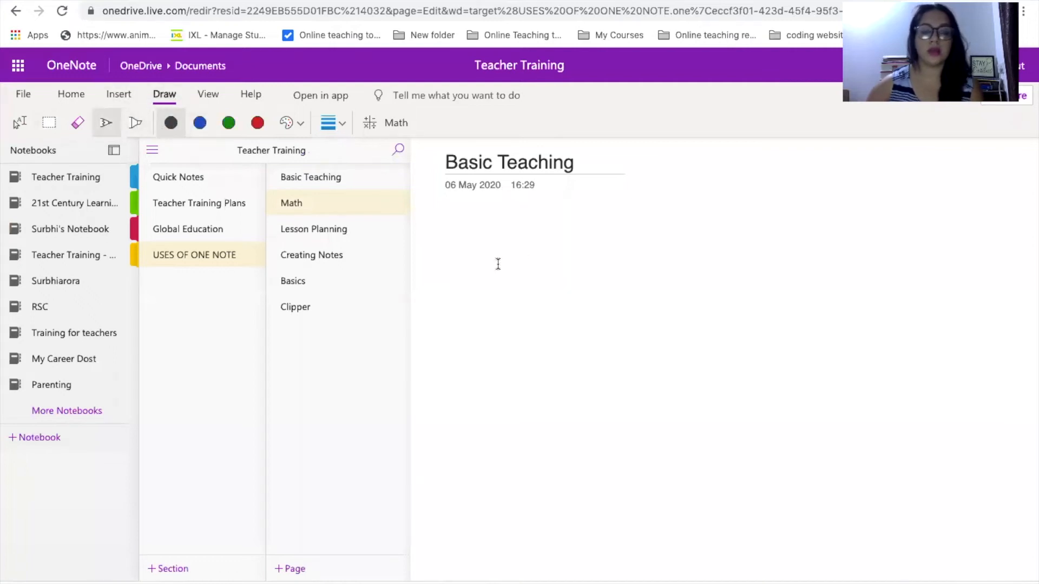
pyautogui.click(332, 178)
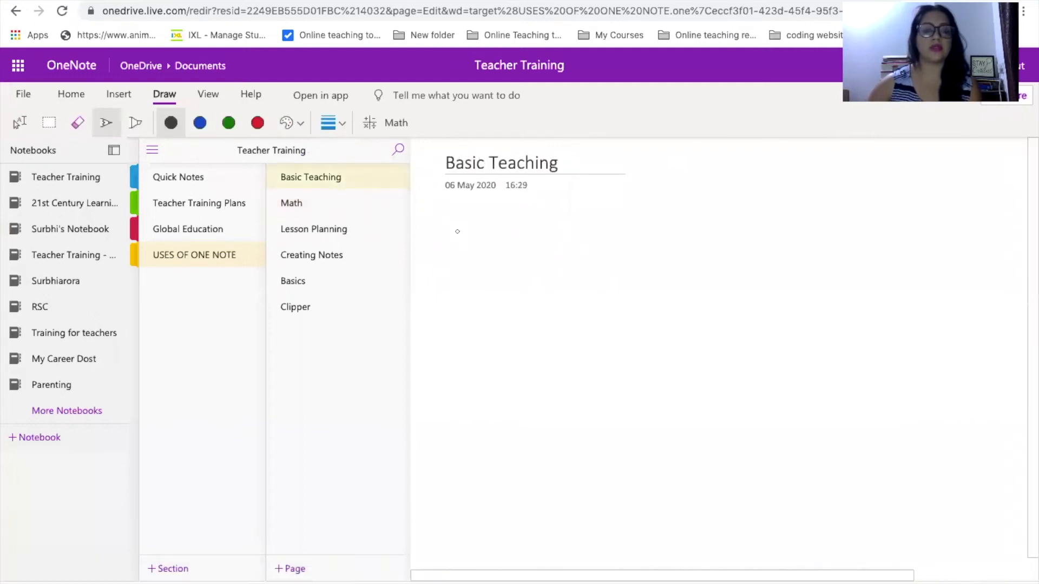
# Step: Draw a short curved black stroke below the Basic Teaching title and erase it
pyautogui.moveTo(393, 205); pyautogui.dragTo(395, 263)
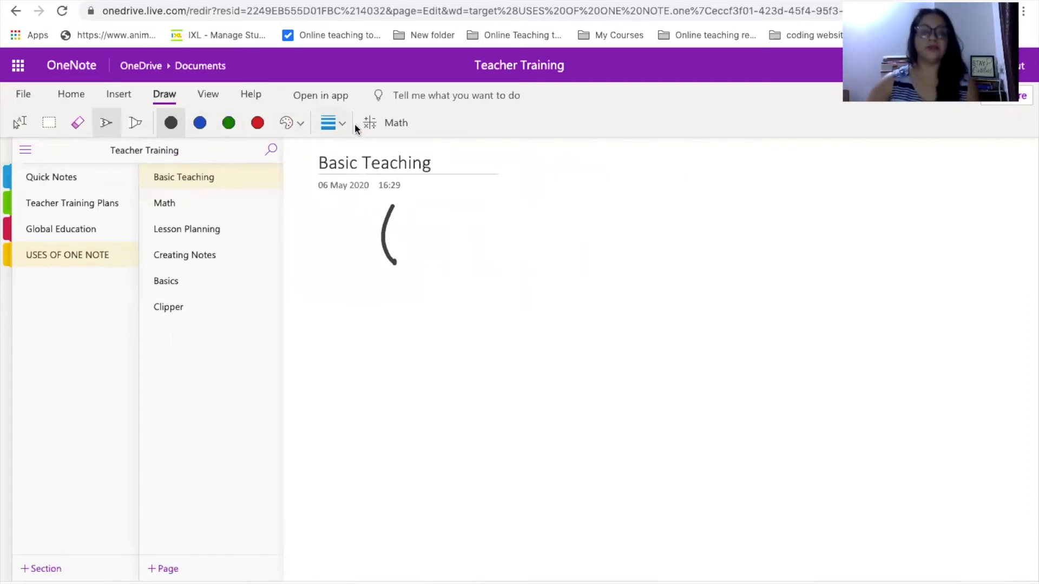
pyautogui.click(76, 123)
pyautogui.click(390, 233)
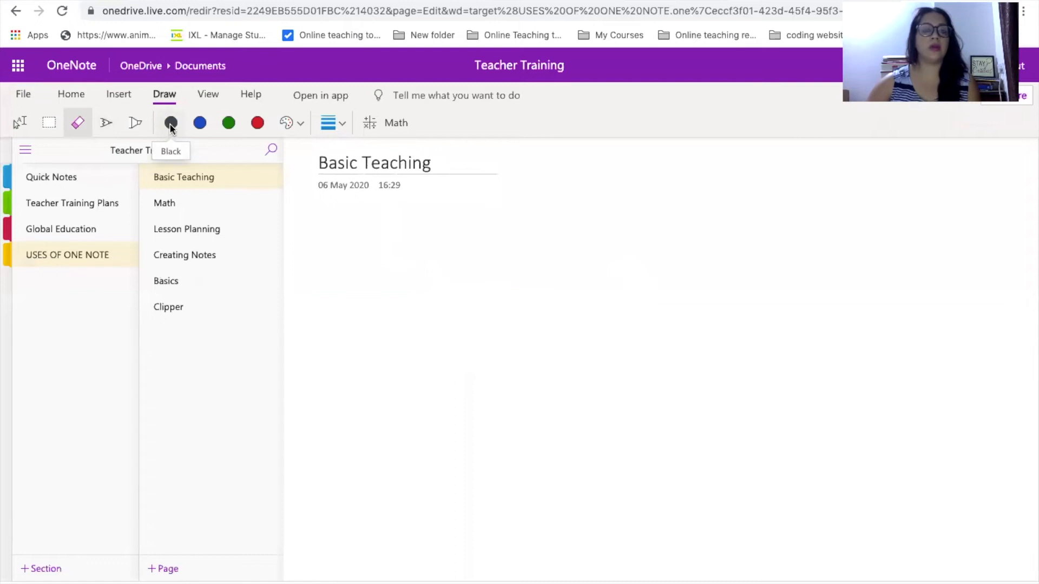
# Step: Insert the picture file Heart with labels.jpeg from the Desktop below the title of the Basic Teaching page
pyautogui.click(120, 94)
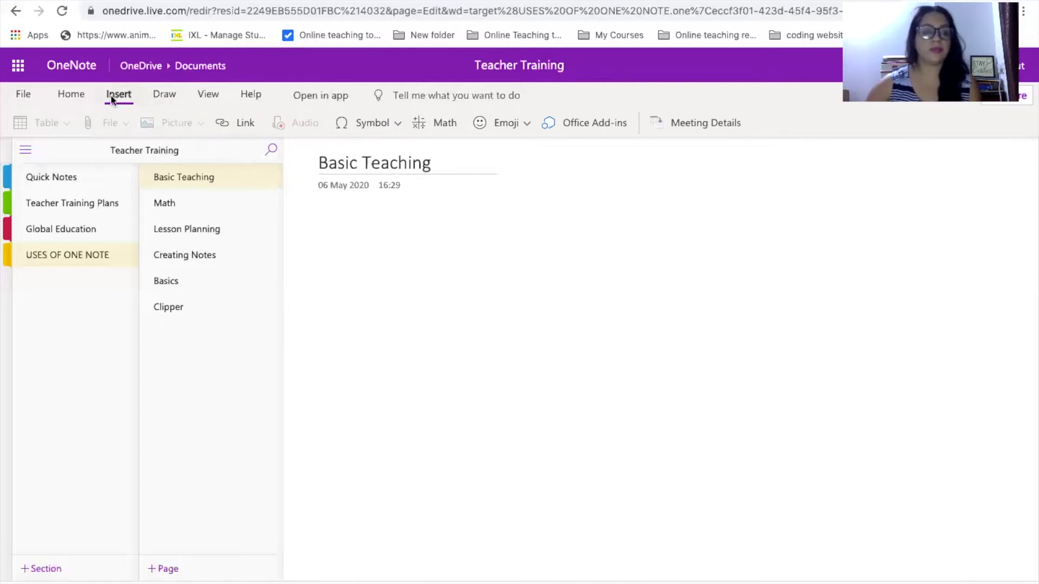
pyautogui.click(165, 94)
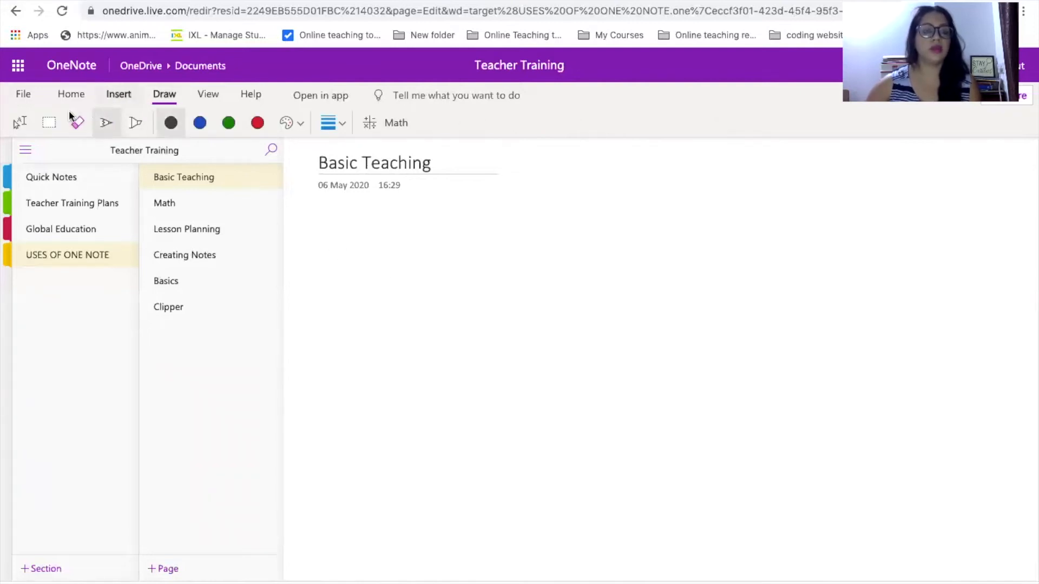
pyautogui.click(118, 94)
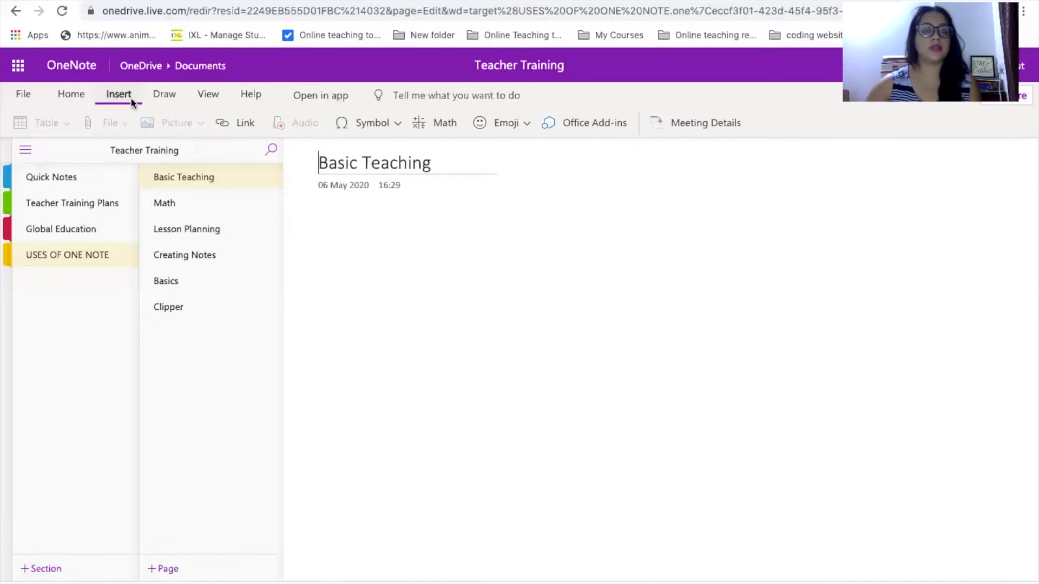
pyautogui.click(357, 270)
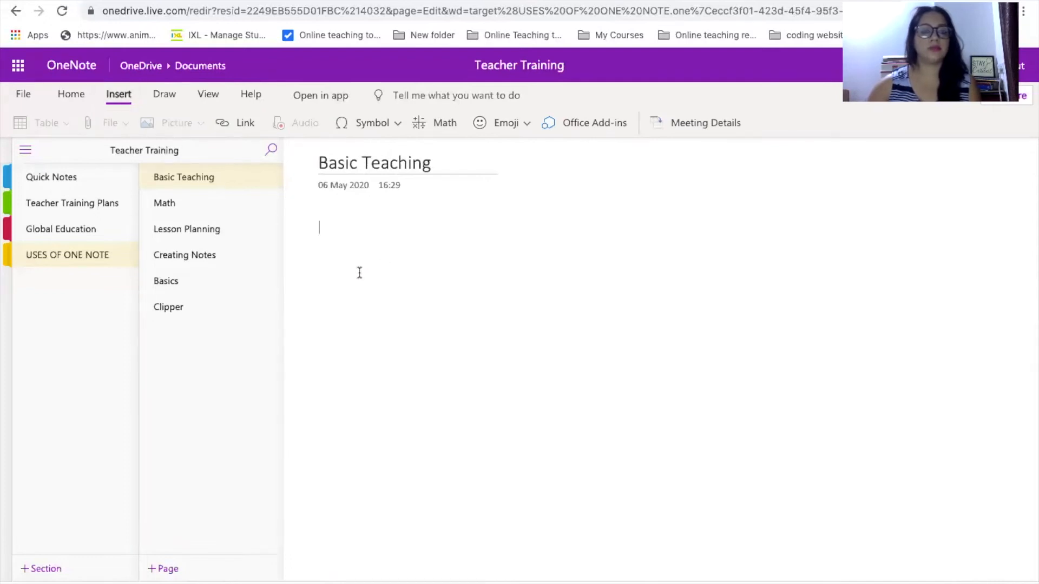
pyautogui.click(153, 125)
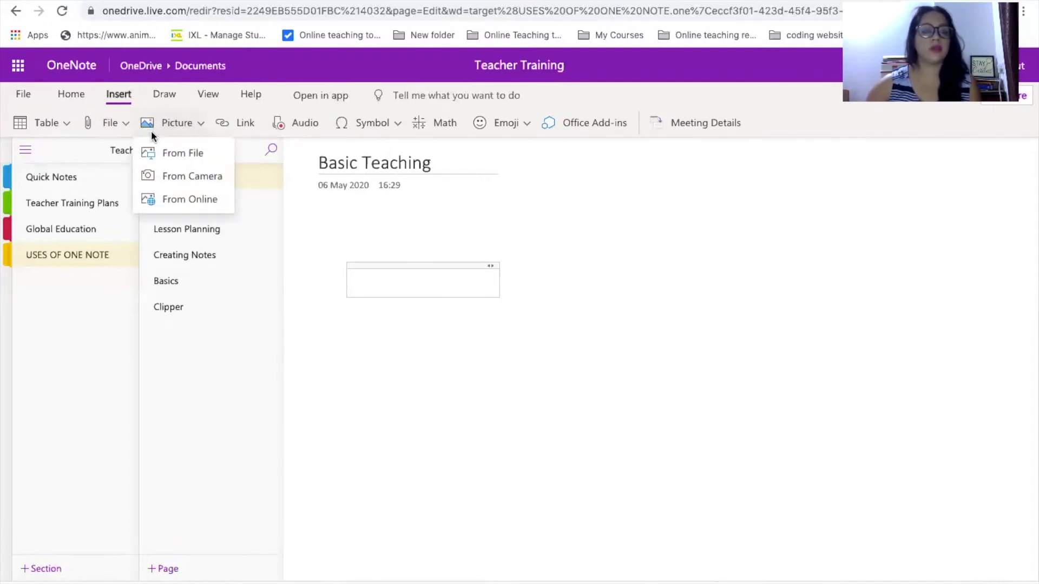
pyautogui.click(163, 152)
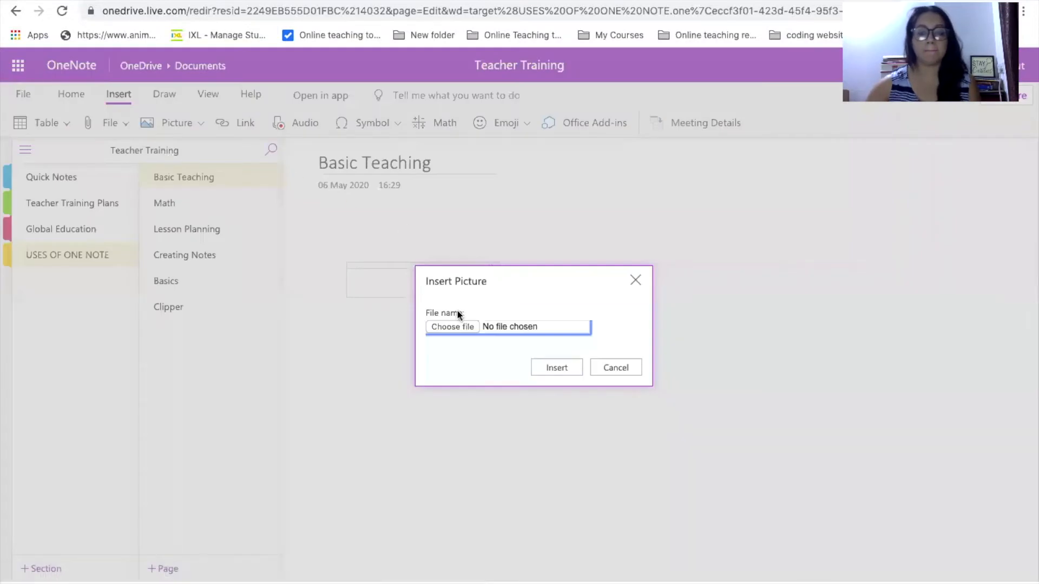
pyautogui.click(463, 327)
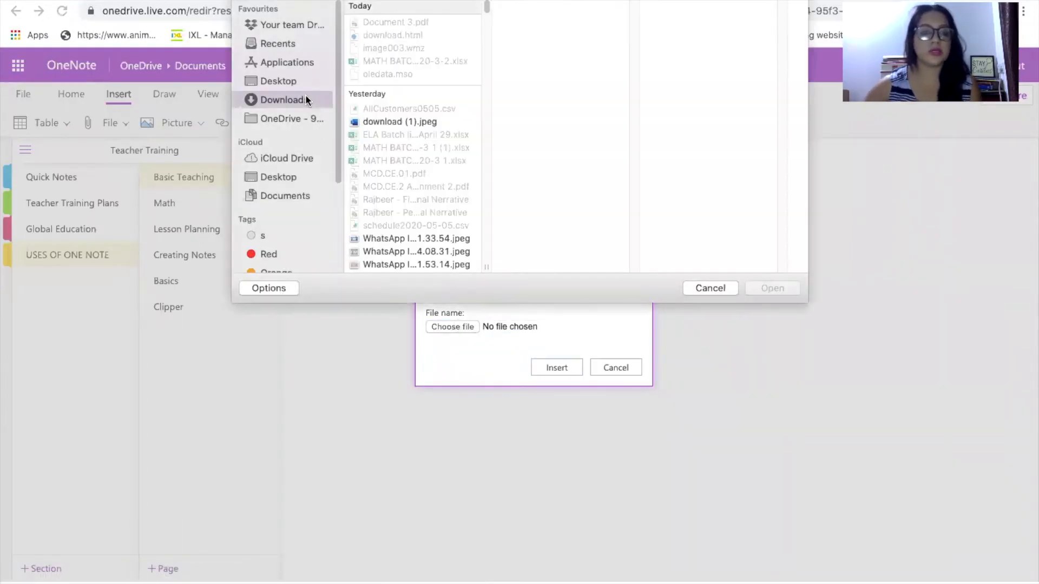
pyautogui.click(287, 174)
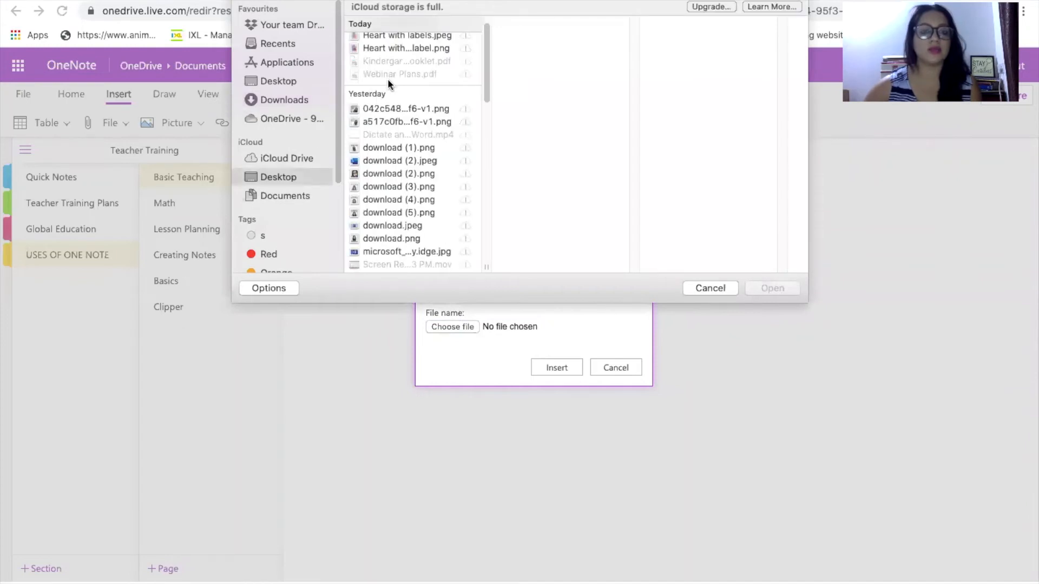
pyautogui.click(373, 46)
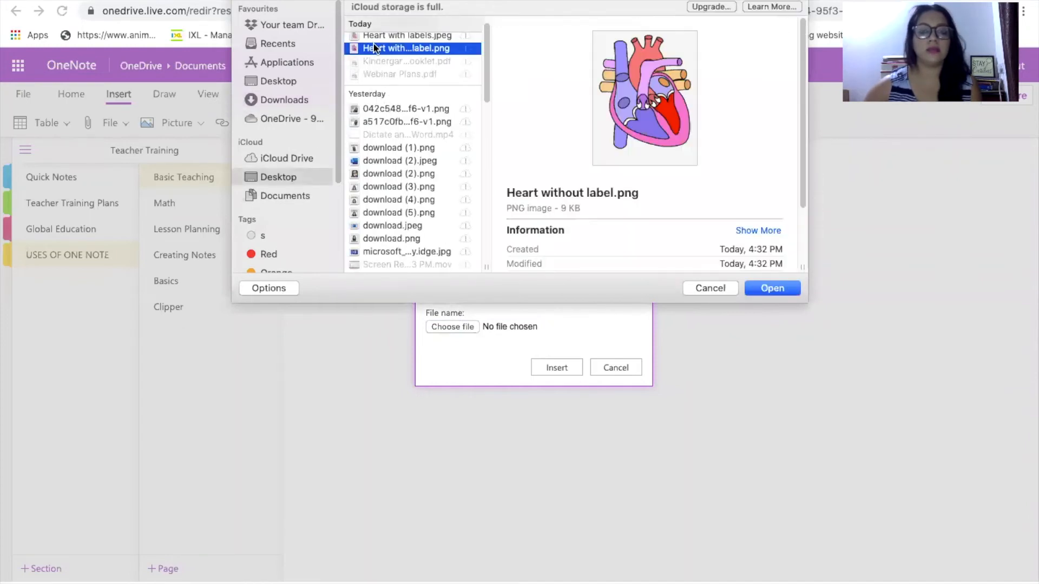
pyautogui.click(372, 36)
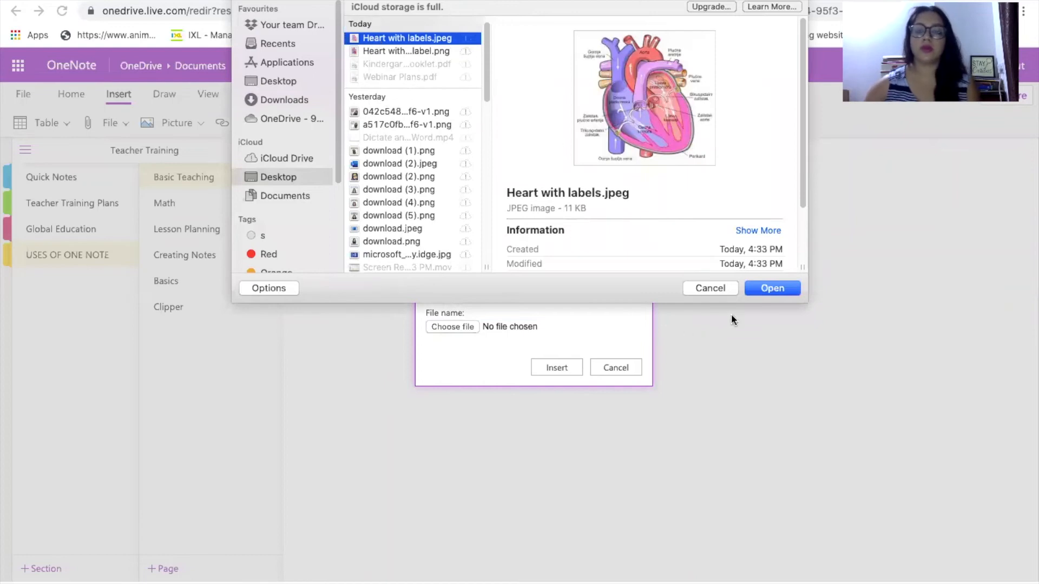
pyautogui.click(765, 288)
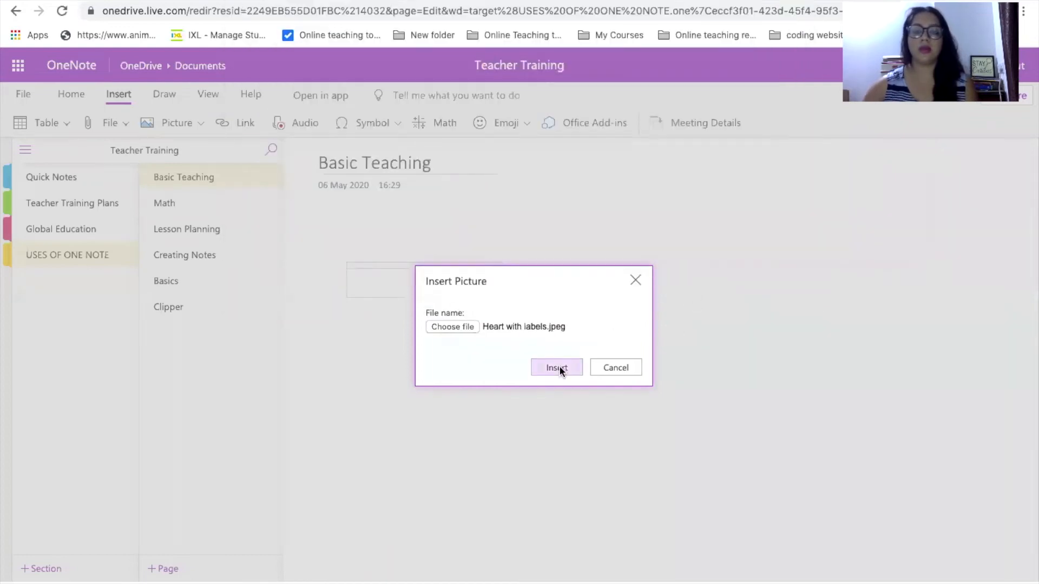
pyautogui.click(557, 367)
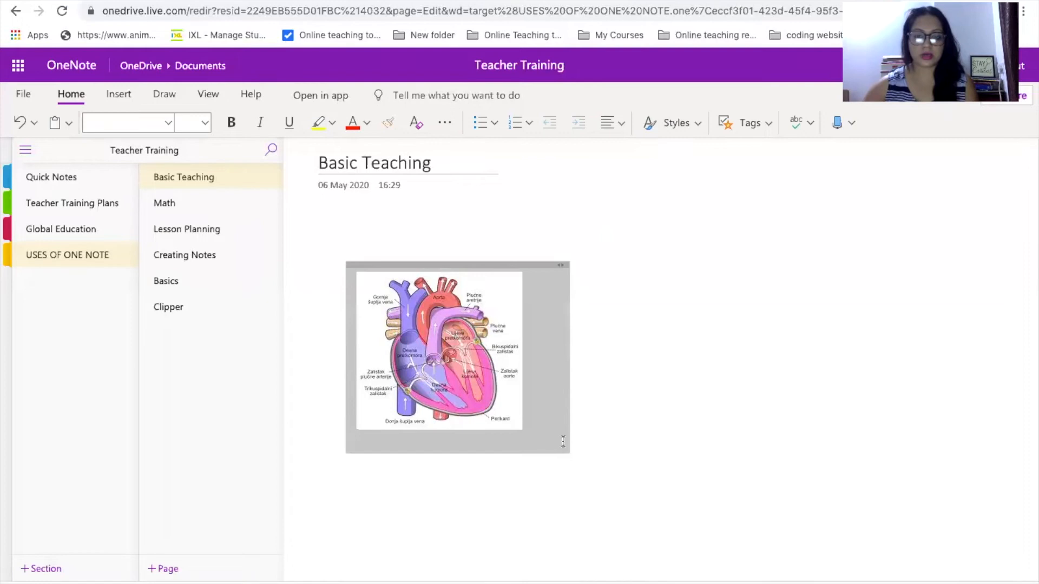
# Step: Enlarge the heart picture to roughly twice its size and move it up to just below the page date
pyautogui.click(518, 420)
pyautogui.moveTo(523, 431); pyautogui.dragTo(700, 497)
pyautogui.moveTo(639, 264); pyautogui.dragTo(669, 210)
pyautogui.click(686, 496)
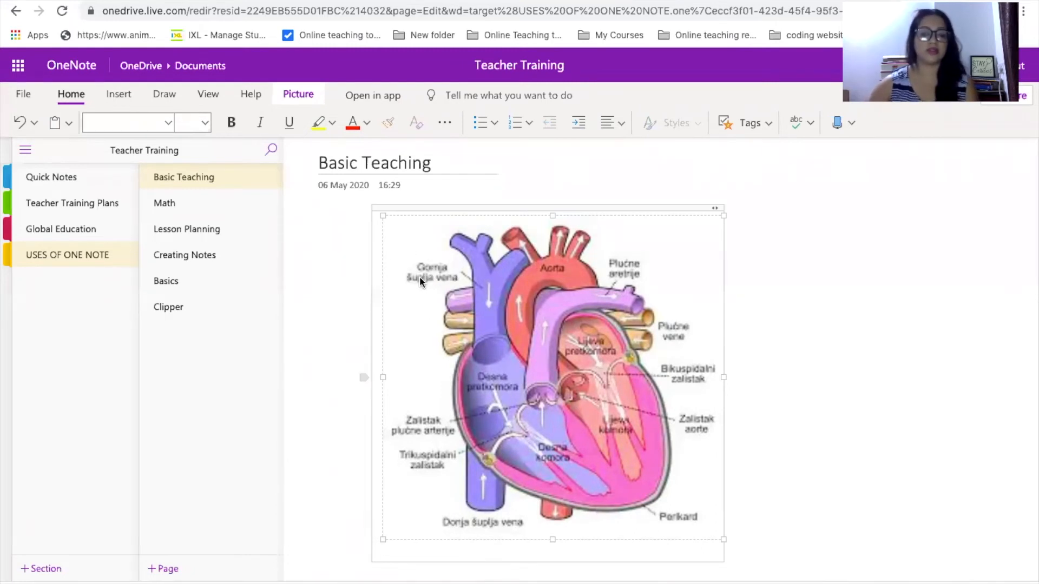
# Step: Circle the blue vessel's branched upper end on the heart picture with the black pen
pyautogui.click(173, 98)
pyautogui.click(117, 129)
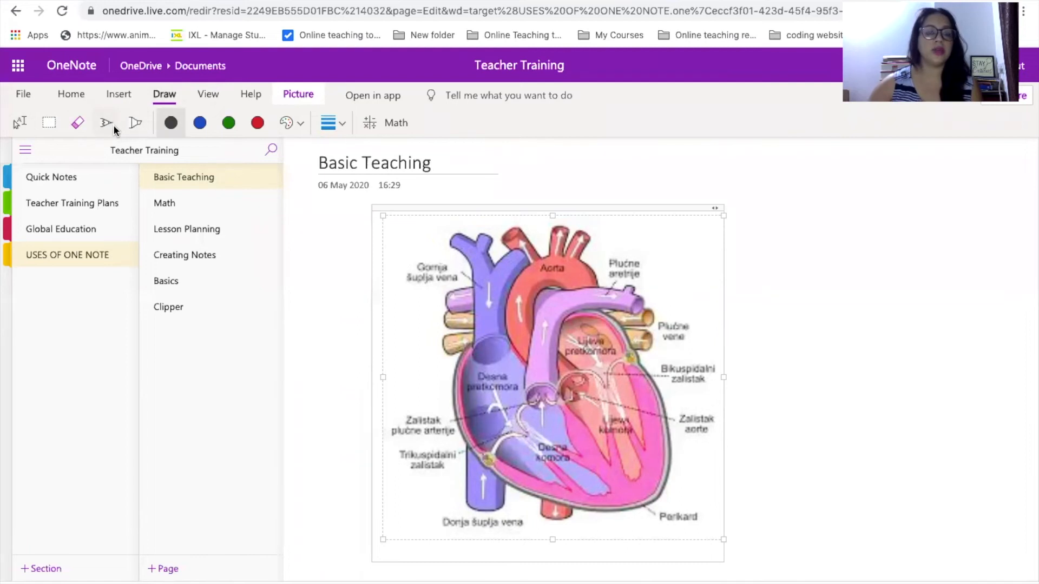
pyautogui.moveTo(476, 218)
pyautogui.mouseDown()
pyautogui.moveTo(484, 277)
pyautogui.moveTo(476, 216)
pyautogui.mouseUp()
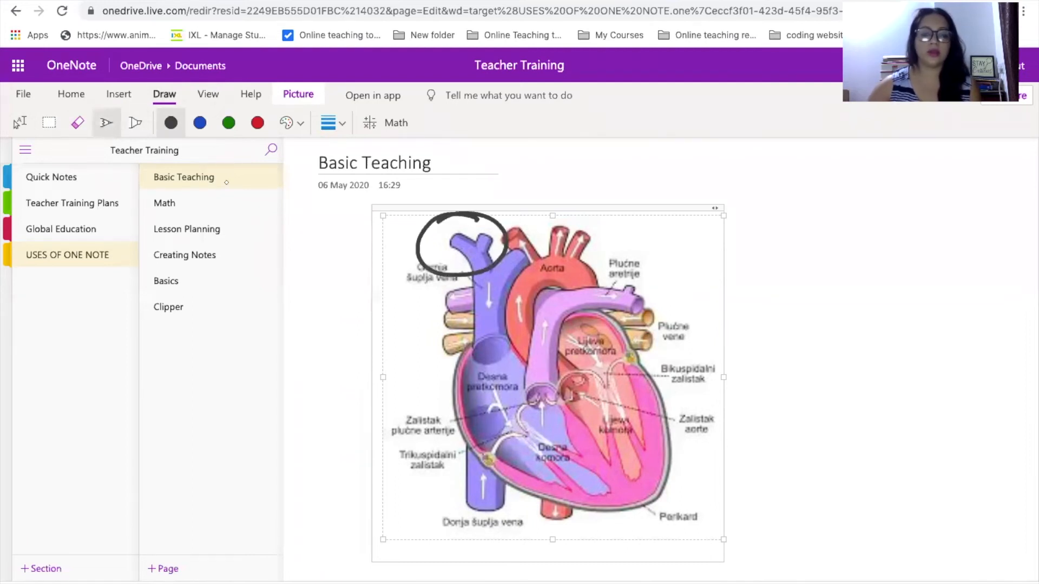
# Step: In bright green ink, draw an arrow from the aorta's branches out past the picture and a horizontal line from the heart's pink wall
pyautogui.click(289, 123)
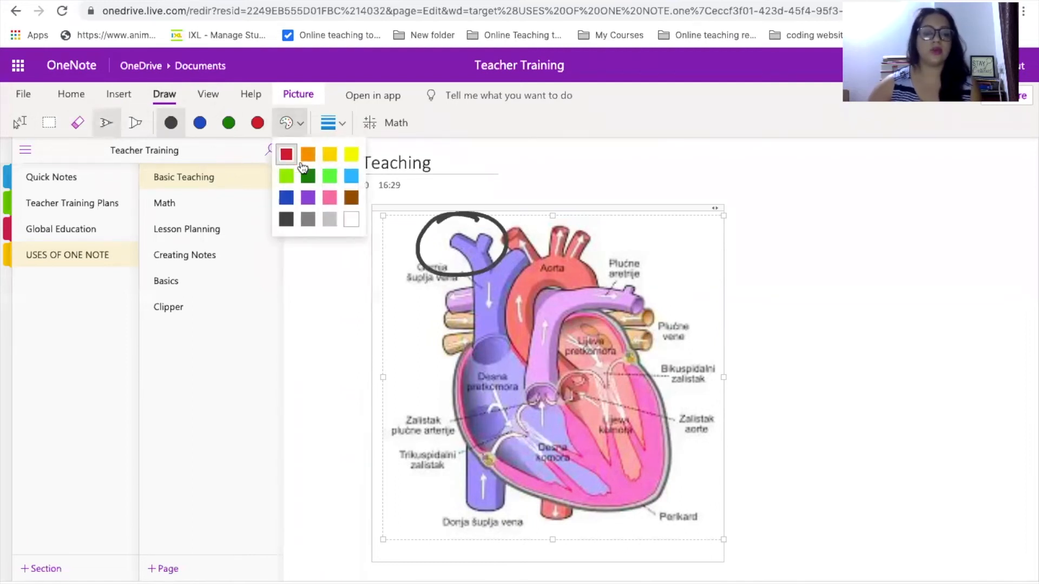
pyautogui.click(348, 174)
pyautogui.moveTo(584, 242)
pyautogui.mouseDown()
pyautogui.moveTo(765, 260)
pyautogui.moveTo(754, 279)
pyautogui.mouseUp()
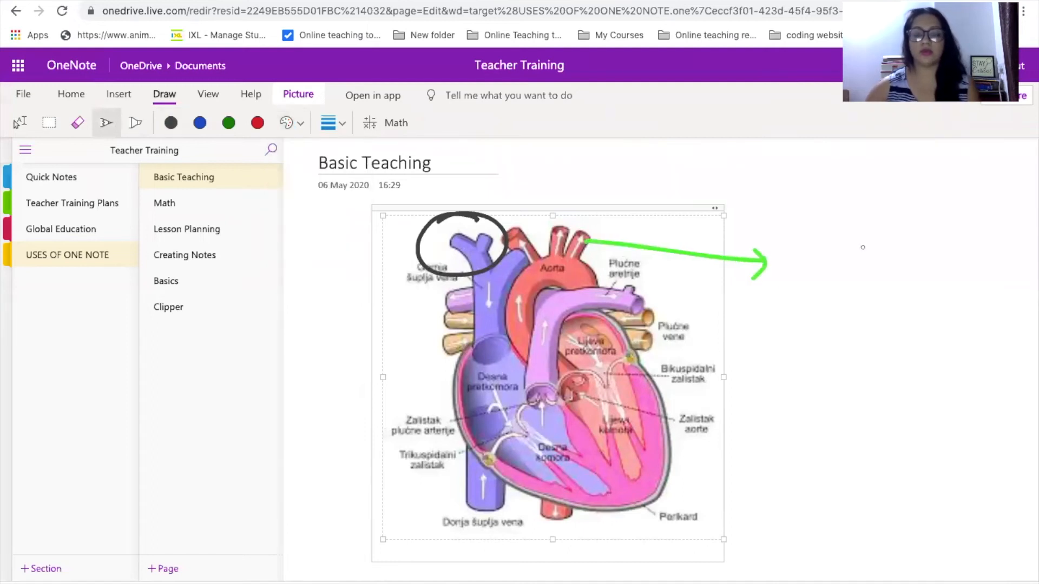
pyautogui.moveTo(647, 401); pyautogui.dragTo(766, 396)
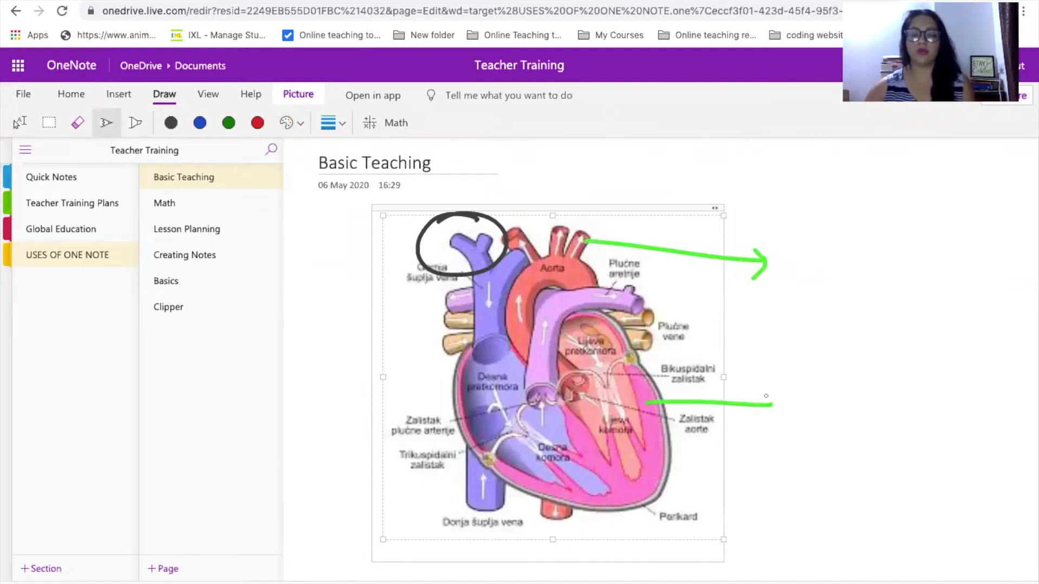
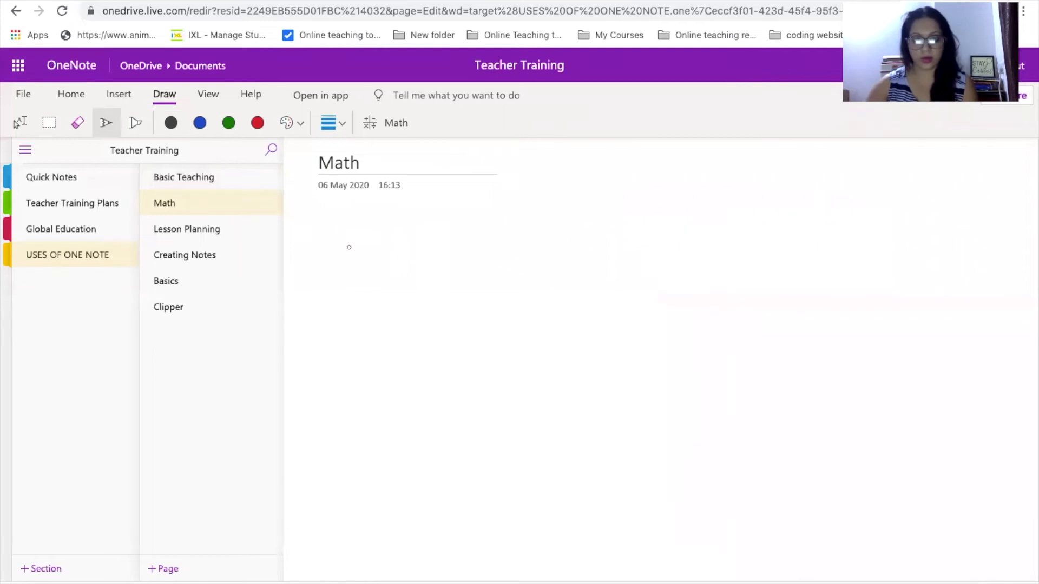
pyautogui.moveTo(350, 235); pyautogui.dragTo(346, 258)
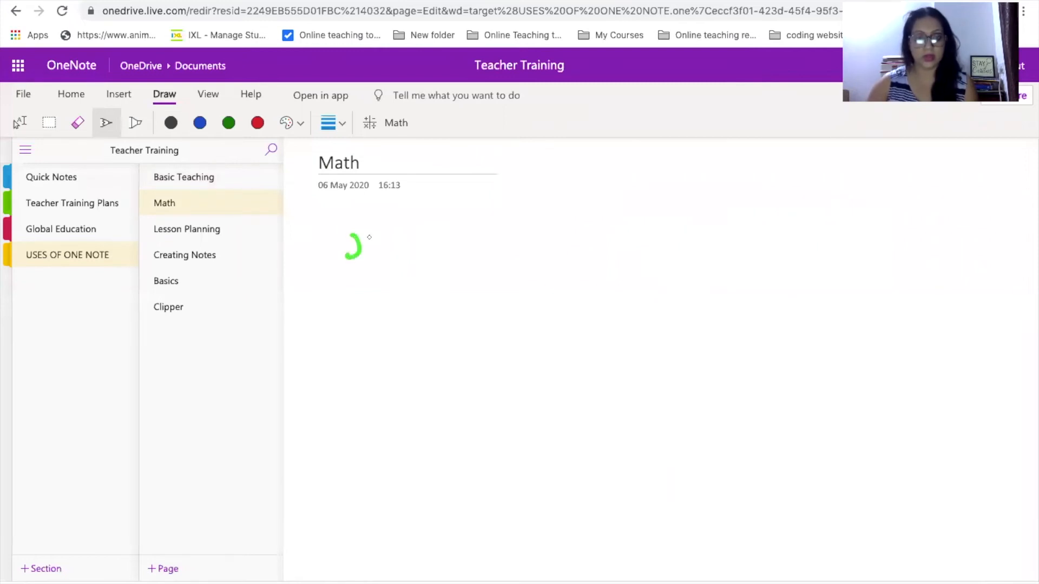
pyautogui.click(258, 123)
pyautogui.click(78, 123)
pyautogui.click(368, 247)
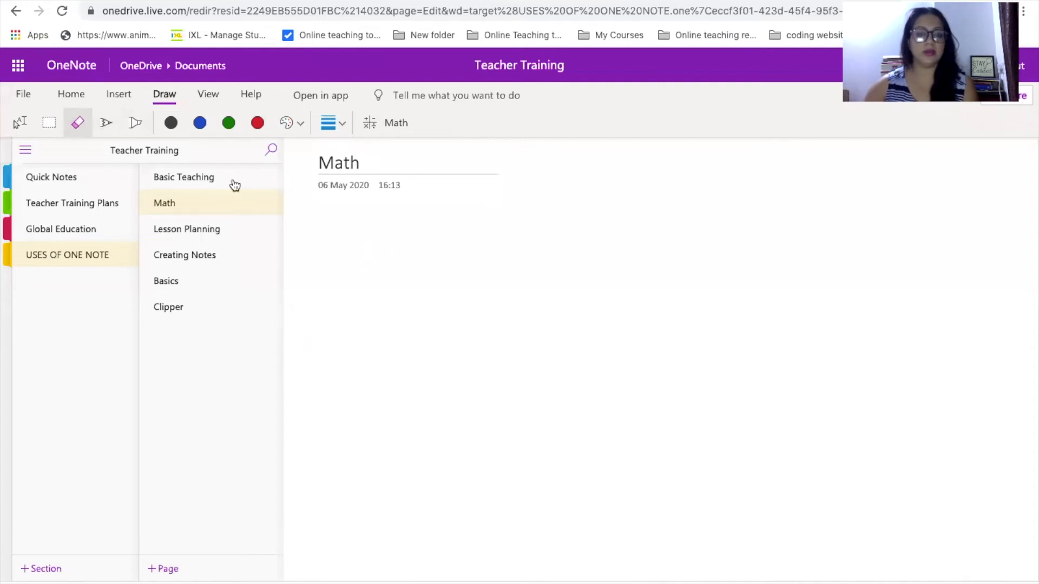
# Step: Handwrite the equation x/5 + x/6 = ? in red ink below the Math page title
pyautogui.click(263, 125)
pyautogui.moveTo(333, 246)
pyautogui.mouseDown()
pyautogui.moveTo(330, 272)
pyautogui.moveTo(387, 279)
pyautogui.moveTo(324, 317)
pyautogui.mouseUp()
pyautogui.moveTo(404, 279); pyautogui.dragTo(431, 273)
pyautogui.moveTo(417, 266); pyautogui.dragTo(416, 292)
pyautogui.moveTo(461, 254)
pyautogui.mouseDown()
pyautogui.moveTo(478, 274)
pyautogui.moveTo(500, 276)
pyautogui.mouseUp()
pyautogui.moveTo(443, 283); pyautogui.dragTo(476, 282)
pyautogui.moveTo(493, 288)
pyautogui.mouseDown()
pyautogui.moveTo(486, 312)
pyautogui.moveTo(483, 301)
pyautogui.mouseUp()
pyautogui.moveTo(541, 269); pyautogui.dragTo(561, 272)
pyautogui.moveTo(604, 235); pyautogui.dragTo(611, 255)
pyautogui.click(611, 265)
pyautogui.click(610, 276)
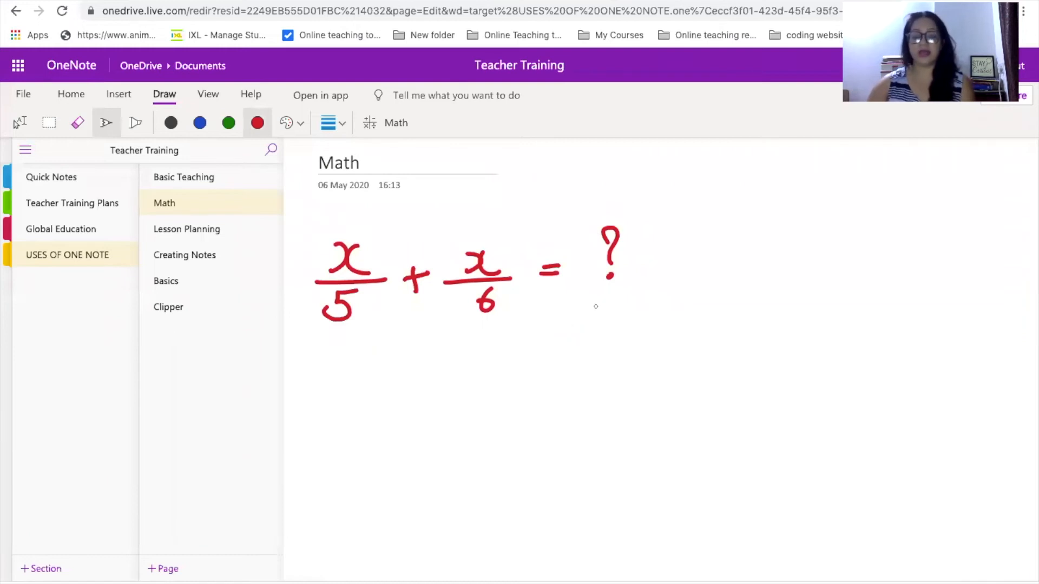
# Step: Convert the whole handwritten equation to typed math with Ink to Math and widen its container
pyautogui.click(49, 122)
pyautogui.moveTo(312, 215)
pyautogui.mouseDown()
pyautogui.moveTo(343, 271)
pyautogui.moveTo(673, 364)
pyautogui.moveTo(694, 360)
pyautogui.mouseUp()
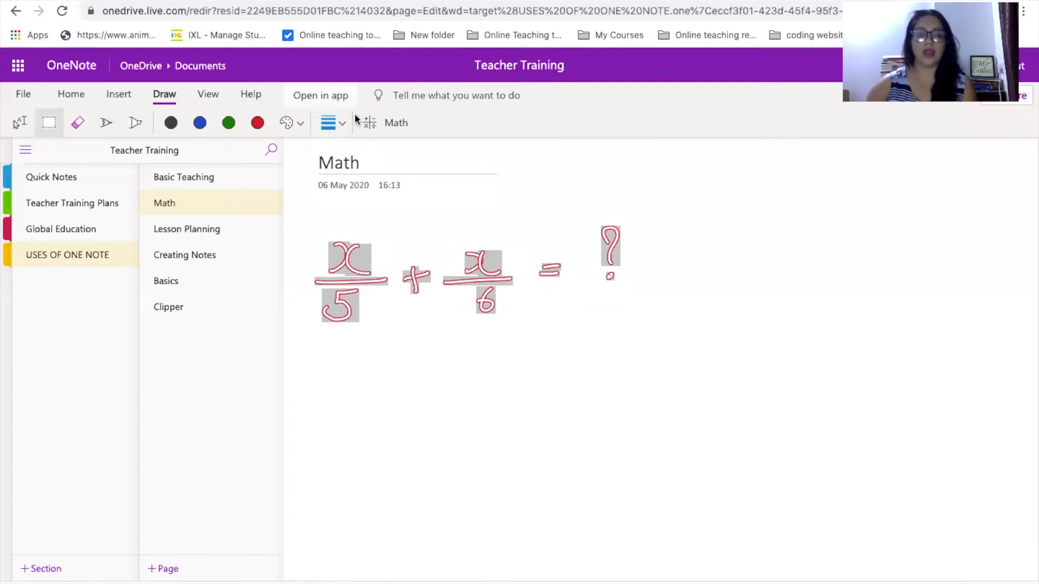
pyautogui.click(384, 122)
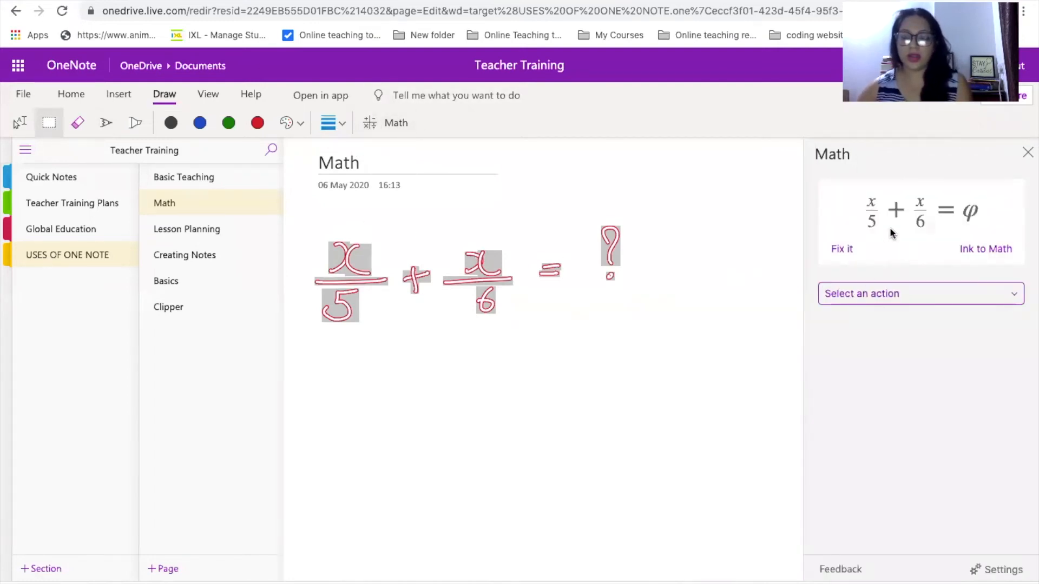
pyautogui.click(979, 248)
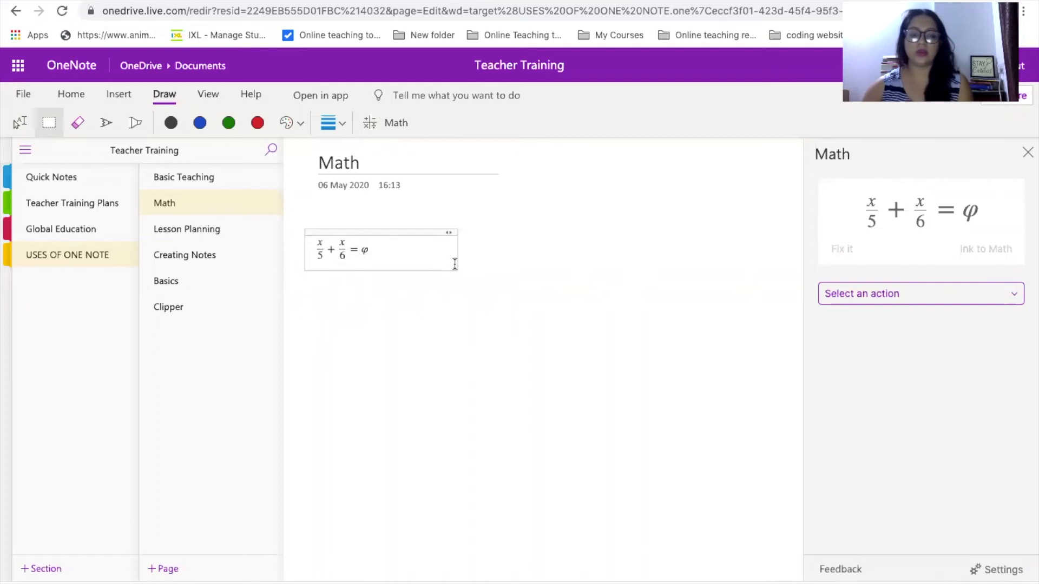
pyautogui.click(459, 265)
pyautogui.moveTo(457, 235); pyautogui.dragTo(531, 298)
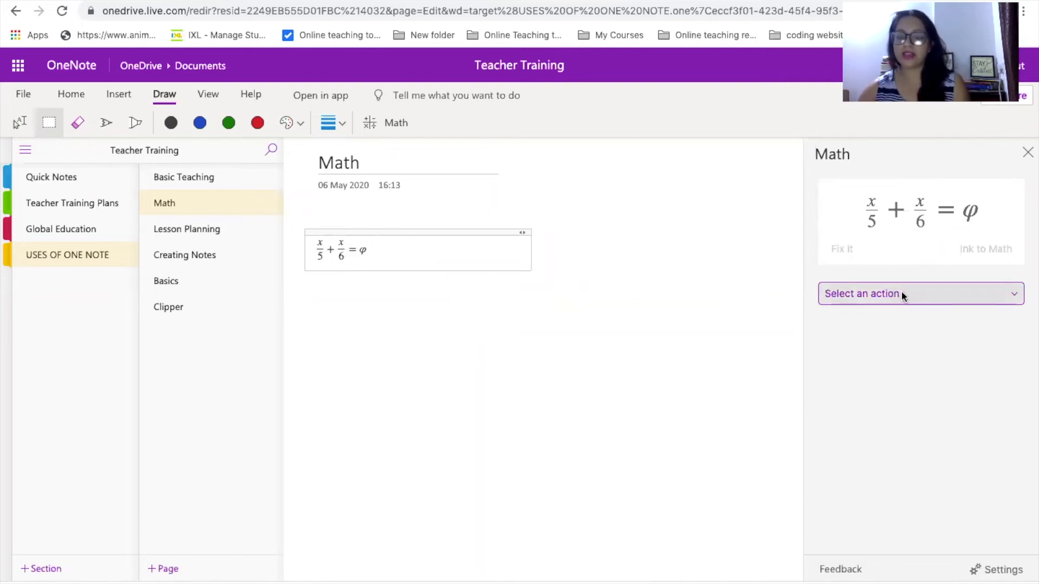
# Step: Solve the equation for φ and place the solution on the page beside the typed equation
pyautogui.click(888, 294)
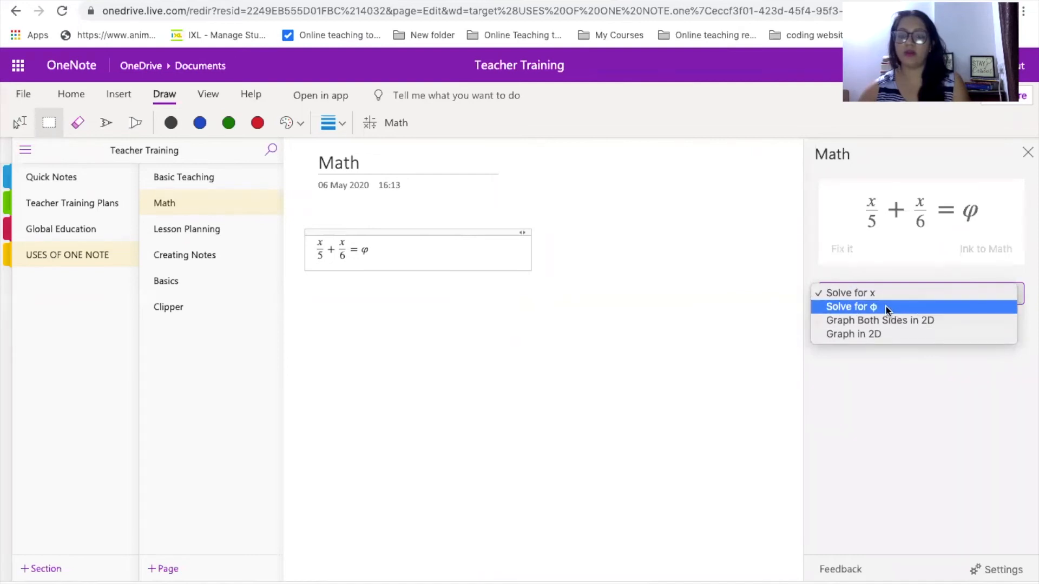
pyautogui.click(885, 306)
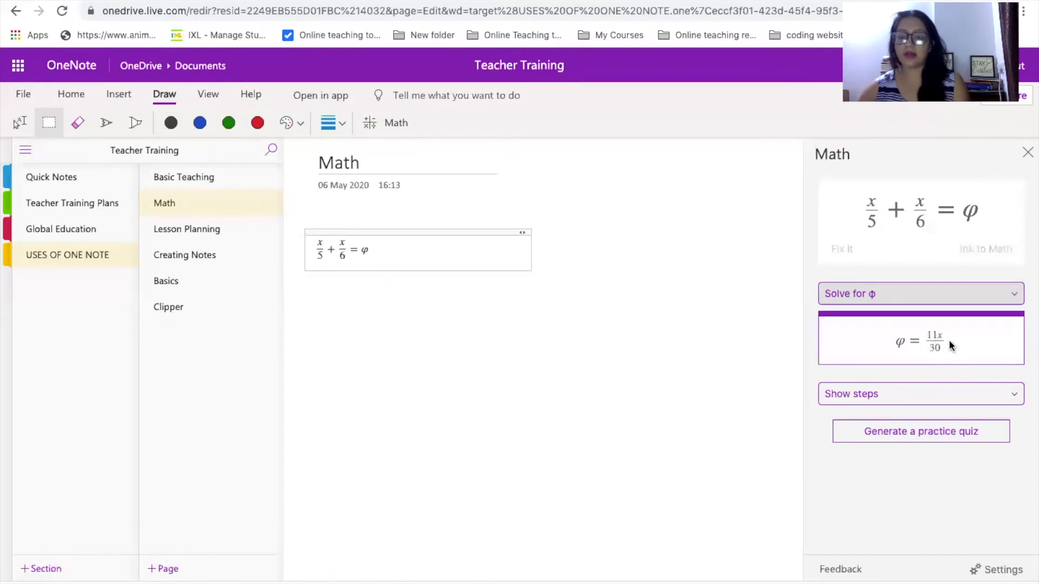
pyautogui.moveTo(812, 339); pyautogui.dragTo(511, 243)
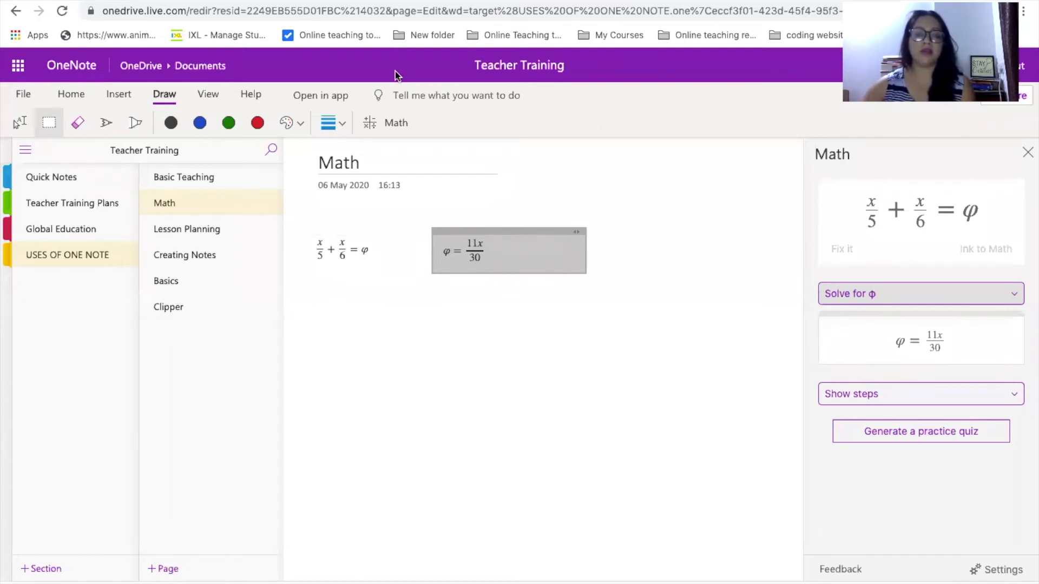
# Step: Show the solution steps and place them on the page to the right of the φ solution
pyautogui.click(884, 395)
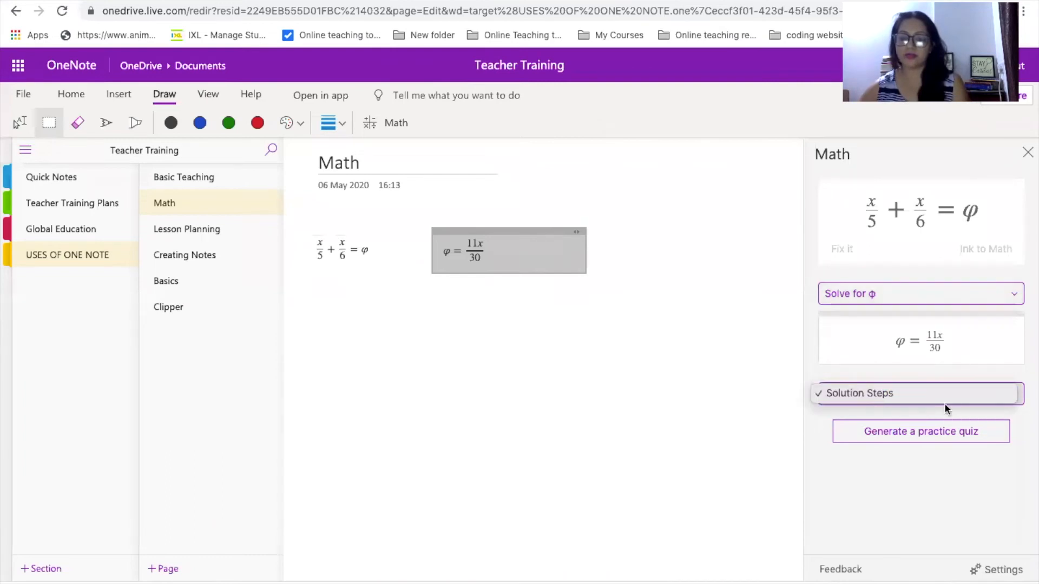
pyautogui.click(1004, 395)
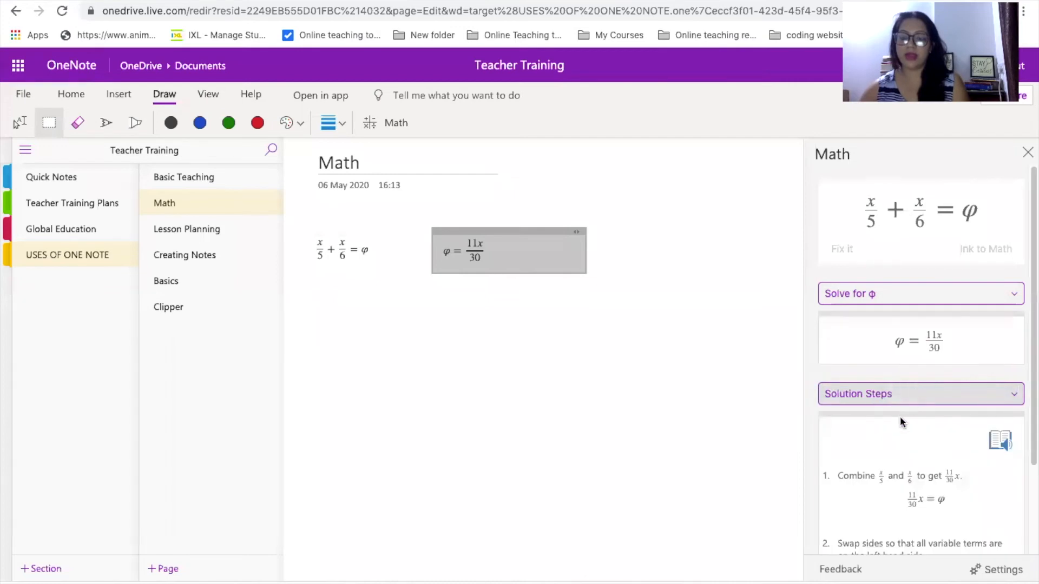
pyautogui.moveTo(876, 426); pyautogui.dragTo(492, 357)
pyautogui.moveTo(625, 362); pyautogui.dragTo(657, 216)
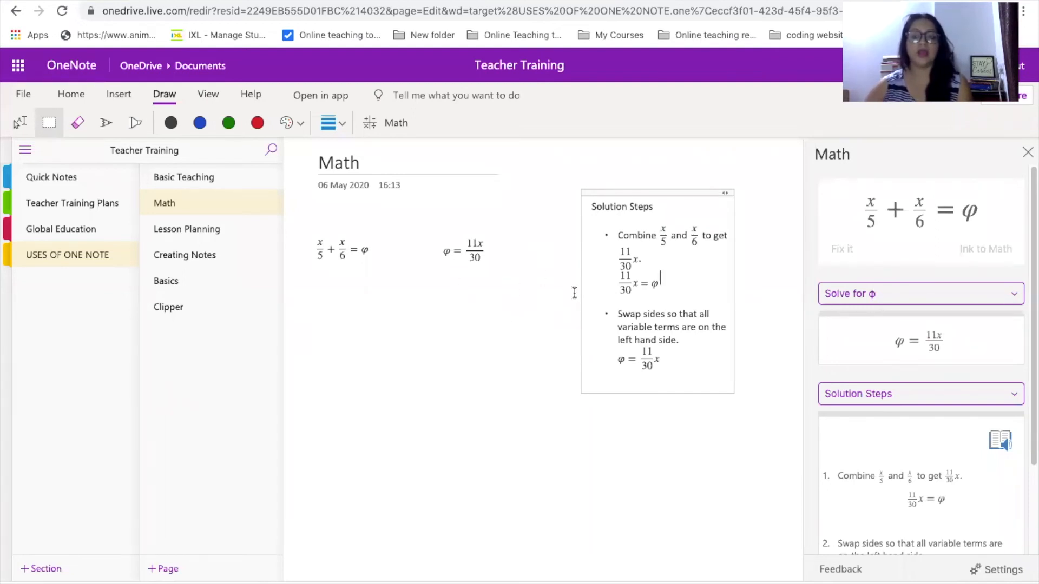
# Step: Graph both sides of the equation in 2D
pyautogui.click(998, 294)
pyautogui.click(970, 293)
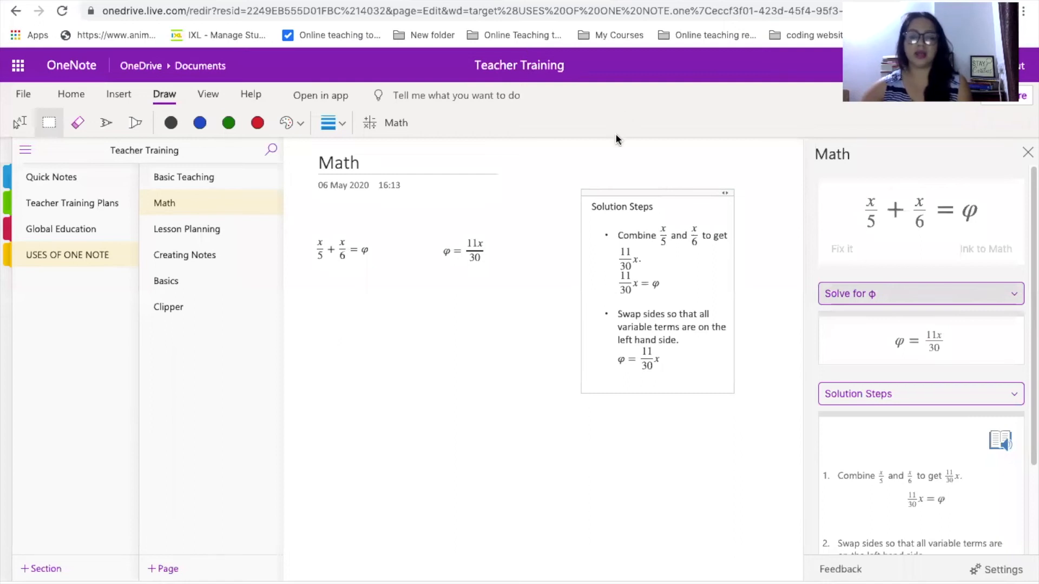
pyautogui.click(931, 295)
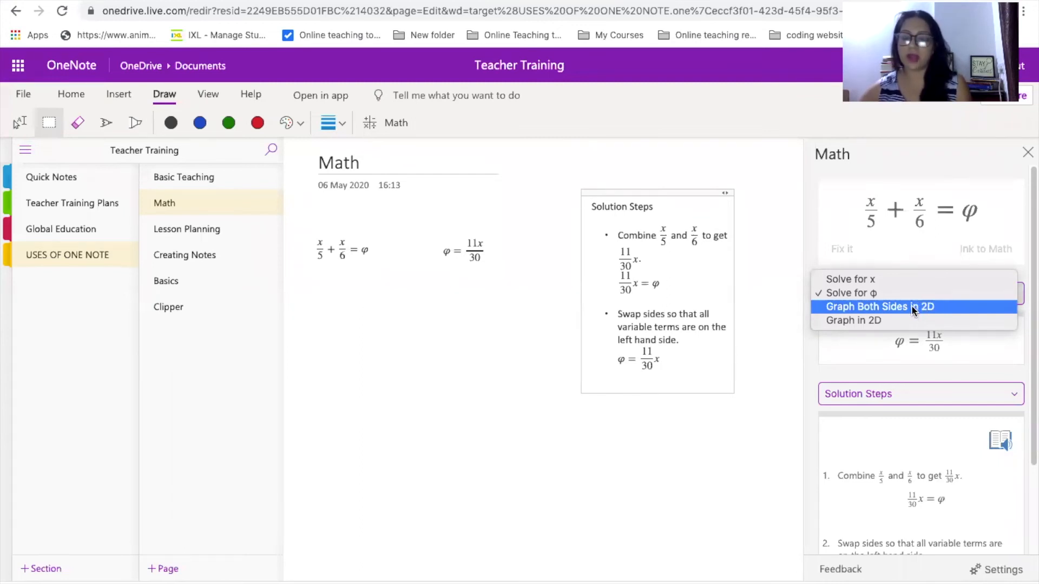
pyautogui.click(910, 306)
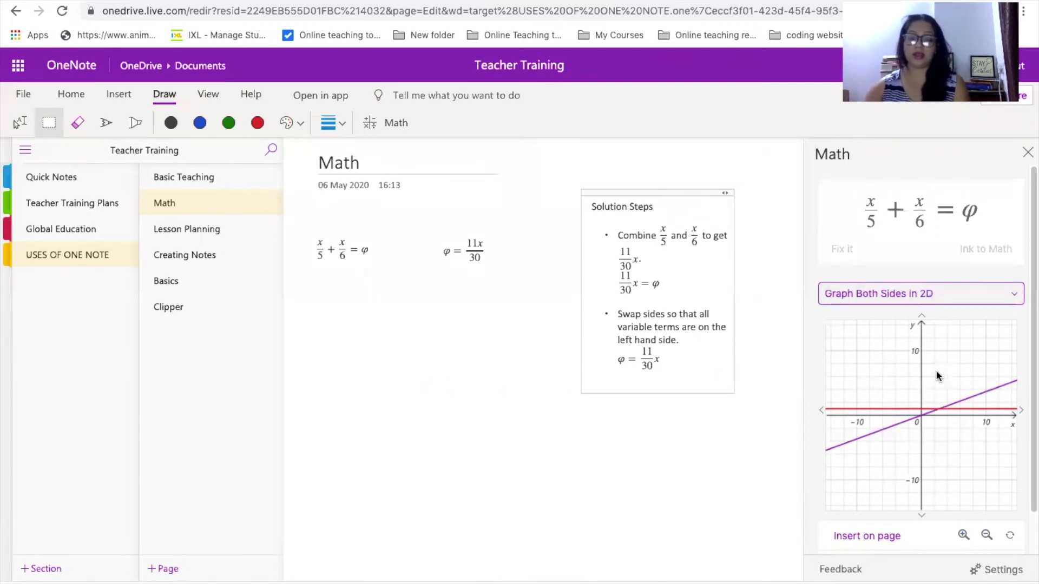
# Step: Insert the graph of both sides on the page, and insert the equation's Graph in 2D result as well
pyautogui.click(848, 537)
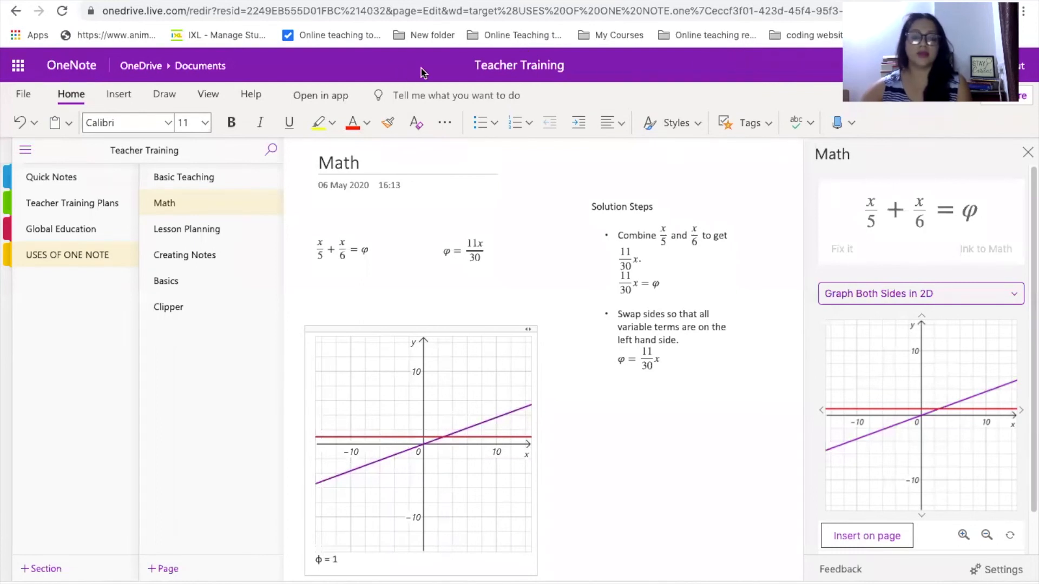
pyautogui.click(885, 294)
pyautogui.click(875, 306)
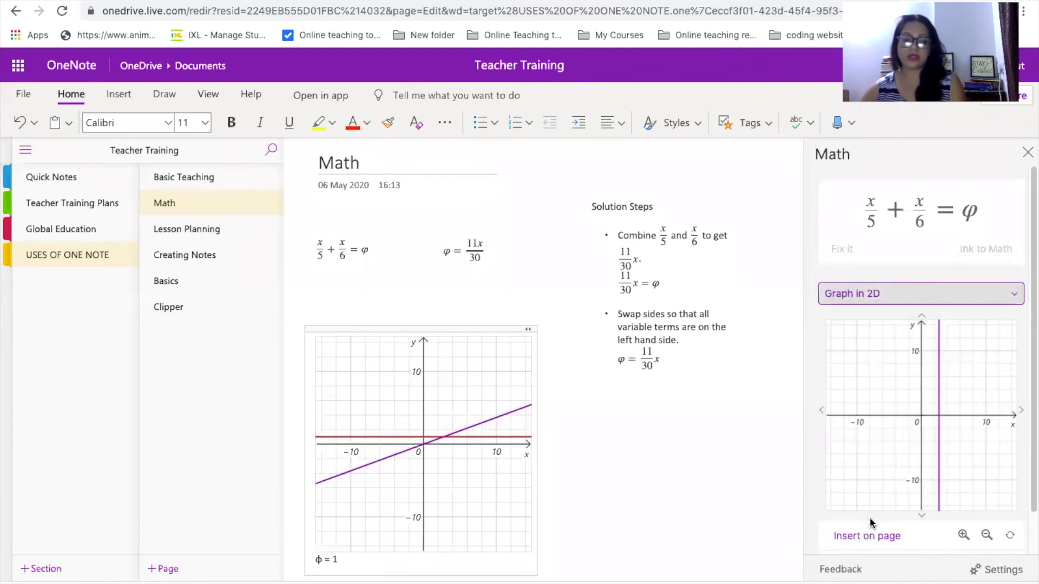
pyautogui.click(889, 298)
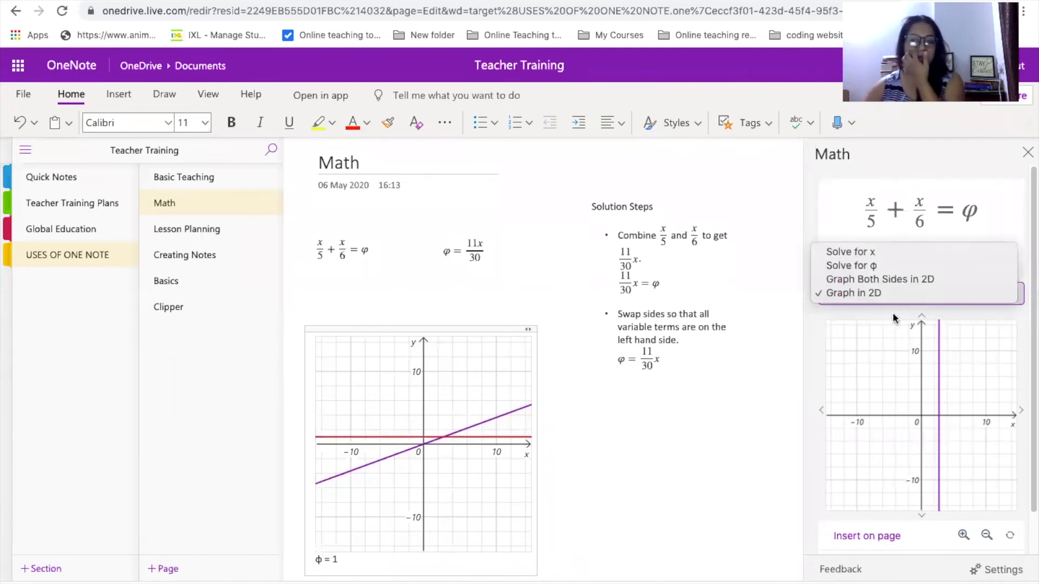
pyautogui.click(865, 536)
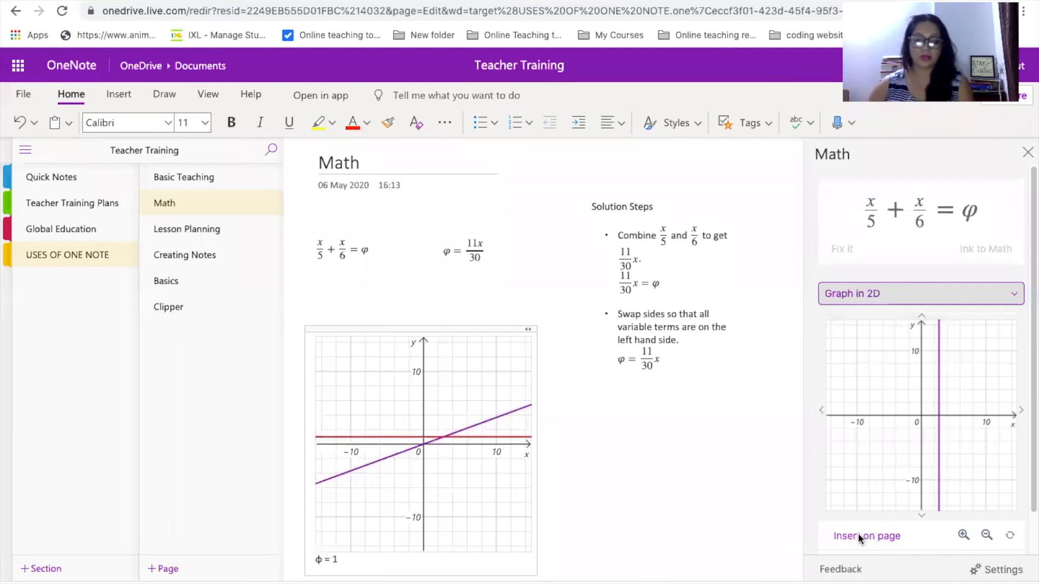
pyautogui.click(852, 534)
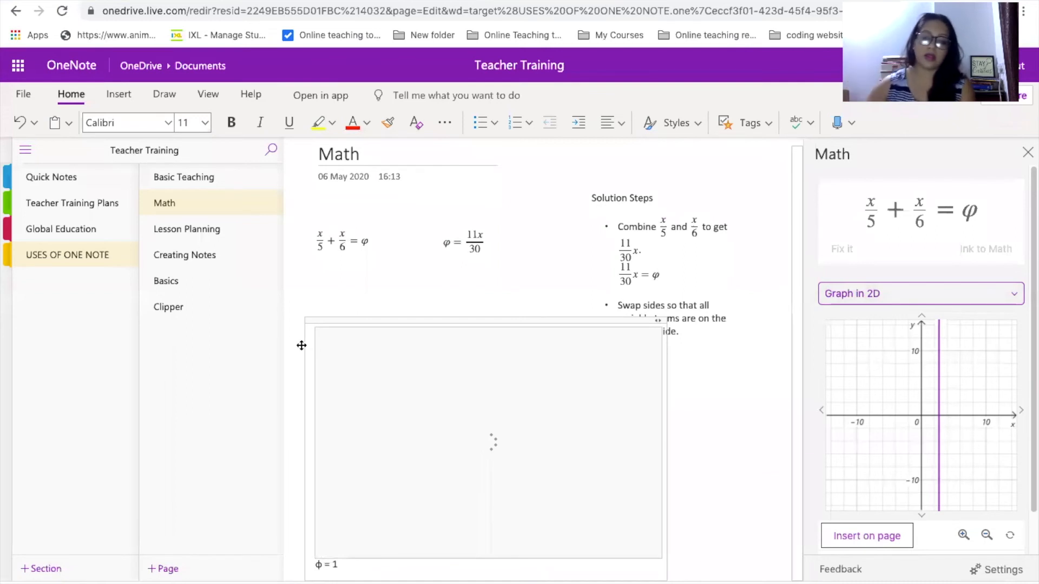
# Step: Move the 2D graph with the vertical line into the Solution Steps note, above its final φ equation
pyautogui.moveTo(705, 397); pyautogui.dragTo(714, 367)
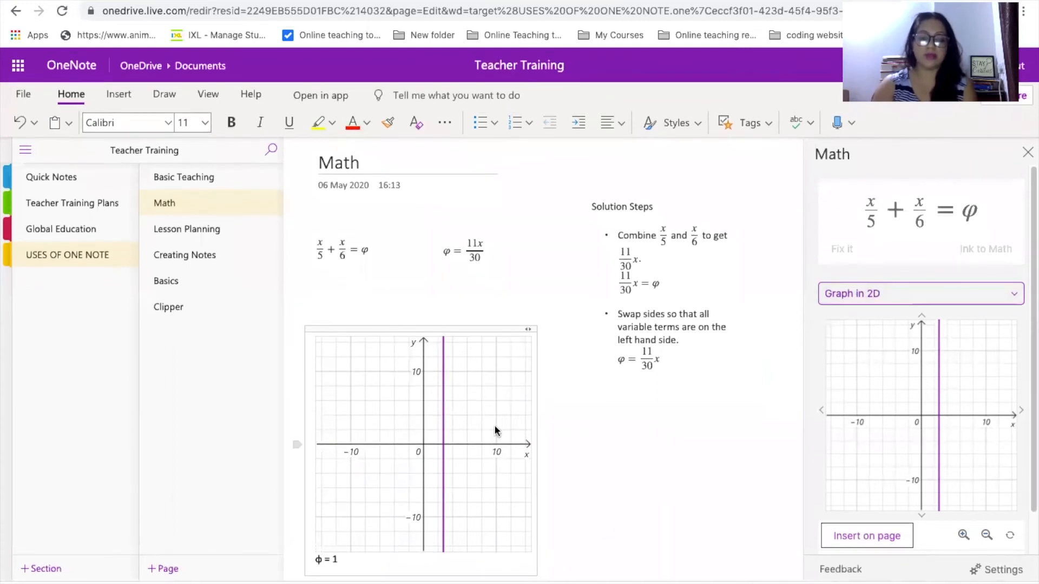
pyautogui.click(395, 329)
pyautogui.moveTo(396, 333); pyautogui.dragTo(575, 366)
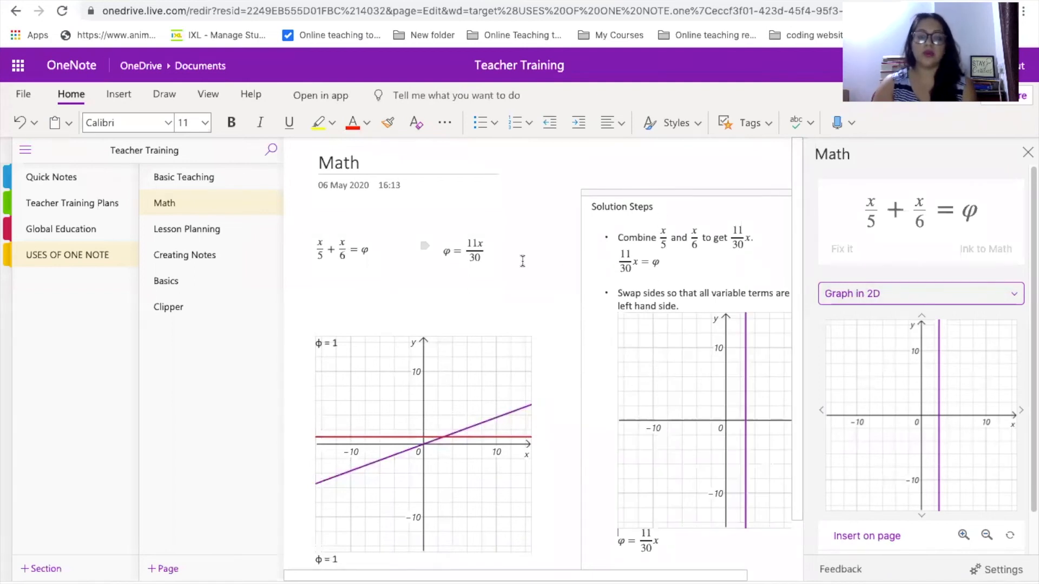
pyautogui.scroll(-1, 547, 261)
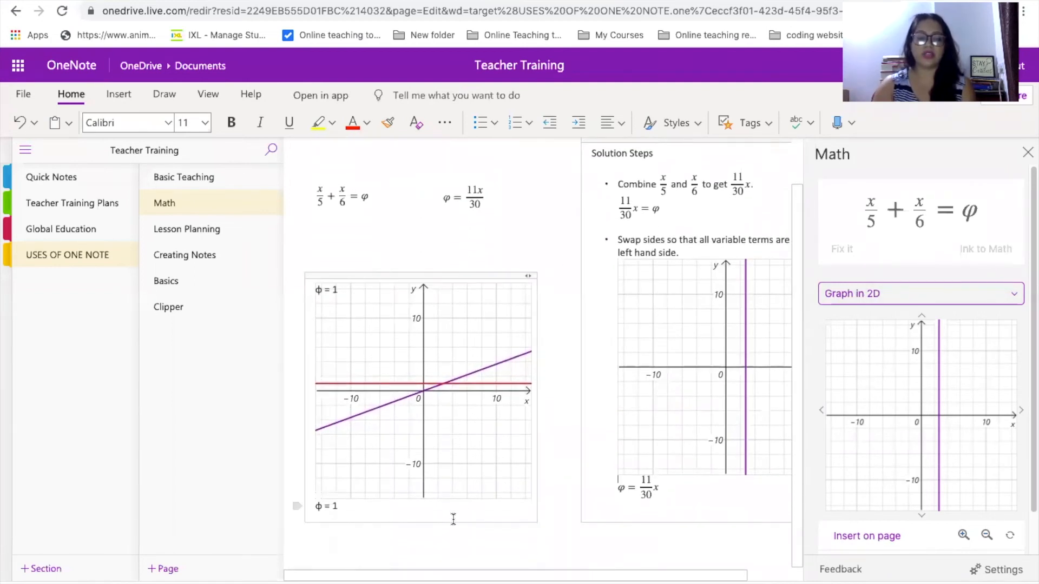
pyautogui.click(439, 543)
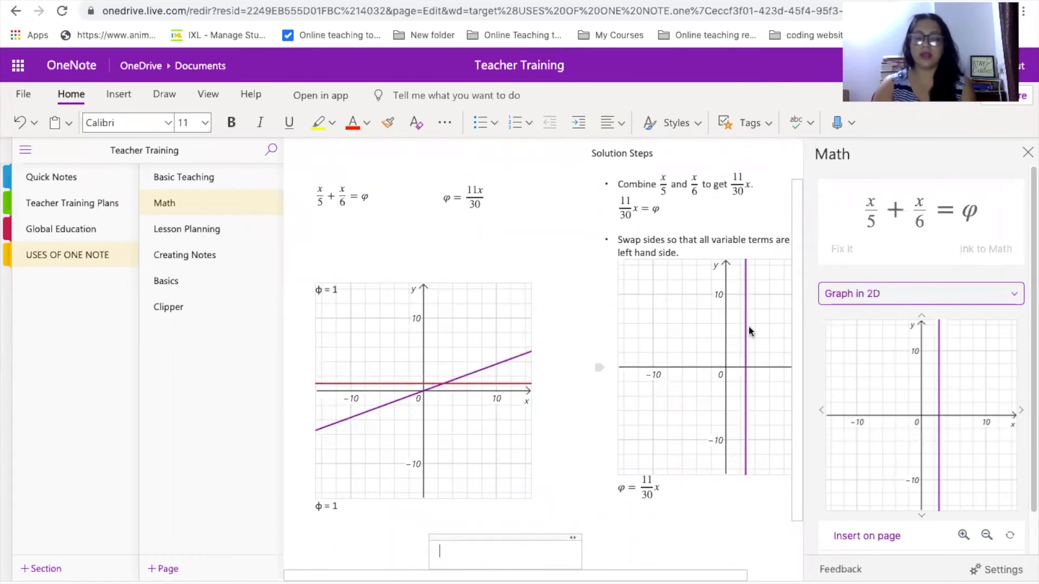
# Step: Zoom the 2D graph preview in and out once and close the Math assistant
pyautogui.click(963, 536)
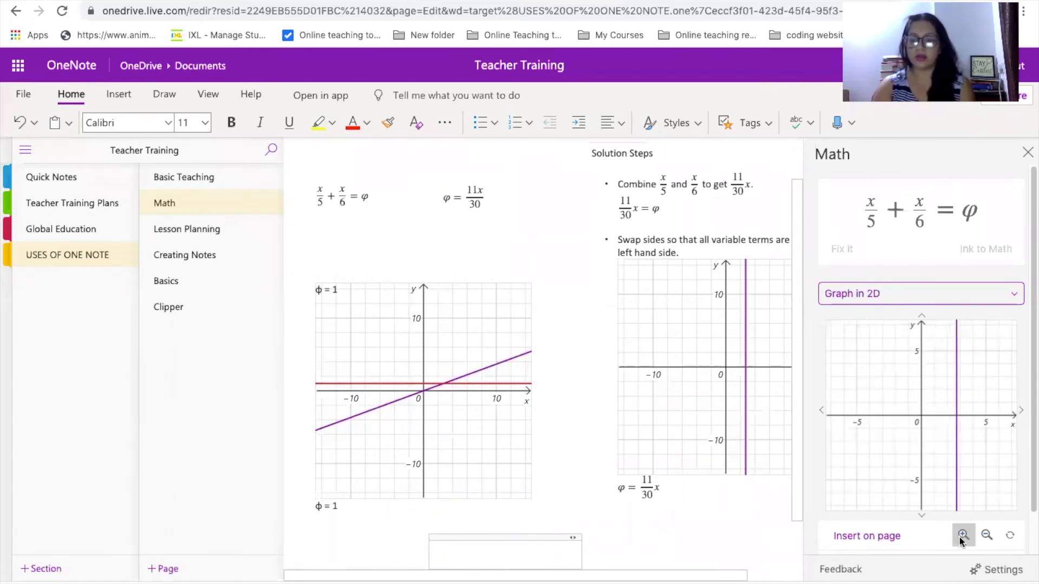
pyautogui.click(987, 536)
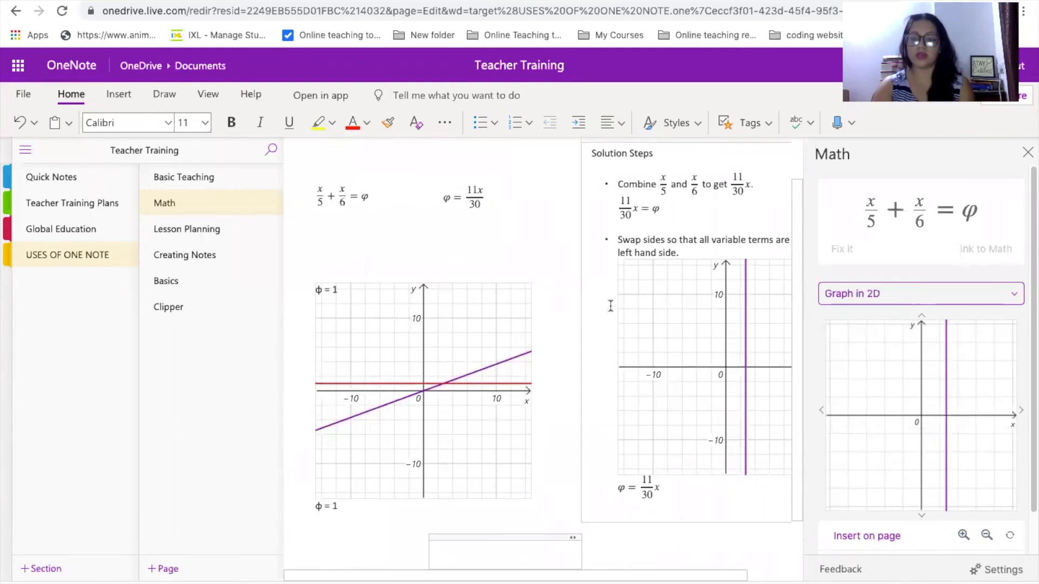
pyautogui.scroll(1, 609, 302)
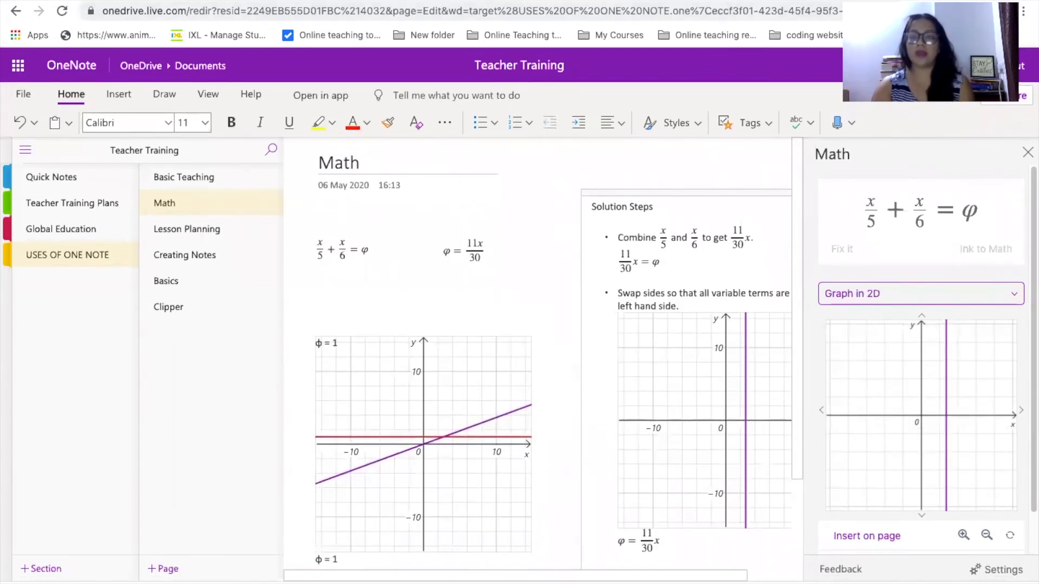
pyautogui.moveTo(848, 1)
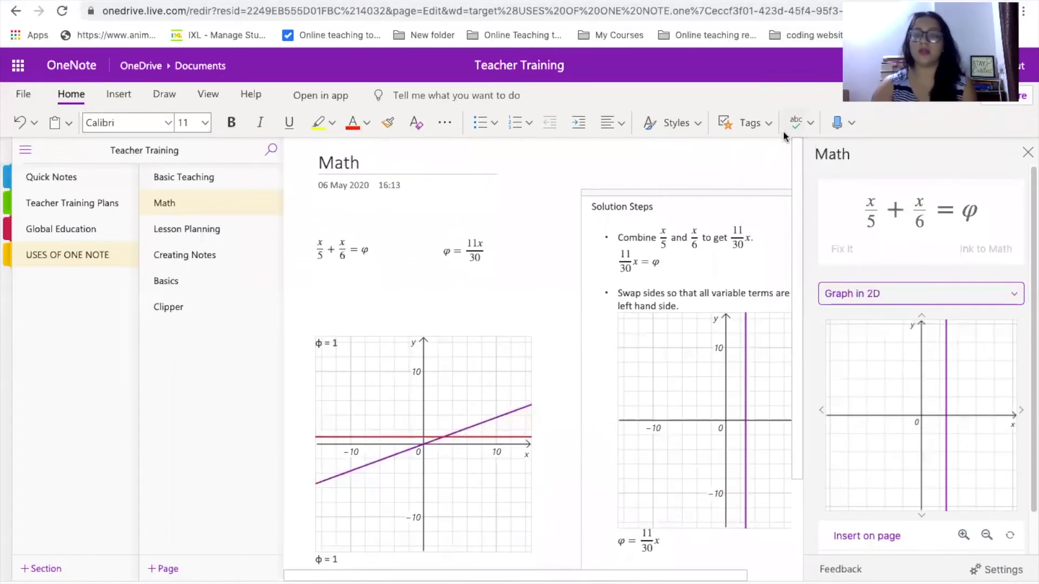
pyautogui.click(1027, 153)
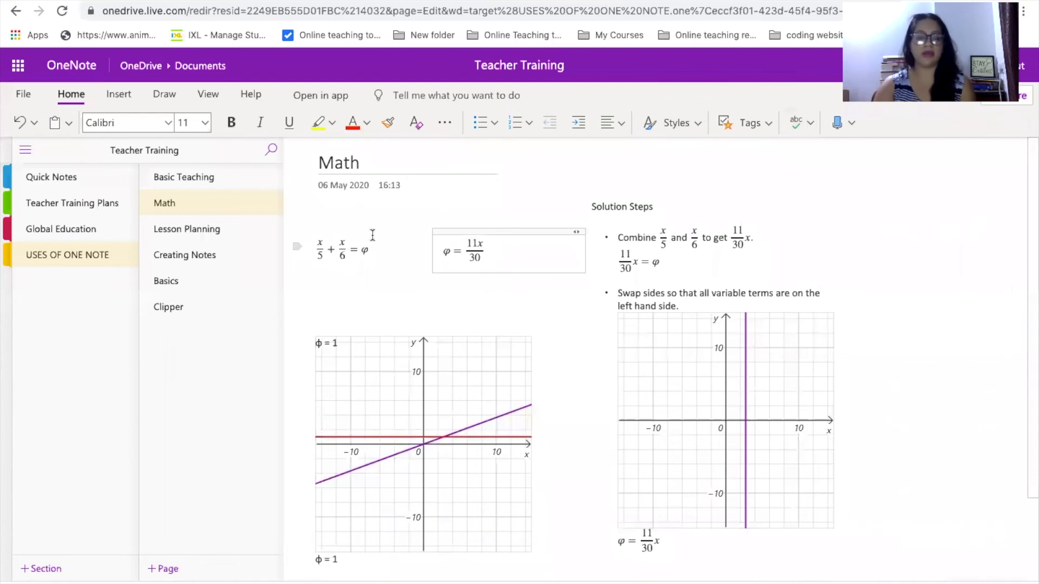
# Step: Open the Lesson Planning page and briefly show the list of notebooks
pyautogui.click(230, 233)
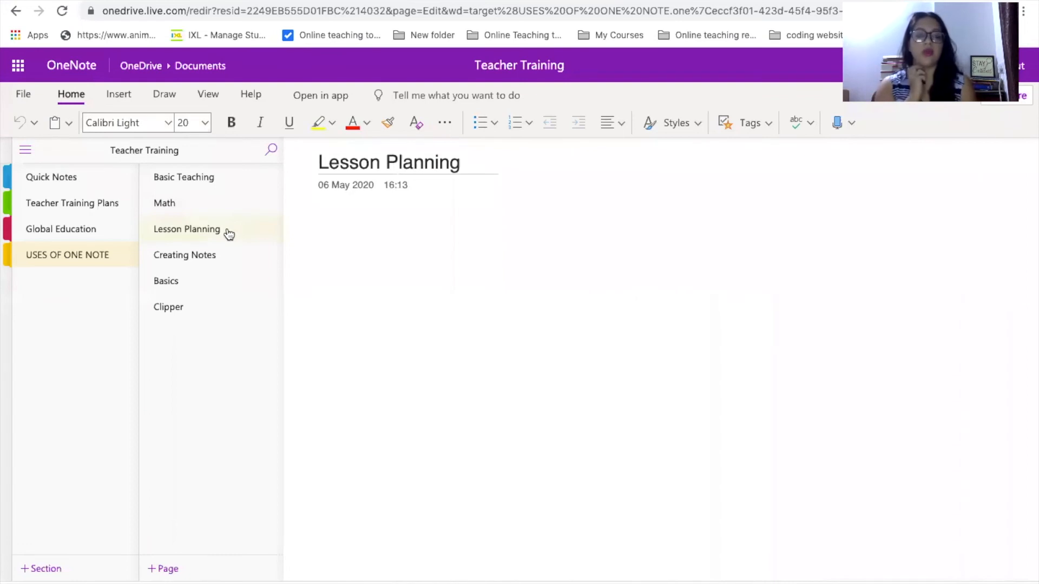
pyautogui.click(31, 154)
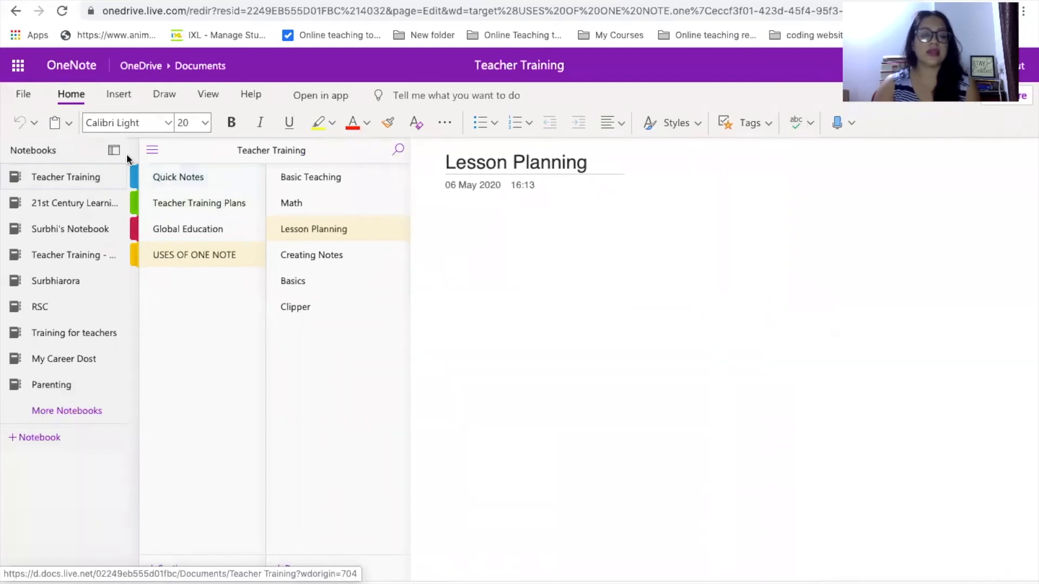
pyautogui.click(152, 150)
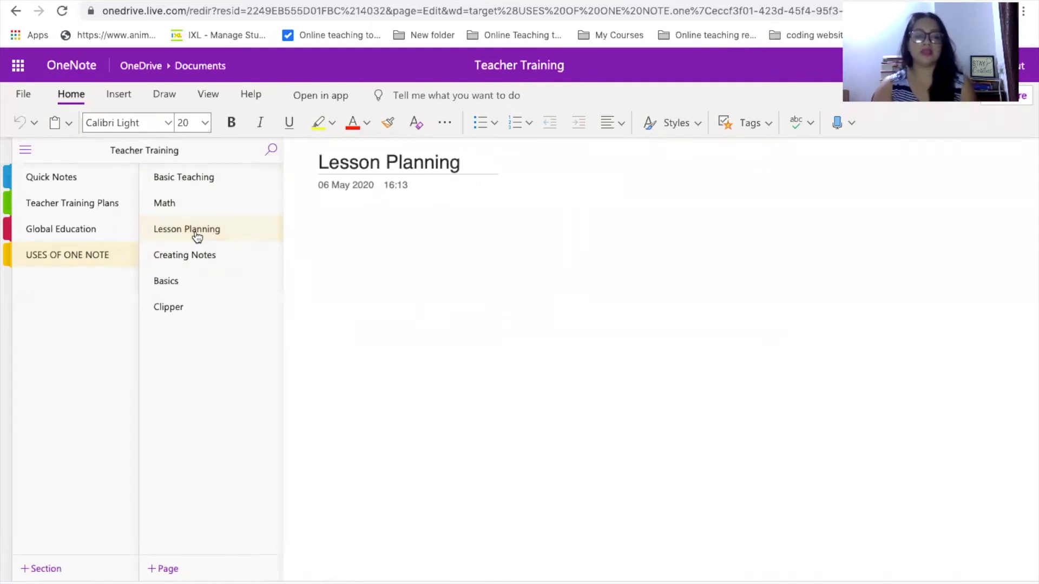
# Step: Add a new page titled "One Note" below Lesson Planning in the USES OF ONE NOTE section
pyautogui.click(174, 572)
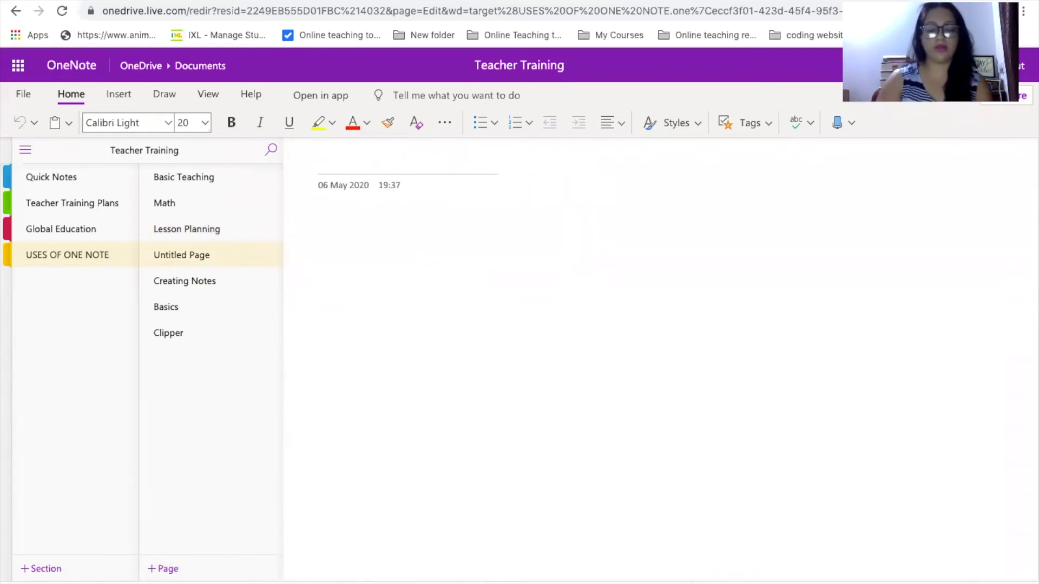
pyautogui.write('One Note')
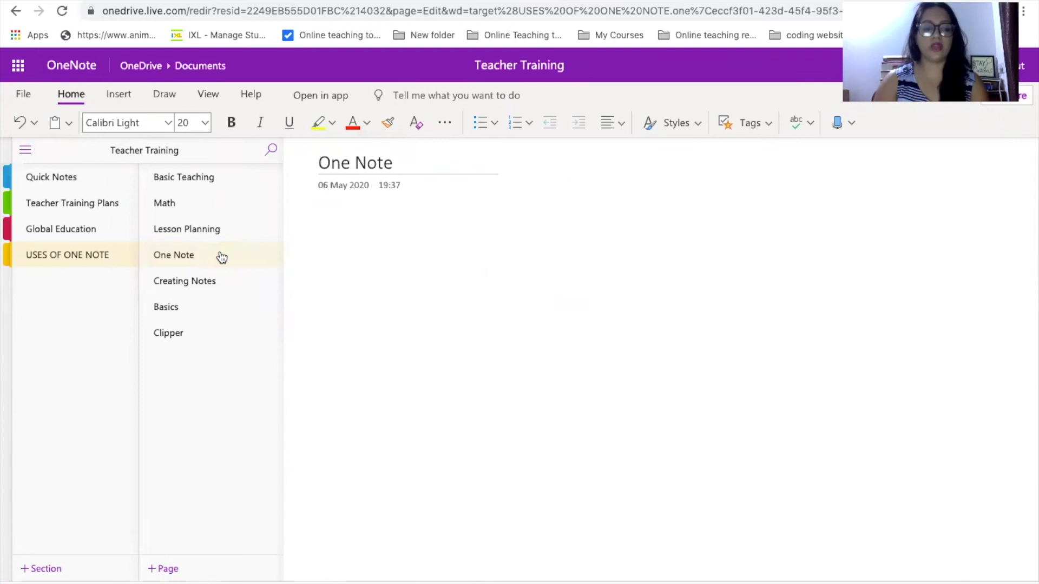
pyautogui.moveTo(222, 257); pyautogui.dragTo(212, 359)
pyautogui.moveTo(205, 286); pyautogui.dragTo(220, 366)
pyautogui.moveTo(204, 249)
pyautogui.mouseDown()
pyautogui.moveTo(209, 211)
pyautogui.moveTo(214, 264)
pyautogui.mouseUp()
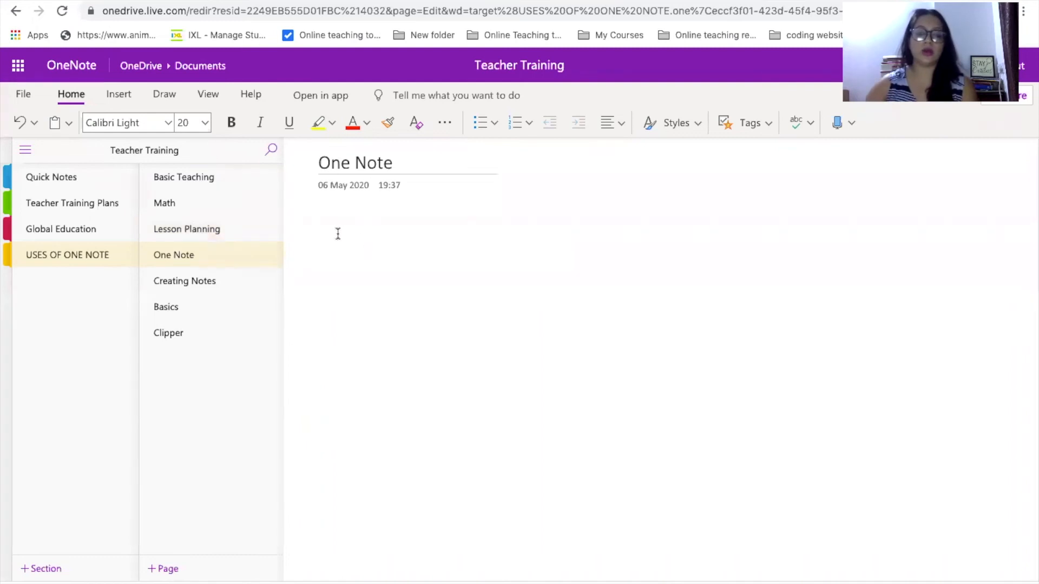
# Step: Handwrite the heading "Notebook - Annual Syllabus" in red ink below the page title and underline the end of "Syllabus"
pyautogui.click(171, 95)
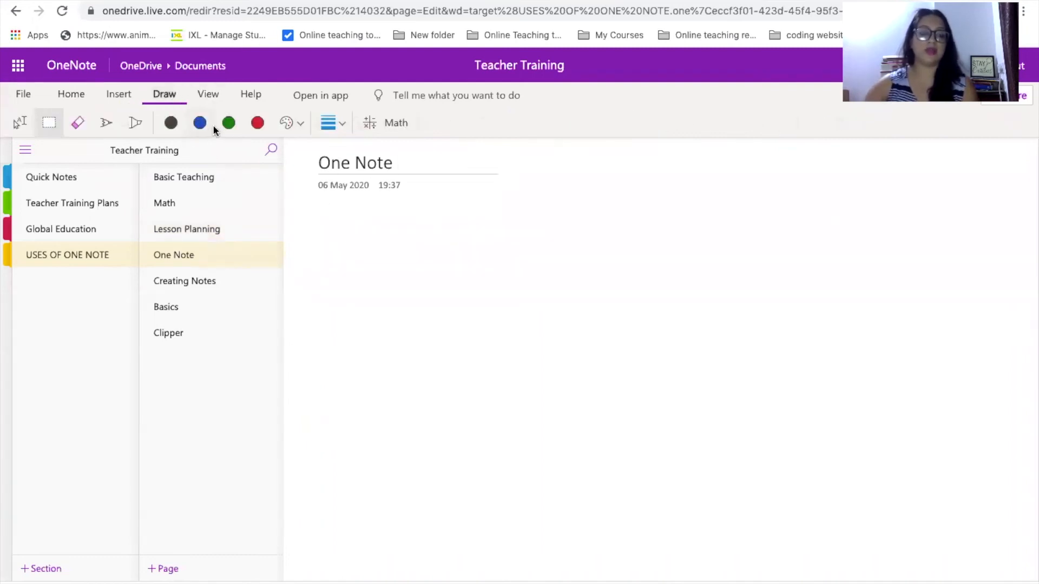
pyautogui.click(258, 123)
pyautogui.moveTo(359, 242)
pyautogui.mouseDown()
pyautogui.moveTo(431, 261)
pyautogui.moveTo(483, 254)
pyautogui.moveTo(533, 265)
pyautogui.moveTo(581, 229)
pyautogui.moveTo(607, 255)
pyautogui.moveTo(666, 250)
pyautogui.moveTo(685, 265)
pyautogui.moveTo(706, 260)
pyautogui.moveTo(739, 273)
pyautogui.moveTo(834, 252)
pyautogui.mouseUp()
pyautogui.moveTo(774, 272); pyautogui.dragTo(833, 270)
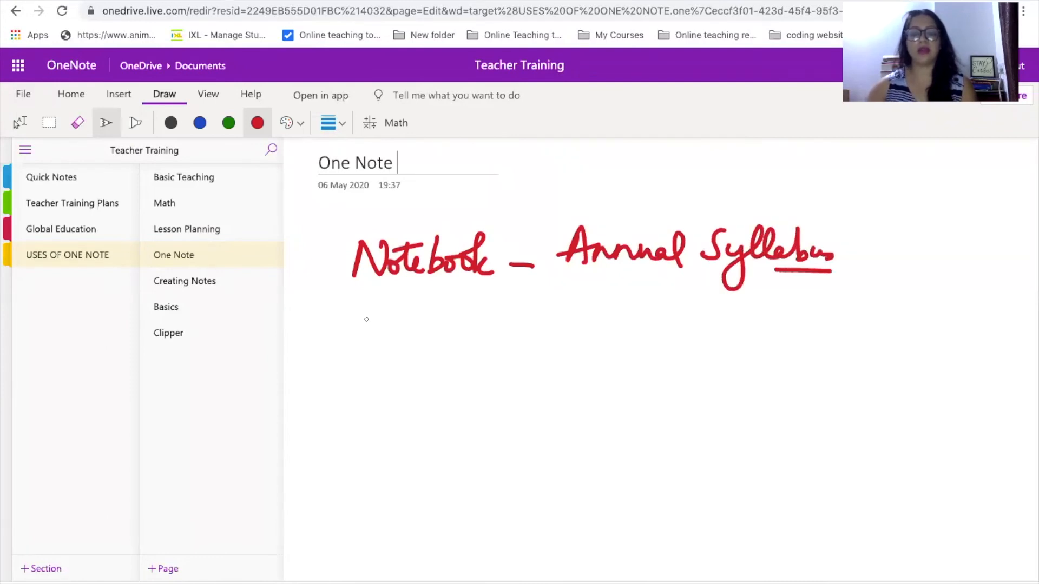
# Step: Handwrite "TITLE" with an underline below the word "Notebook" in red ink
pyautogui.moveTo(360, 329); pyautogui.dragTo(455, 327)
pyautogui.moveTo(391, 313)
pyautogui.mouseDown()
pyautogui.moveTo(411, 328)
pyautogui.moveTo(416, 307)
pyautogui.moveTo(443, 312)
pyautogui.moveTo(431, 328)
pyautogui.mouseUp()
pyautogui.moveTo(447, 306)
pyautogui.mouseDown()
pyautogui.moveTo(464, 327)
pyautogui.moveTo(477, 325)
pyautogui.moveTo(477, 299)
pyautogui.mouseUp()
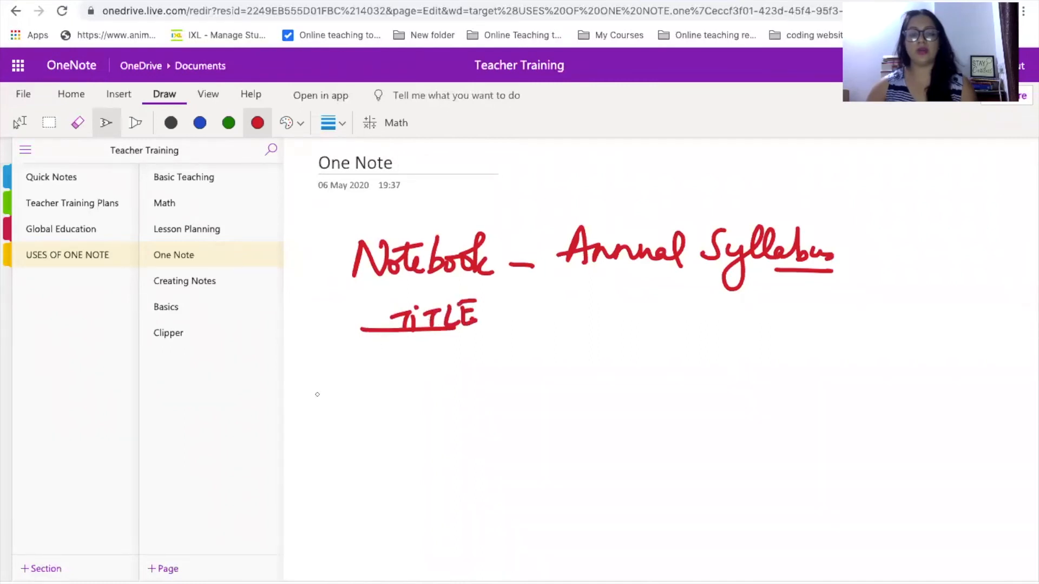
# Step: Handwrite "Key Word" and "Make Sentence" on separate lines below "TITLE" in red ink
pyautogui.moveTo(328, 362); pyautogui.dragTo(325, 394)
pyautogui.moveTo(342, 363)
pyautogui.mouseDown()
pyautogui.moveTo(340, 386)
pyautogui.moveTo(357, 385)
pyautogui.moveTo(357, 413)
pyautogui.mouseUp()
pyautogui.moveTo(381, 363)
pyautogui.mouseDown()
pyautogui.moveTo(392, 388)
pyautogui.moveTo(409, 365)
pyautogui.mouseUp()
pyautogui.moveTo(411, 376)
pyautogui.mouseDown()
pyautogui.moveTo(417, 386)
pyautogui.moveTo(439, 375)
pyautogui.mouseUp()
pyautogui.moveTo(443, 361)
pyautogui.mouseDown()
pyautogui.moveTo(440, 383)
pyautogui.moveTo(459, 383)
pyautogui.mouseUp()
pyautogui.moveTo(451, 380); pyautogui.dragTo(470, 382)
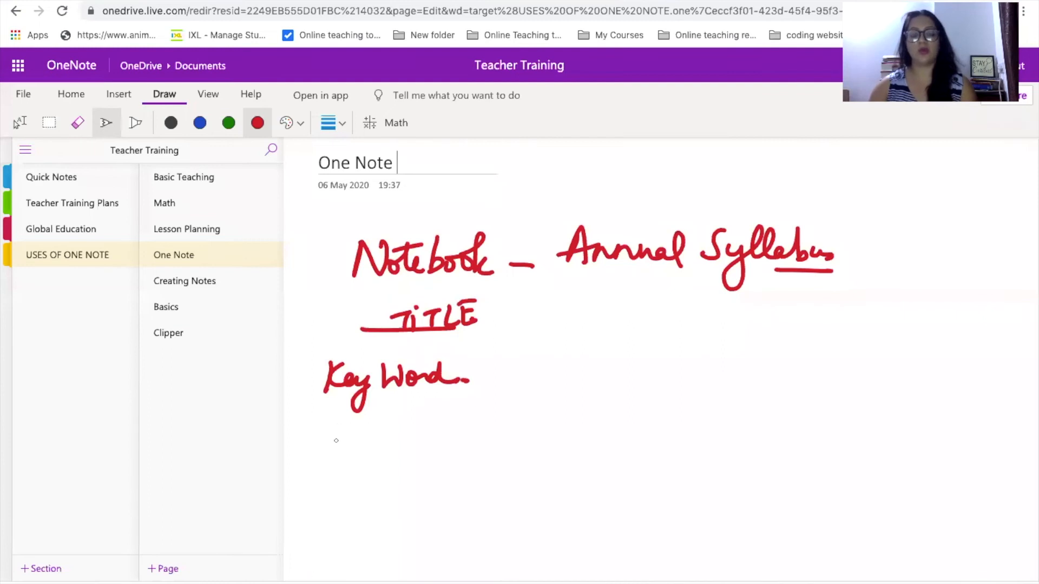
pyautogui.moveTo(336, 432)
pyautogui.mouseDown()
pyautogui.moveTo(331, 459)
pyautogui.moveTo(368, 454)
pyautogui.mouseUp()
pyautogui.moveTo(385, 427)
pyautogui.mouseDown()
pyautogui.moveTo(383, 456)
pyautogui.moveTo(401, 458)
pyautogui.mouseUp()
pyautogui.moveTo(447, 426)
pyautogui.mouseDown()
pyautogui.moveTo(421, 458)
pyautogui.moveTo(529, 452)
pyautogui.moveTo(495, 427)
pyautogui.mouseUp()
# Step: Divide the notes with a vertical line and horizontal rules above and below, and write an underlined "Q./Answ" in the second column
pyautogui.moveTo(588, 311); pyautogui.dragTo(589, 488)
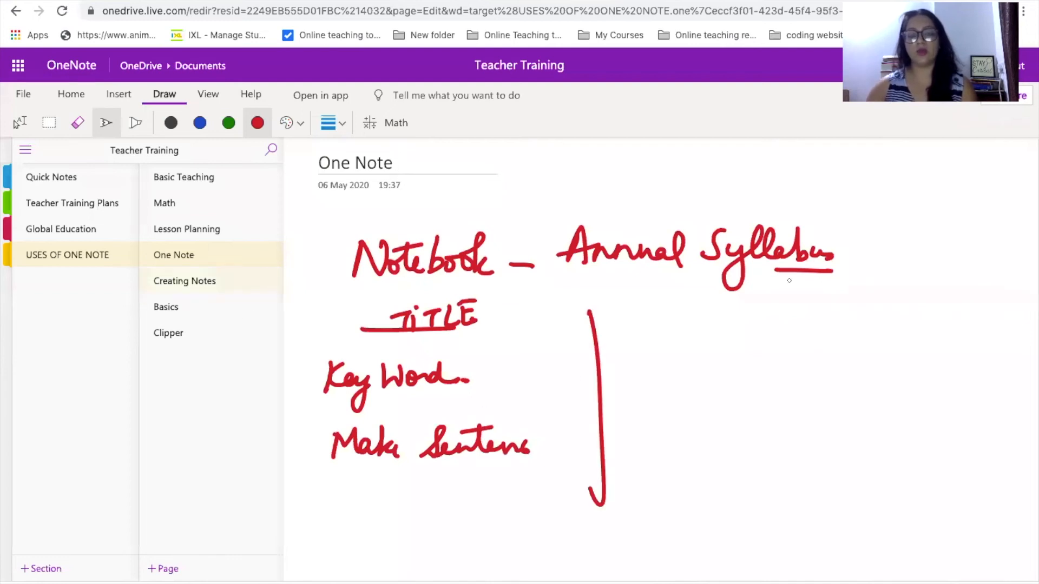
pyautogui.moveTo(344, 296); pyautogui.dragTo(867, 287)
pyautogui.moveTo(305, 504); pyautogui.dragTo(750, 491)
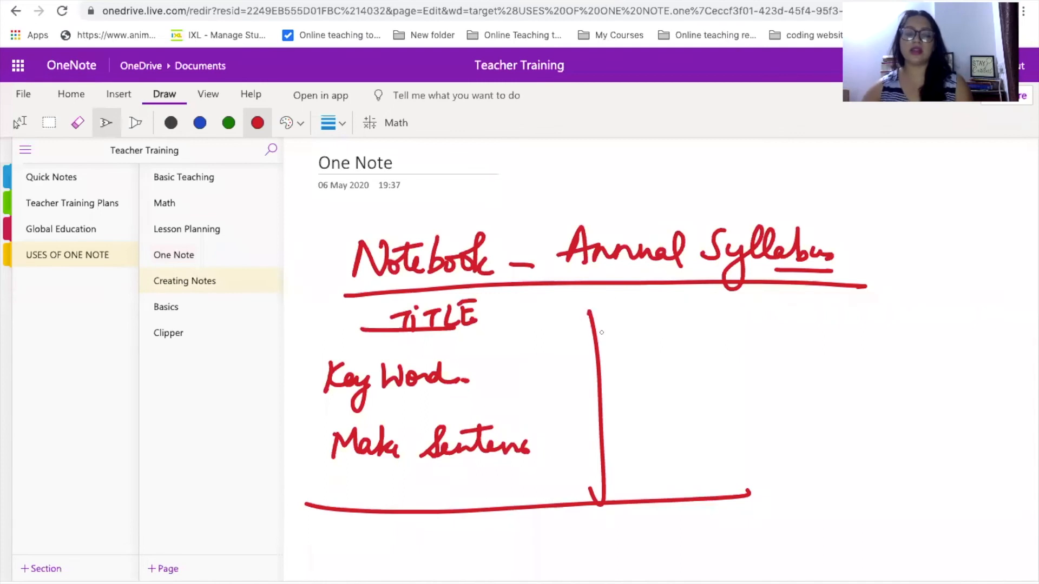
pyautogui.moveTo(622, 319)
pyautogui.mouseDown()
pyautogui.moveTo(634, 310)
pyautogui.moveTo(650, 339)
pyautogui.moveTo(724, 320)
pyautogui.mouseUp()
pyautogui.moveTo(658, 340)
pyautogui.mouseDown()
pyautogui.moveTo(702, 338)
pyautogui.moveTo(669, 346)
pyautogui.mouseUp()
# Step: Handwrite "PHYSICAL" above the heading in red ink, draw a box around it and put a tick before it
pyautogui.moveTo(671, 169)
pyautogui.mouseDown()
pyautogui.moveTo(669, 198)
pyautogui.moveTo(672, 182)
pyautogui.mouseUp()
pyautogui.moveTo(684, 172)
pyautogui.mouseDown()
pyautogui.moveTo(683, 199)
pyautogui.moveTo(703, 181)
pyautogui.mouseUp()
pyautogui.moveTo(703, 199)
pyautogui.mouseDown()
pyautogui.moveTo(706, 175)
pyautogui.moveTo(728, 198)
pyautogui.mouseUp()
pyautogui.moveTo(750, 172)
pyautogui.mouseDown()
pyautogui.moveTo(735, 196)
pyautogui.moveTo(786, 196)
pyautogui.mouseUp()
pyautogui.moveTo(793, 198)
pyautogui.mouseDown()
pyautogui.moveTo(800, 169)
pyautogui.moveTo(806, 198)
pyautogui.mouseUp()
pyautogui.moveTo(813, 170); pyautogui.dragTo(831, 196)
pyautogui.moveTo(665, 208)
pyautogui.mouseDown()
pyautogui.moveTo(856, 163)
pyautogui.moveTo(739, 144)
pyautogui.mouseUp()
pyautogui.moveTo(626, 183); pyautogui.dragTo(670, 163)
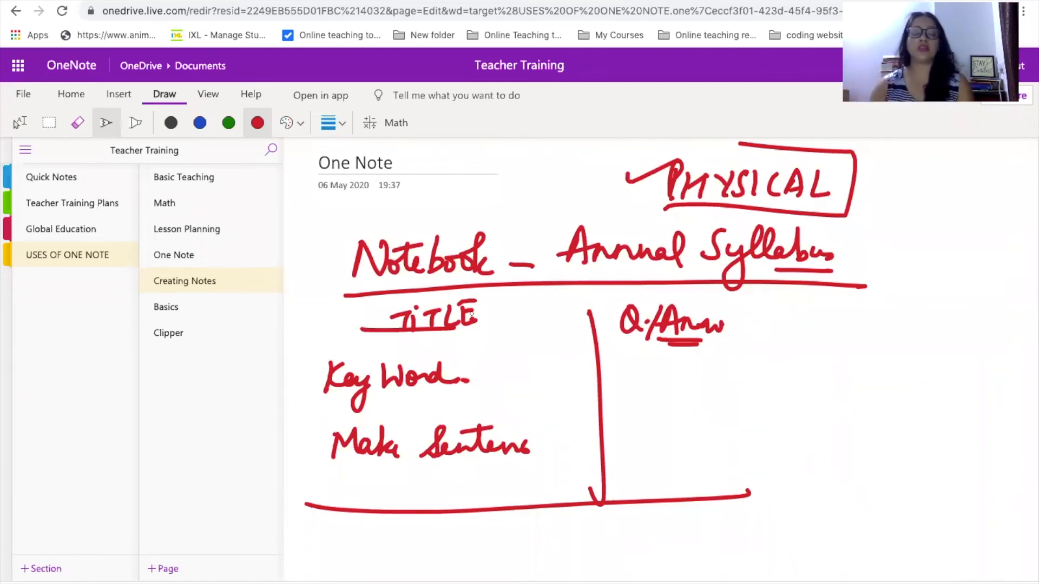
# Step: On the Lesson Planning page, handwrite a circled 1 and a double-underlined "Notes" in red ink with a tick after it
pyautogui.click(248, 234)
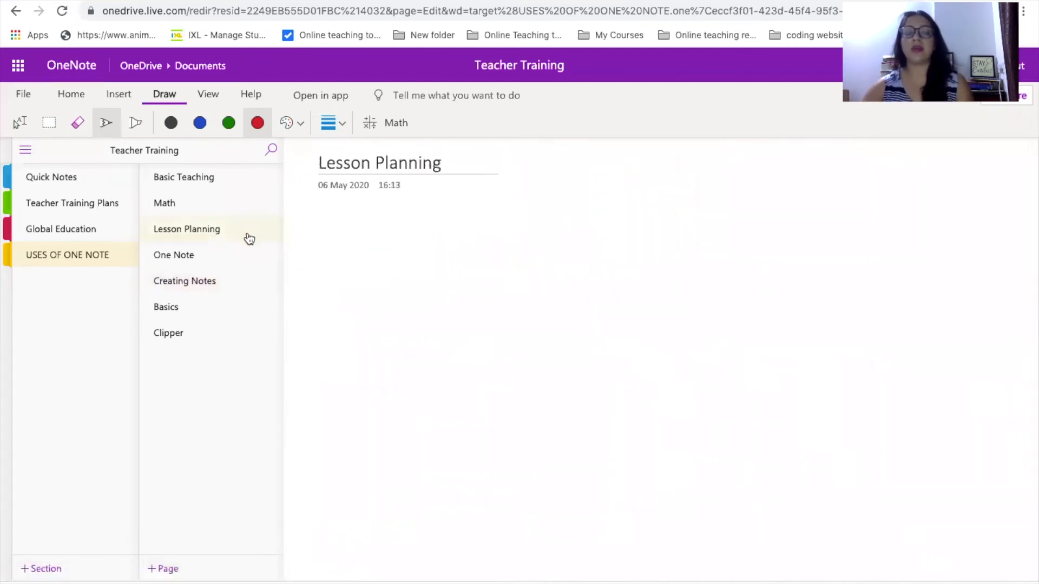
pyautogui.moveTo(334, 222); pyautogui.dragTo(340, 234)
pyautogui.moveTo(346, 199)
pyautogui.mouseDown()
pyautogui.moveTo(331, 249)
pyautogui.moveTo(363, 206)
pyautogui.mouseUp()
pyautogui.moveTo(388, 236)
pyautogui.mouseDown()
pyautogui.moveTo(391, 208)
pyautogui.moveTo(422, 197)
pyautogui.mouseUp()
pyautogui.moveTo(430, 218)
pyautogui.mouseDown()
pyautogui.moveTo(437, 228)
pyautogui.moveTo(455, 209)
pyautogui.moveTo(477, 222)
pyautogui.mouseUp()
pyautogui.moveTo(375, 249)
pyautogui.mouseDown()
pyautogui.moveTo(473, 257)
pyautogui.moveTo(387, 259)
pyautogui.mouseUp()
pyautogui.moveTo(515, 220); pyautogui.dragTo(551, 209)
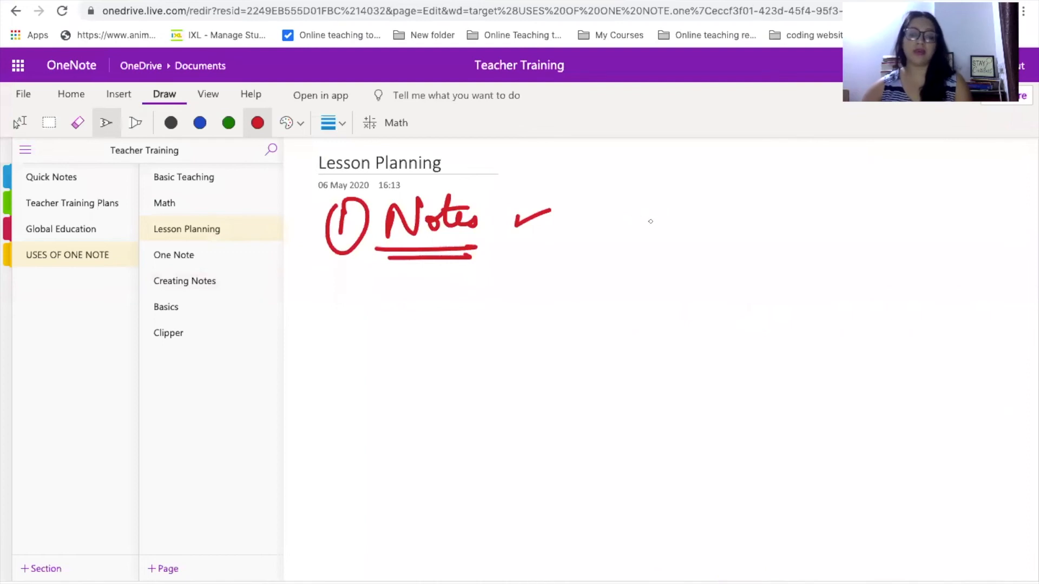
# Step: Handwrite "Syllabus" across from "Notes" in red ink and underline it twice
pyautogui.moveTo(667, 196)
pyautogui.mouseDown()
pyautogui.moveTo(644, 233)
pyautogui.moveTo(742, 198)
pyautogui.moveTo(758, 222)
pyautogui.moveTo(778, 214)
pyautogui.mouseUp()
pyautogui.moveTo(715, 232); pyautogui.dragTo(766, 231)
pyautogui.moveTo(706, 239); pyautogui.dragTo(756, 239)
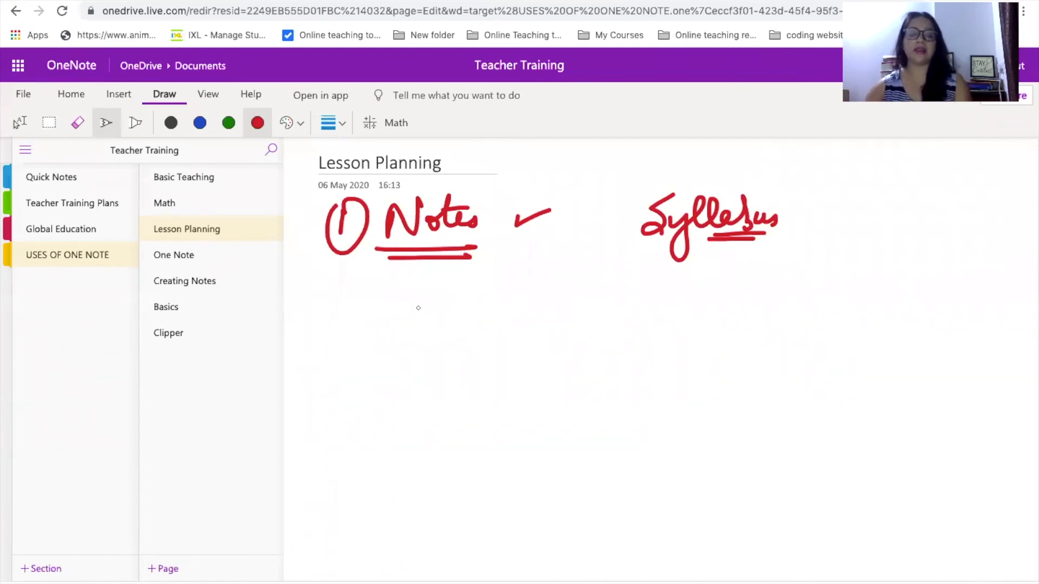
# Step: Handwrite the question "What is a plateau?" below "Notes" and draw a large answer box beneath it
pyautogui.moveTo(387, 301)
pyautogui.mouseDown()
pyautogui.moveTo(444, 319)
pyautogui.moveTo(486, 310)
pyautogui.moveTo(609, 316)
pyautogui.moveTo(577, 349)
pyautogui.moveTo(613, 321)
pyautogui.moveTo(683, 322)
pyautogui.moveTo(667, 331)
pyautogui.mouseUp()
pyautogui.moveTo(446, 368)
pyautogui.mouseDown()
pyautogui.moveTo(682, 499)
pyautogui.moveTo(559, 356)
pyautogui.moveTo(516, 362)
pyautogui.mouseUp()
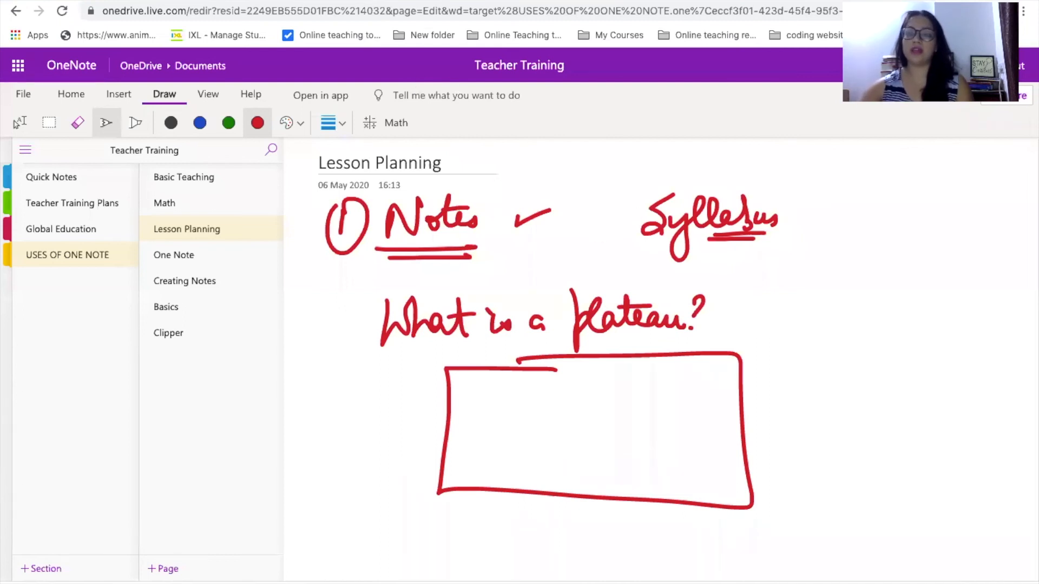
# Step: Review the notebook's sharing options and link settings, including editing, expiration date and password, and close them without applying changes
pyautogui.click(1014, 100)
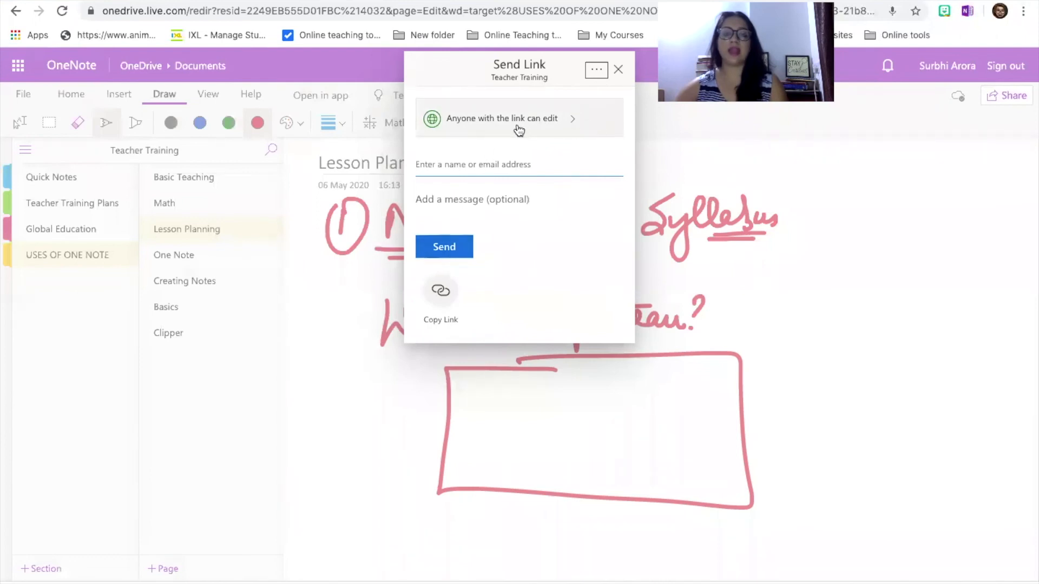
pyautogui.click(567, 126)
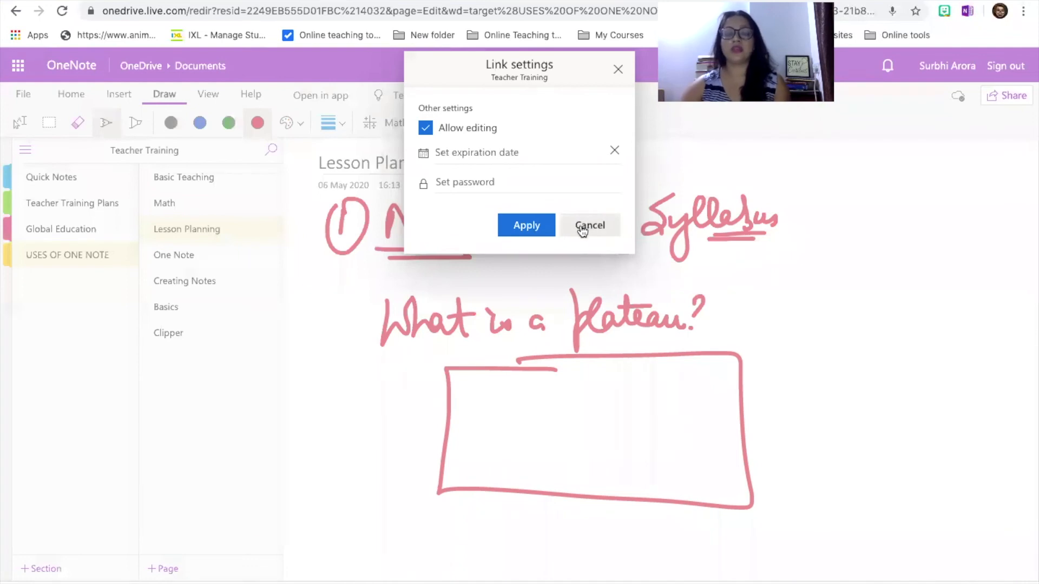
pyautogui.click(589, 228)
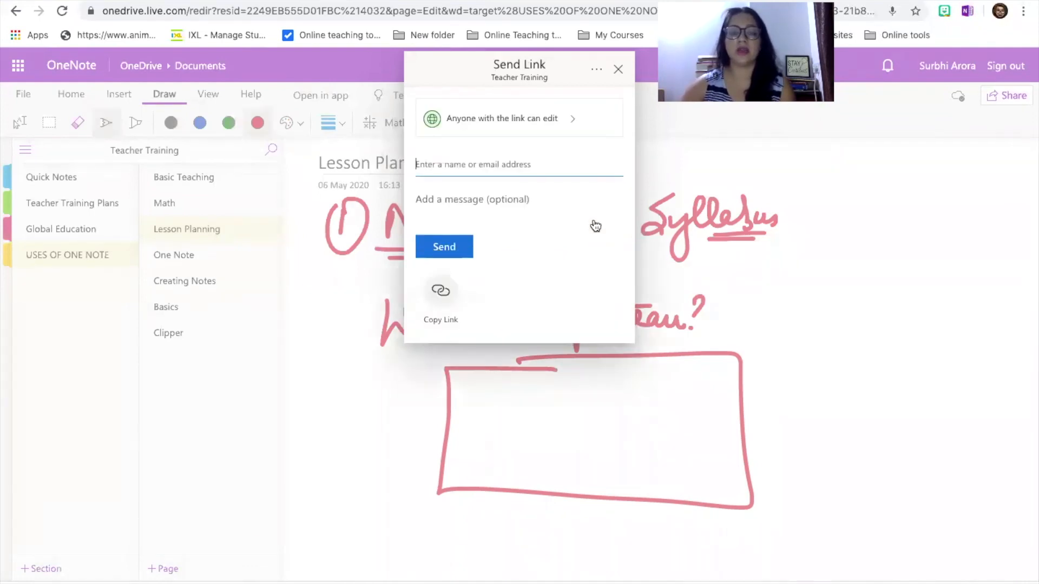
pyautogui.click(618, 69)
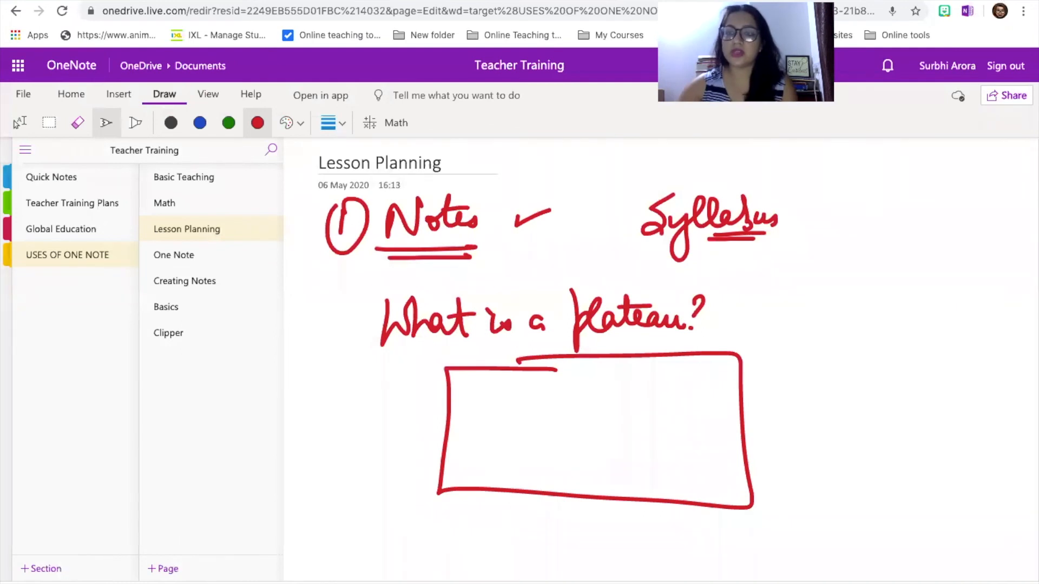
# Step: Dictate a text note about OneNote's dictate option on the Creating Notes page, and delete its note container
pyautogui.moveTo(746, 1)
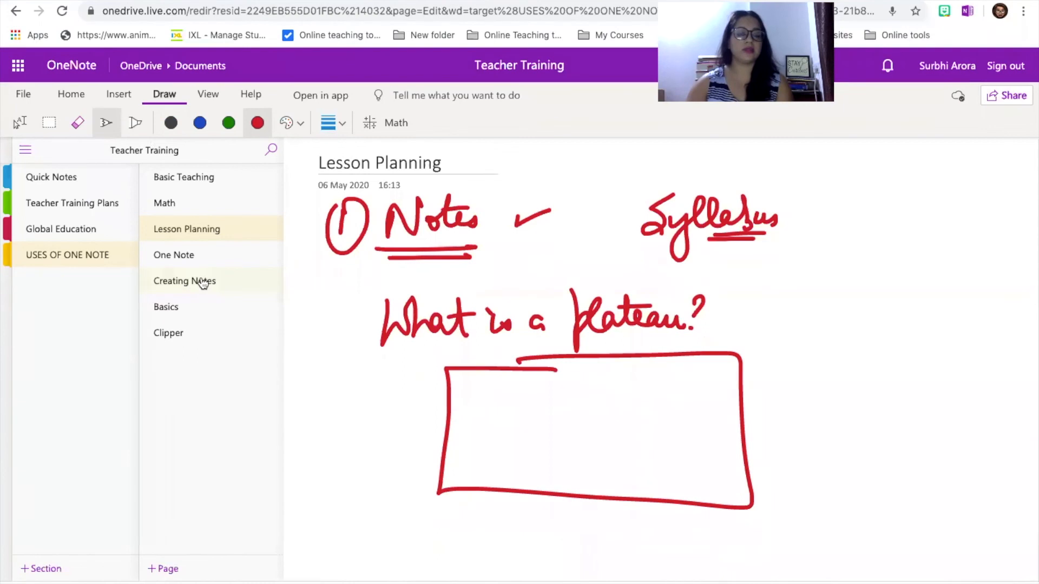
pyautogui.click(201, 285)
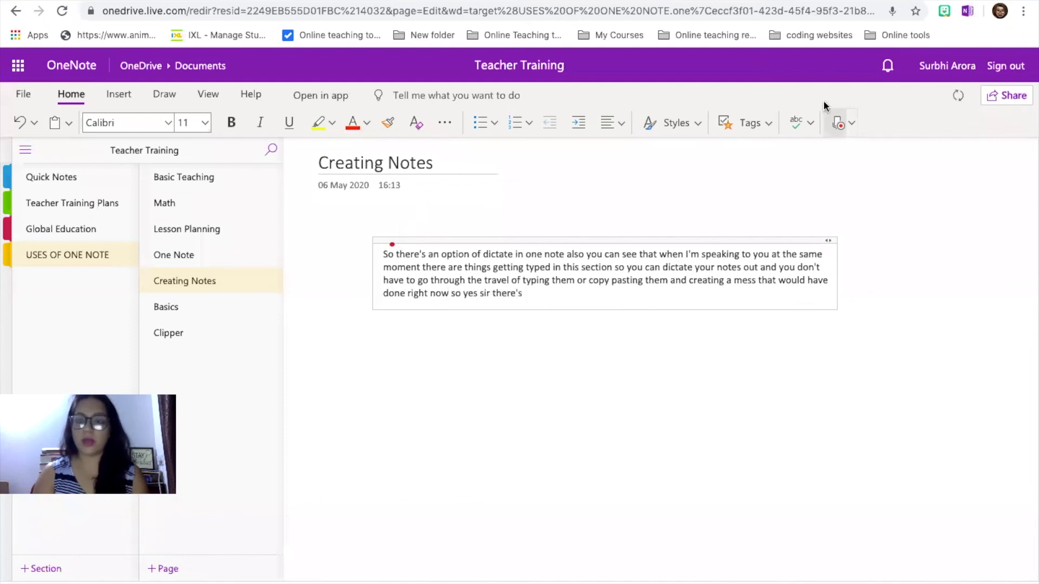
pyautogui.click(833, 122)
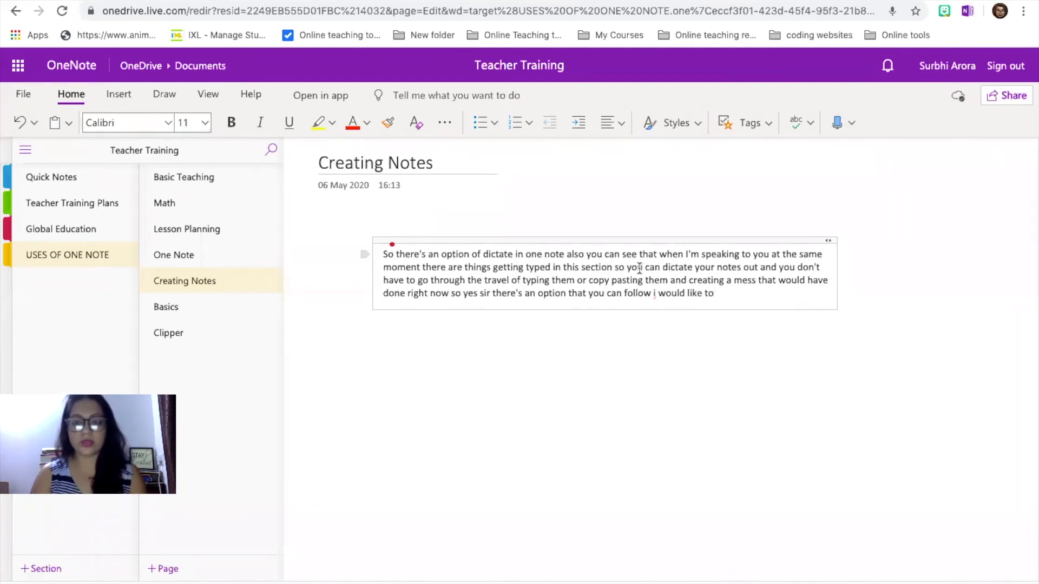
pyautogui.click(404, 237)
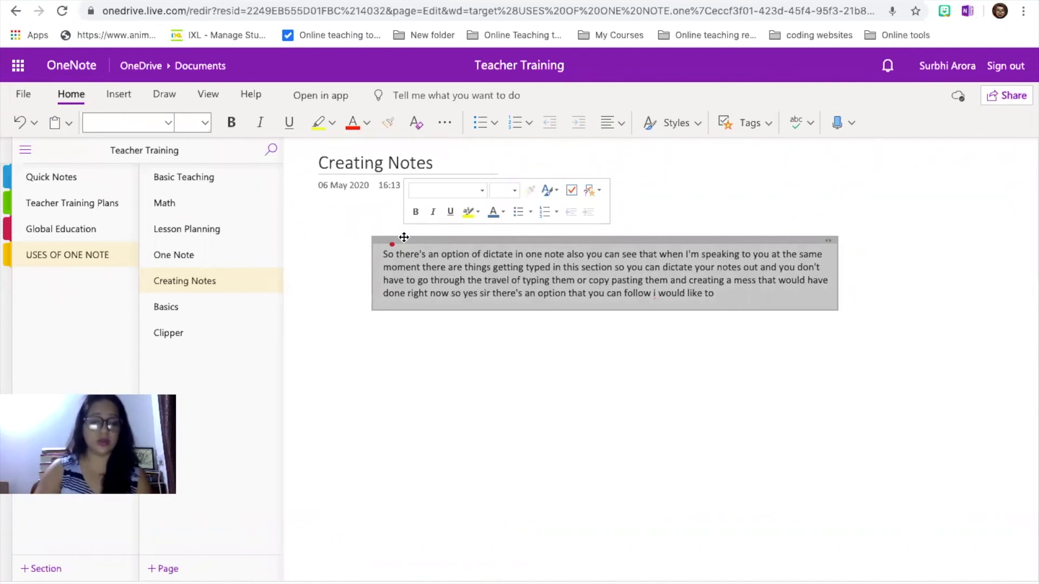
pyautogui.press('Delete')
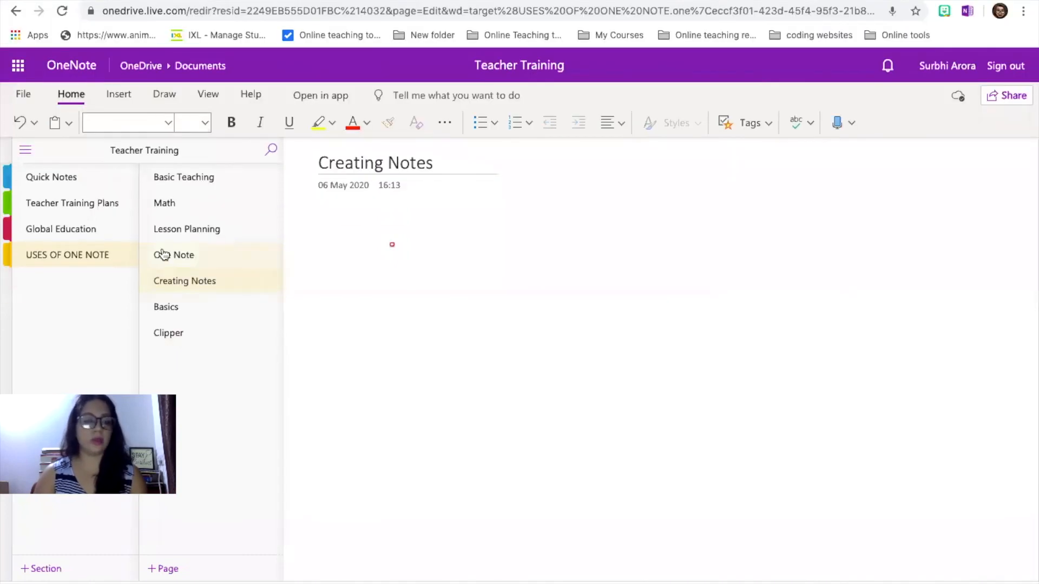
# Step: Open the Clipper page, start the OneNote Web Clipper on it and close the clipper without saving
pyautogui.click(179, 336)
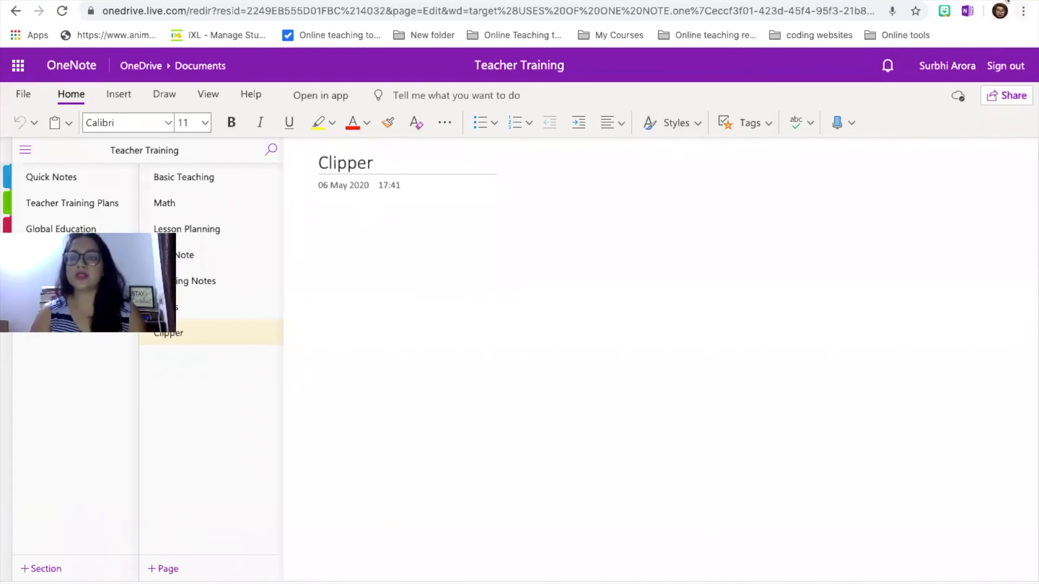
pyautogui.click(968, 12)
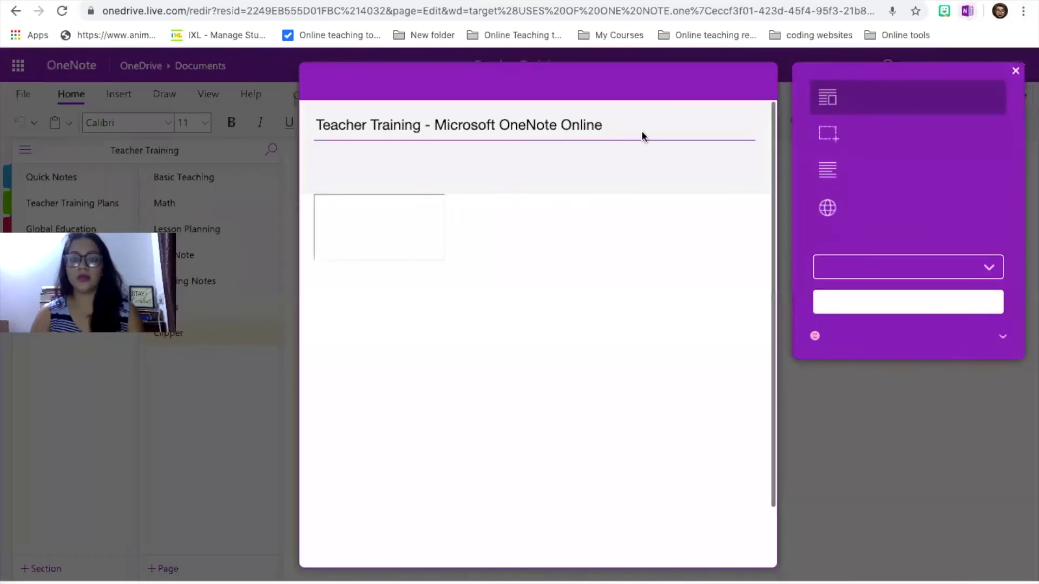
pyautogui.click(1016, 71)
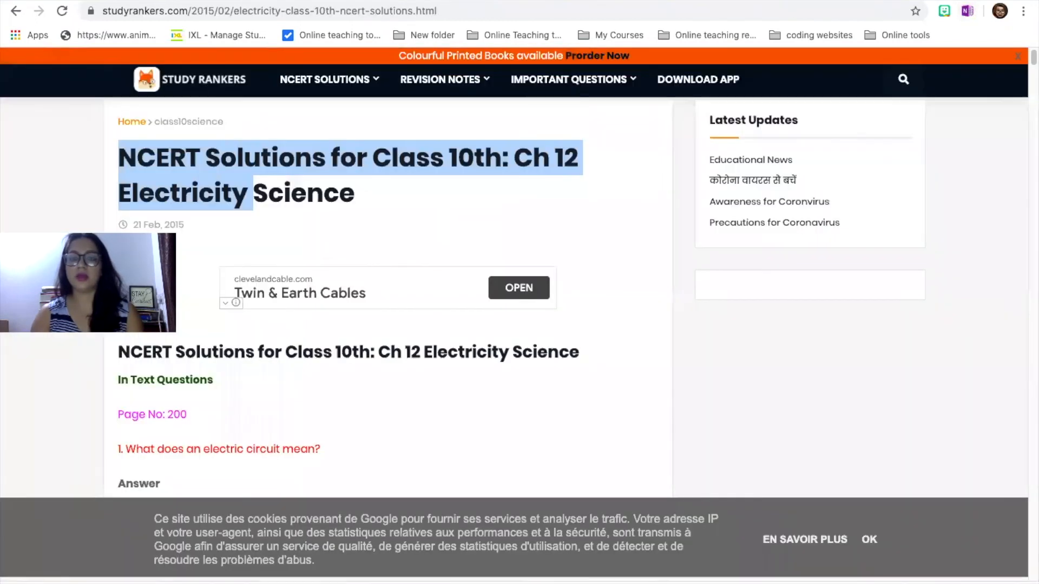
# Step: Start the OneNote Web Clipper on the Study Rankers NCERT Class 10 Electricity web page and examine its Article preview
pyautogui.click(400, 213)
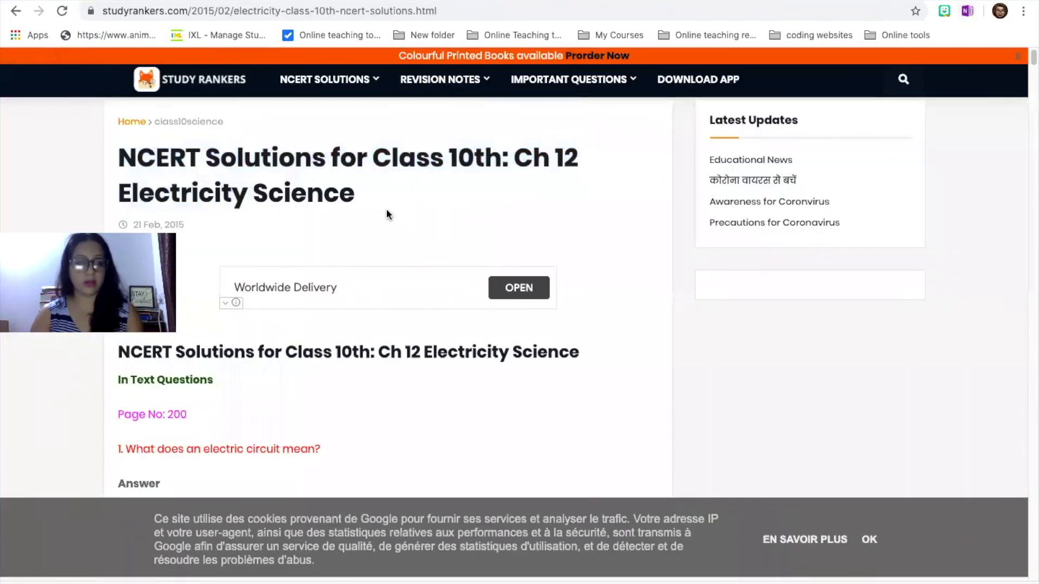
pyautogui.click(967, 12)
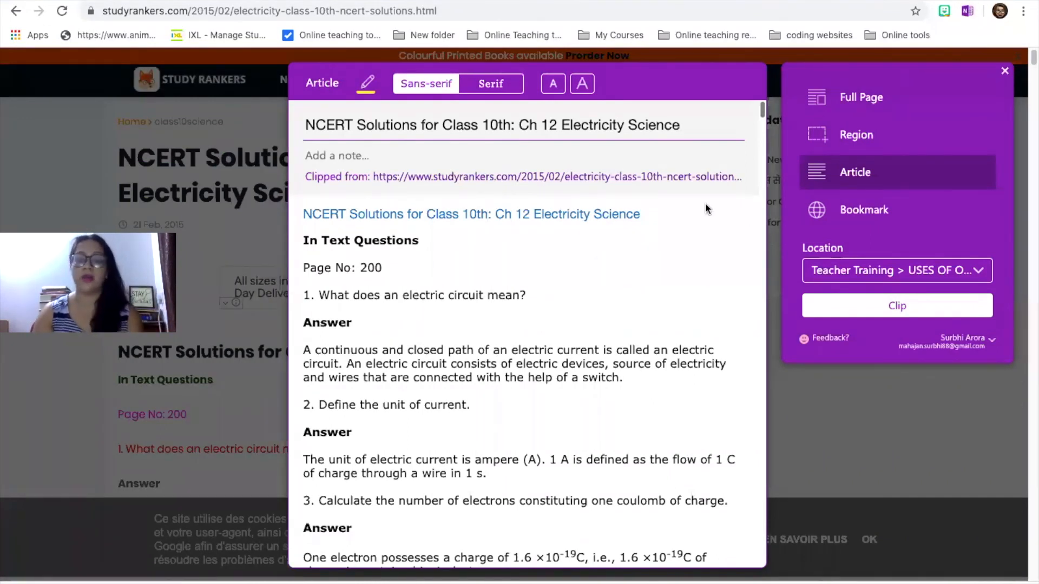
pyautogui.scroll(-3, 631, 349)
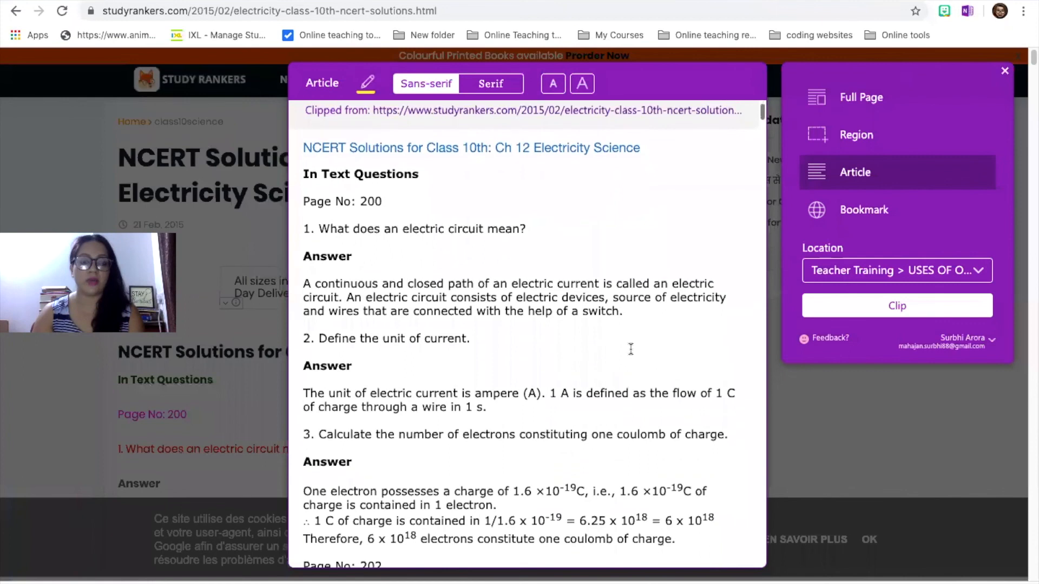
pyautogui.scroll(3, 629, 350)
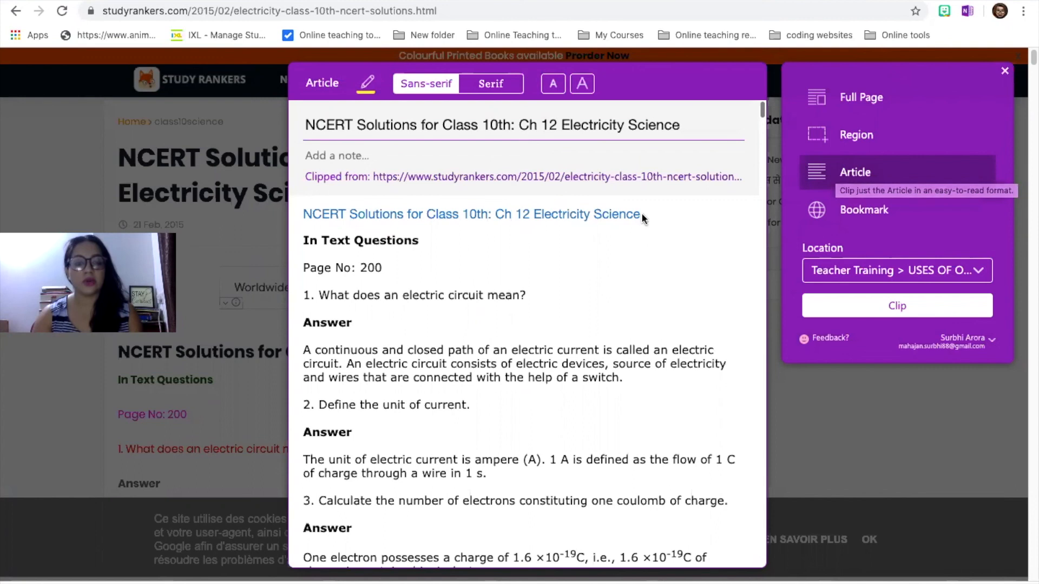
# Step: Examine the Full Page preview of the NCERT web page, and capture a Region around its main heading
pyautogui.click(847, 104)
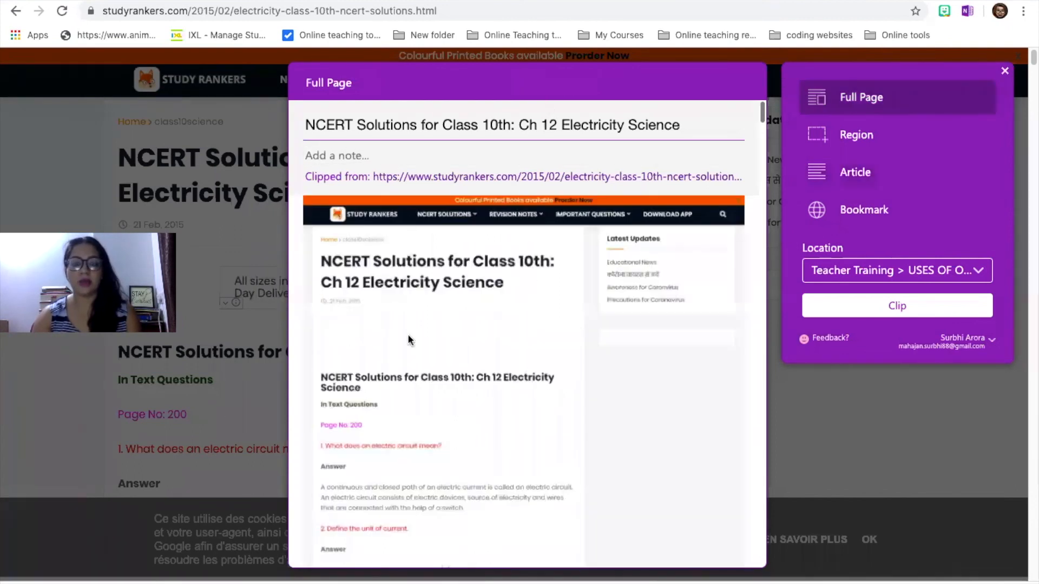
pyautogui.scroll(-8, 413, 356)
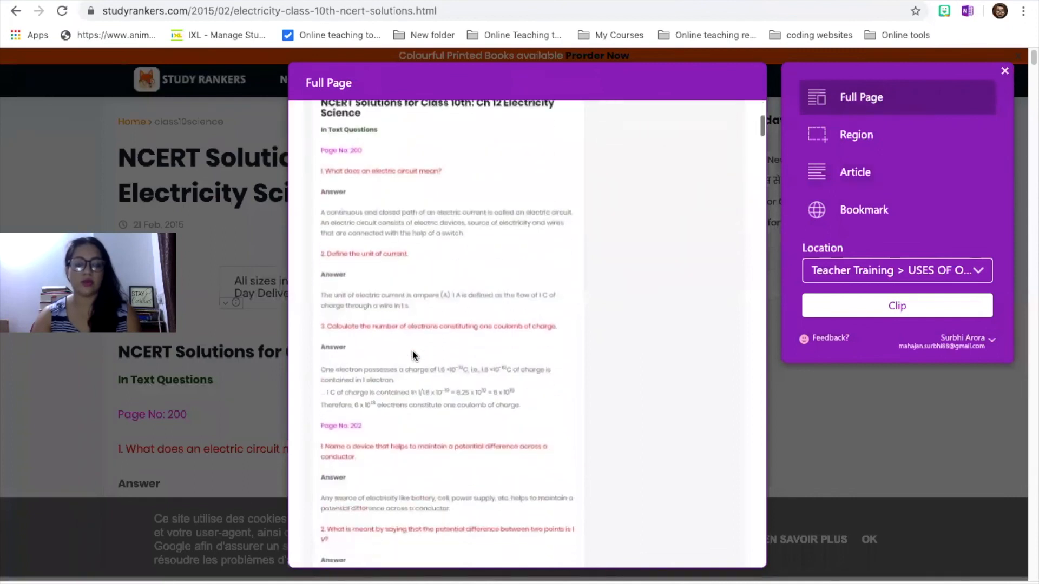
pyautogui.scroll(-10, 413, 355)
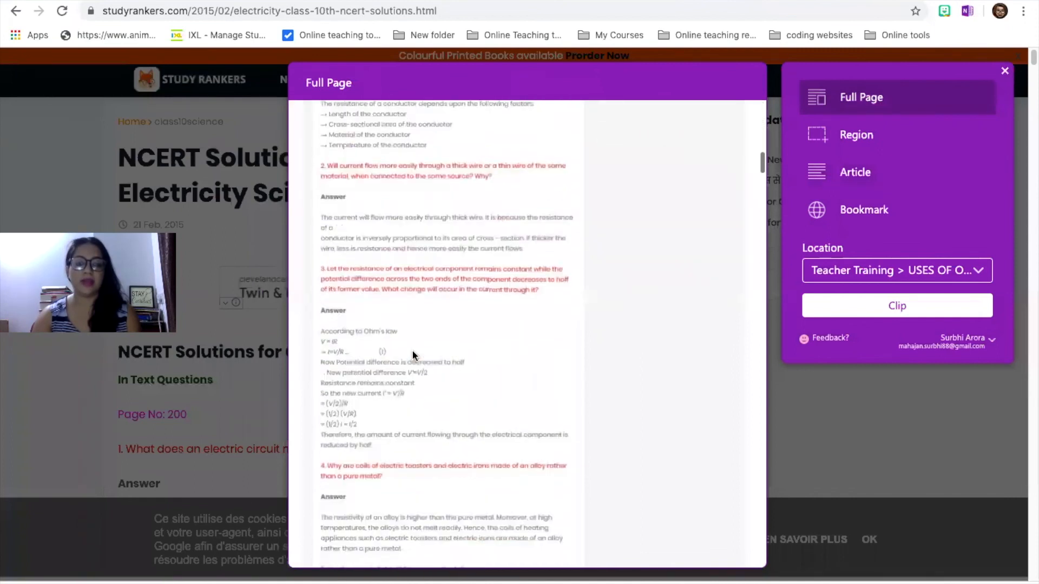
pyautogui.scroll(15, 412, 356)
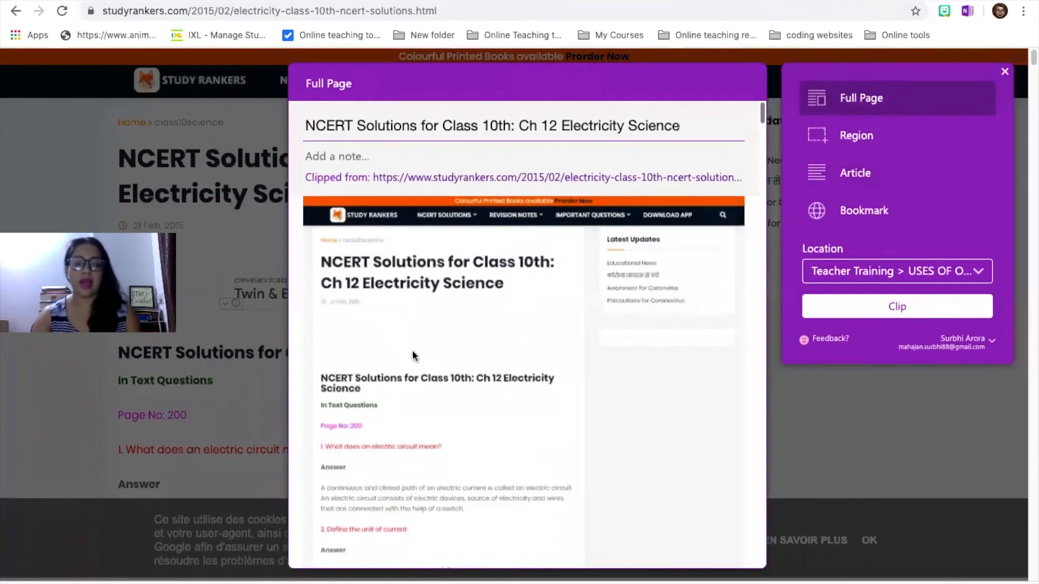
pyautogui.click(854, 139)
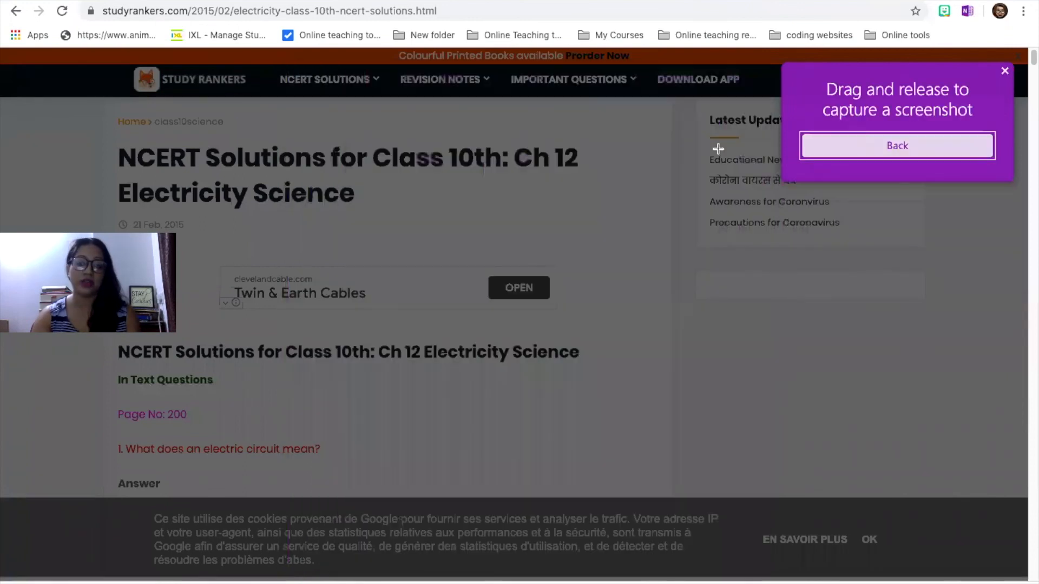
pyautogui.moveTo(192, 144); pyautogui.dragTo(508, 283)
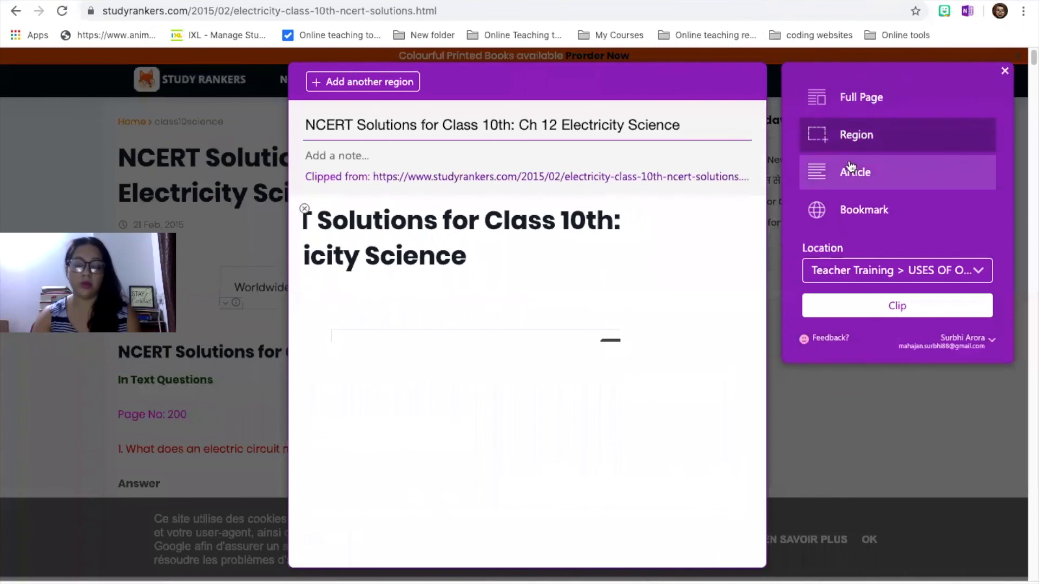
# Step: Clip the NCERT Electricity page as an Article into the USES OF ONE NOTE section of the Teacher Training notebook
pyautogui.click(856, 181)
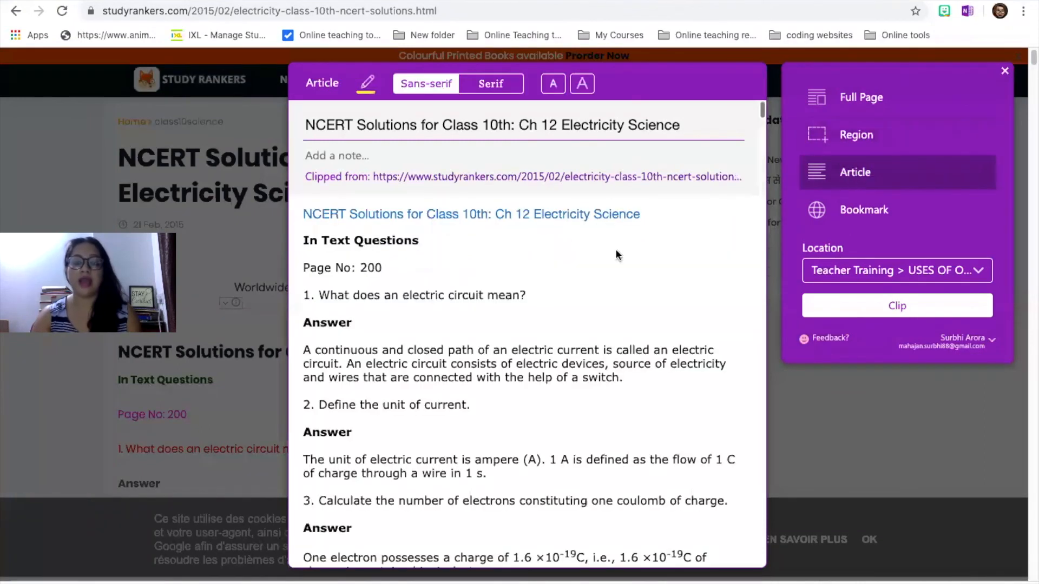
pyautogui.scroll(-15, 578, 363)
pyautogui.scroll(-20, 578, 364)
pyautogui.scroll(-20, 578, 364)
pyautogui.scroll(-20, 579, 364)
pyautogui.scroll(-10, 579, 367)
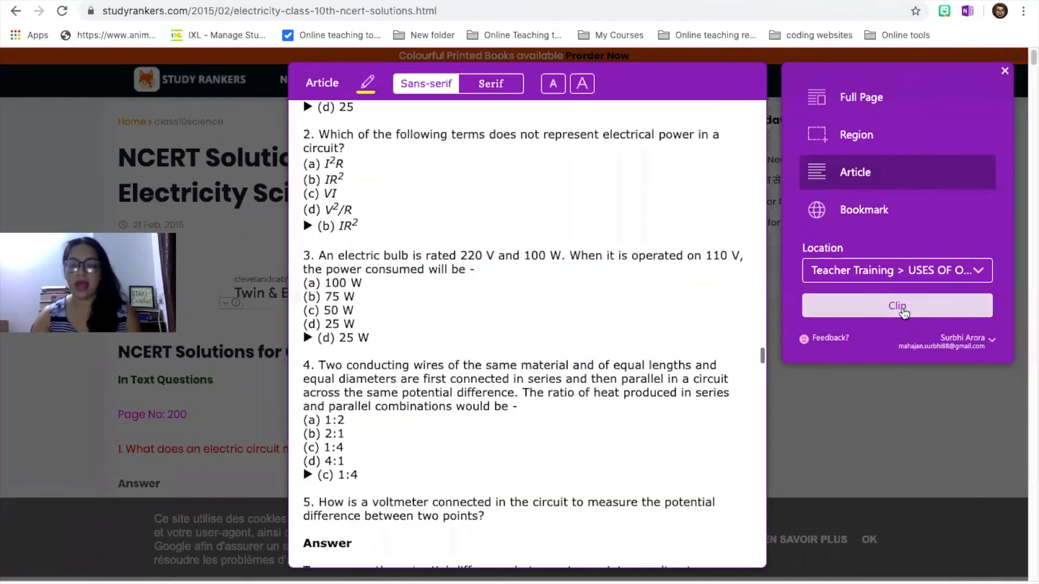
pyautogui.click(984, 276)
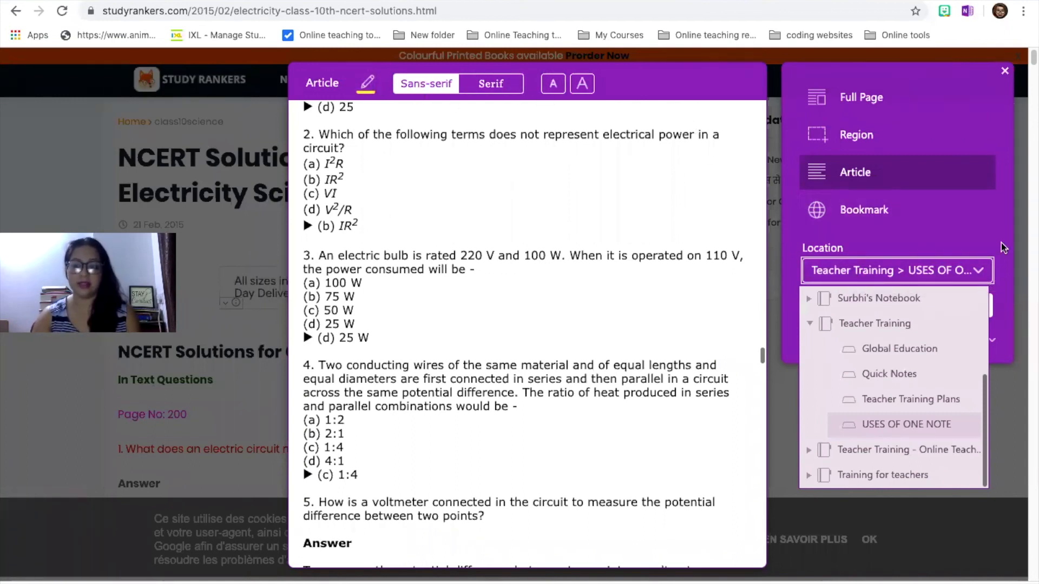
pyautogui.click(980, 273)
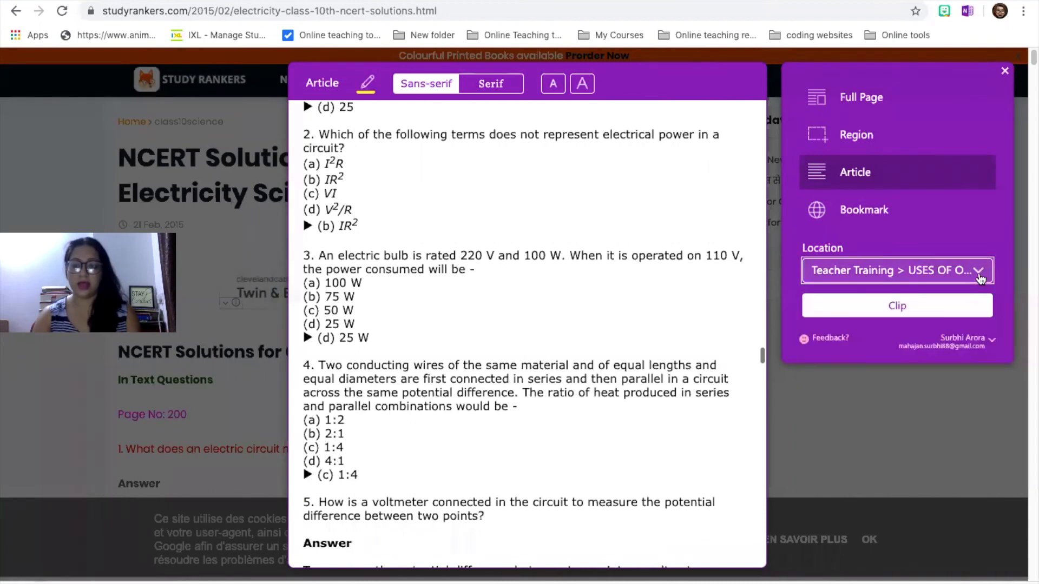
pyautogui.click(946, 313)
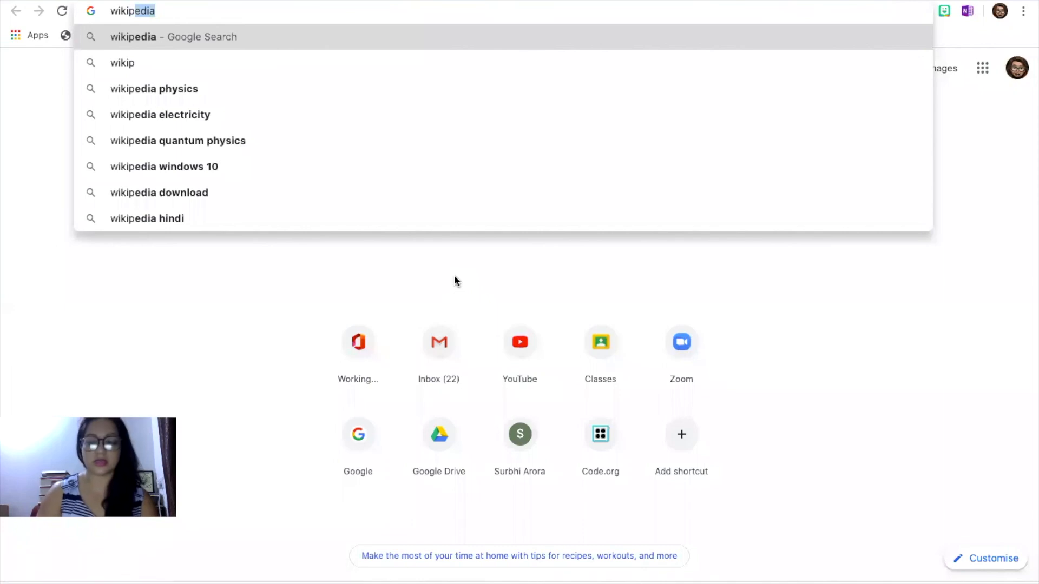
# Step: Search Google for wikipedia, open the Wikipedia site and look up "one note" to open the Microsoft OneNote article
pyautogui.press('Return')
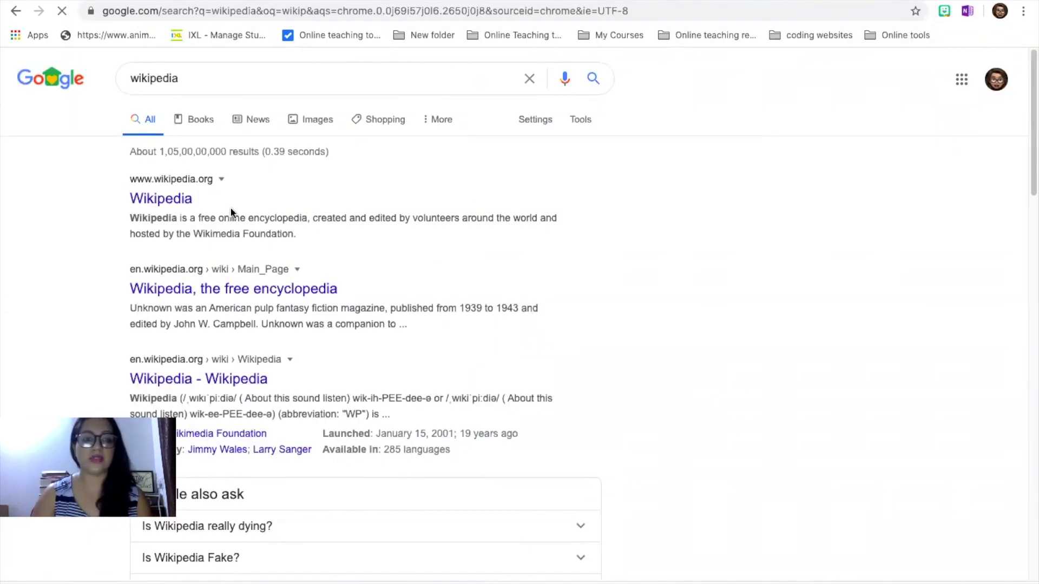
pyautogui.click(174, 185)
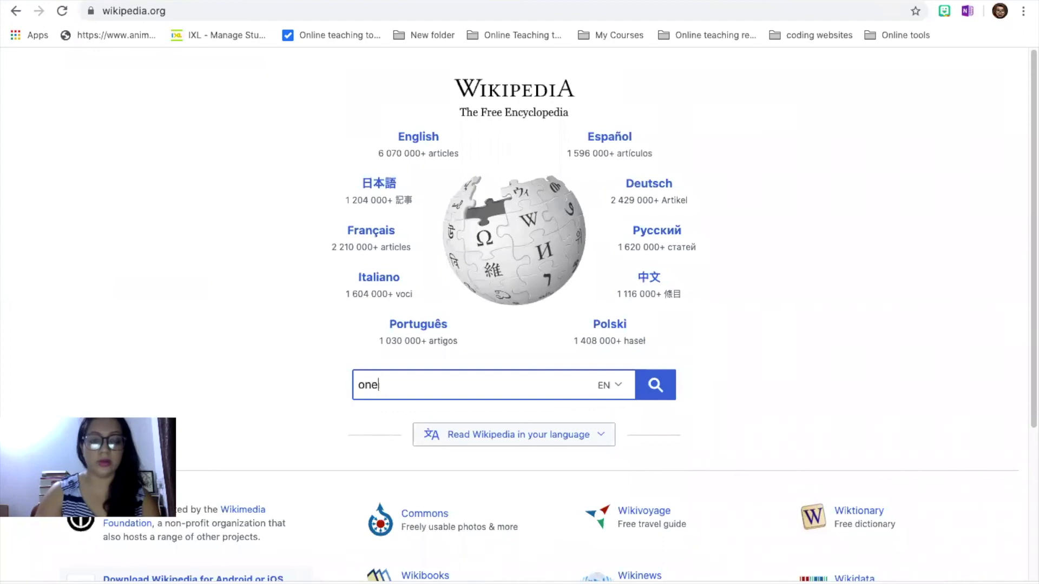
pyautogui.write('ote')
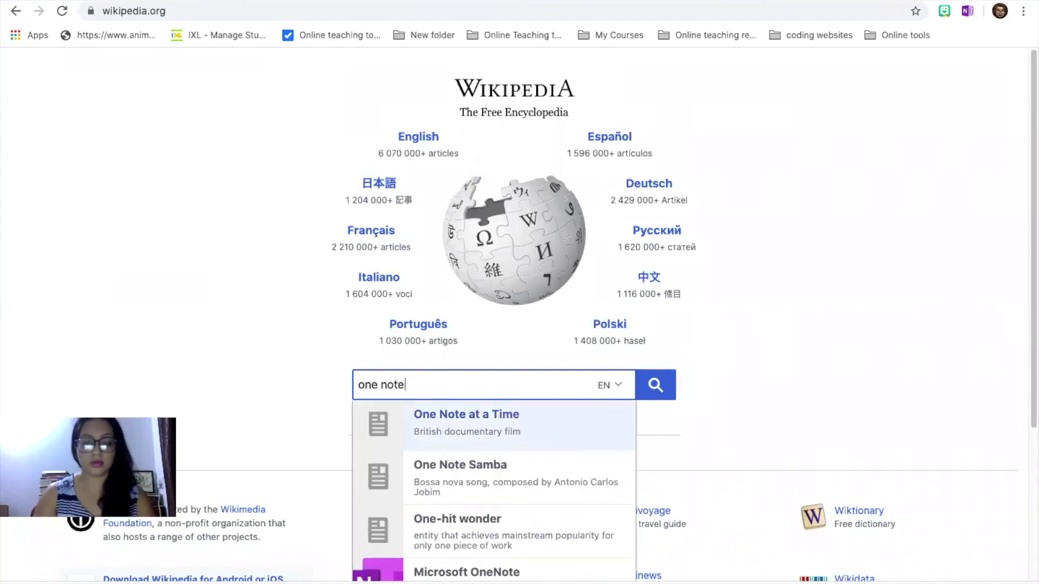
pyautogui.click(444, 574)
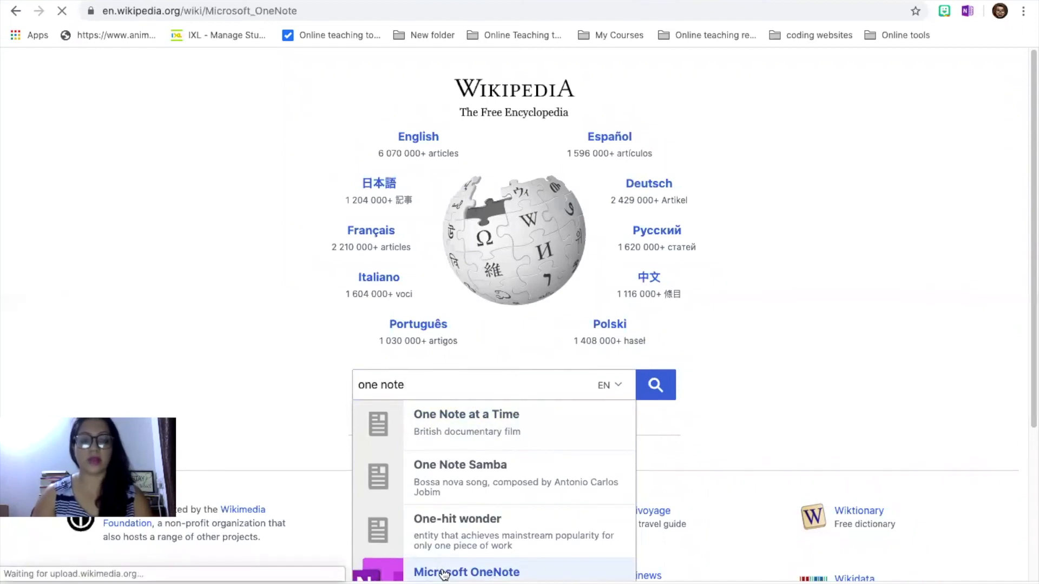
# Step: Clip the Wikipedia Microsoft OneNote page as an Article into the USES OF ONE NOTE section of Teacher Training
pyautogui.click(971, 14)
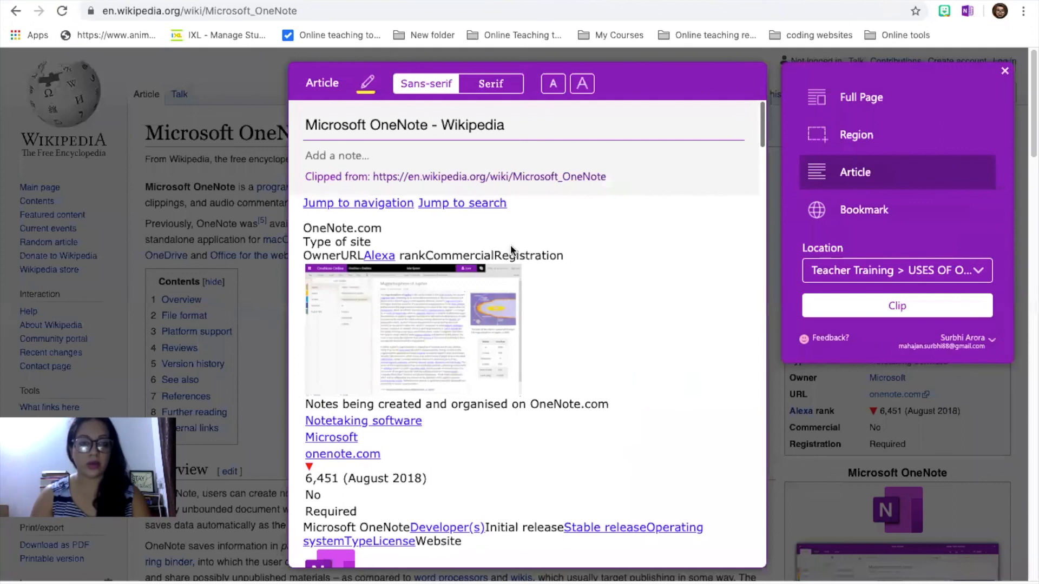
pyautogui.scroll(-2, 590, 353)
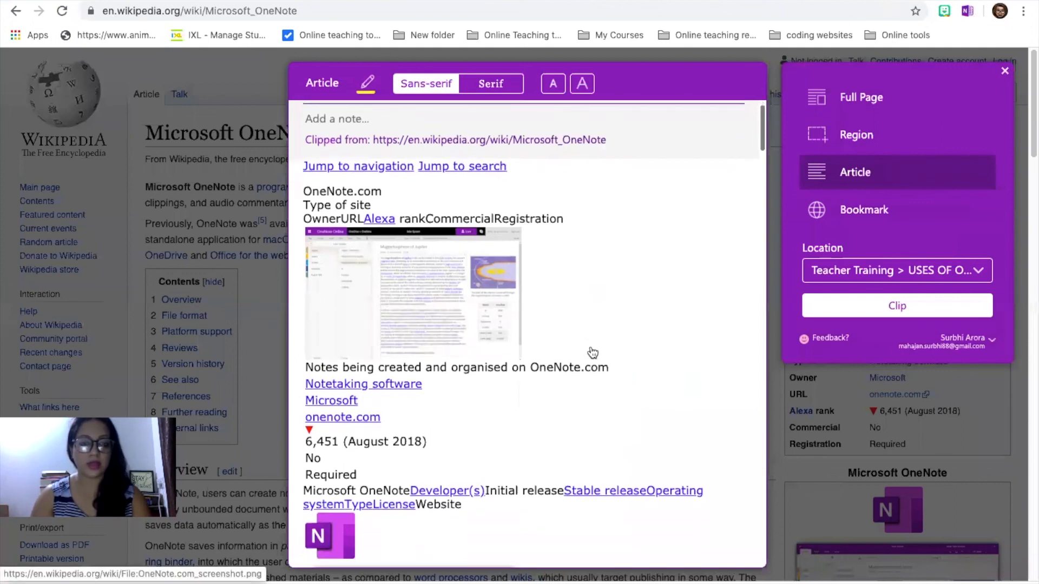
pyautogui.scroll(-15, 593, 352)
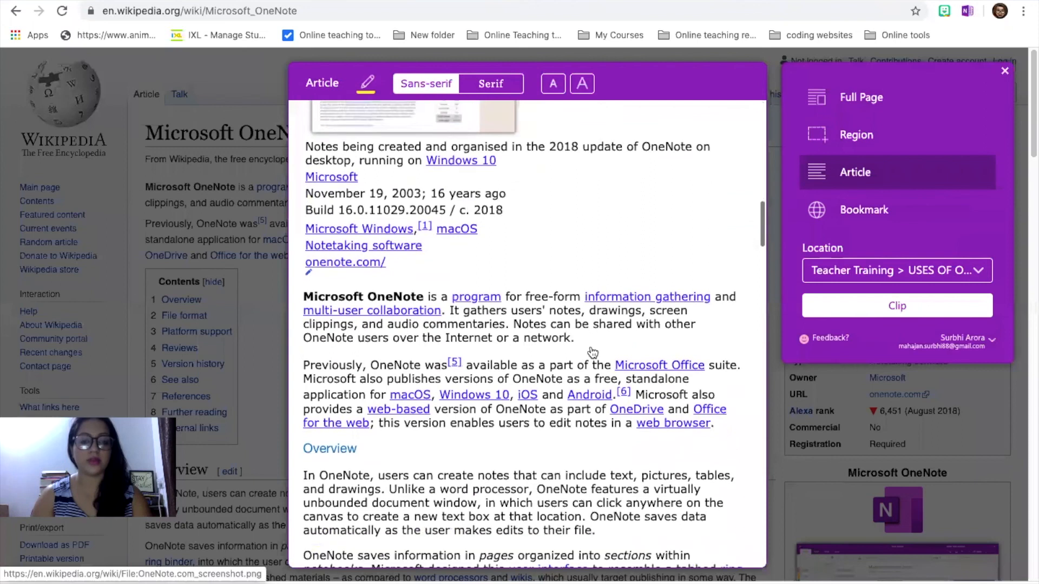
pyautogui.scroll(-8, 593, 353)
pyautogui.click(831, 305)
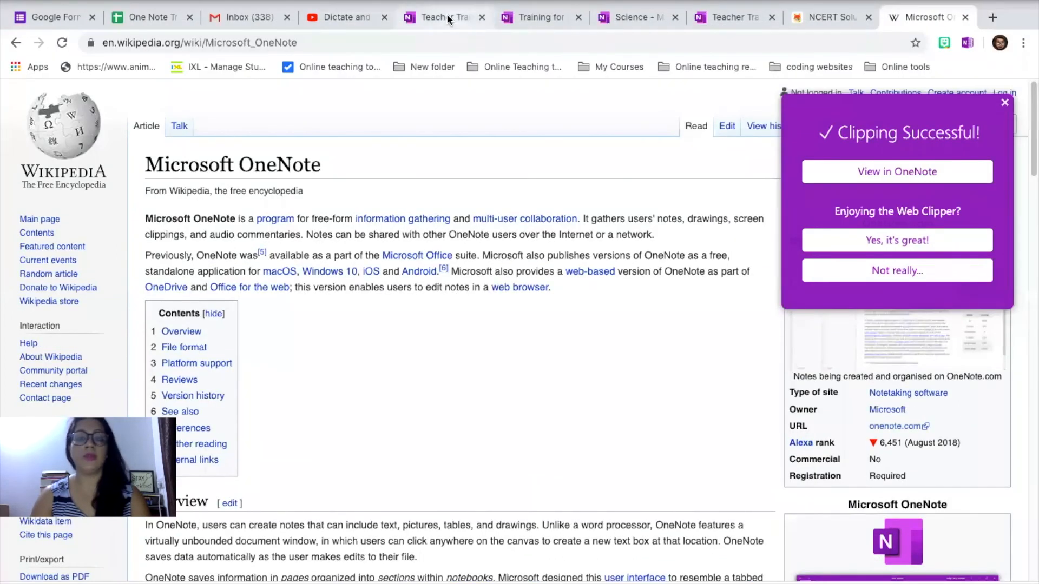
# Step: Switch back to the Teacher Training notebook in OneNote, reload it and open the clipped "Microsoft OneNote - Wikipedia" page
pyautogui.click(446, 14)
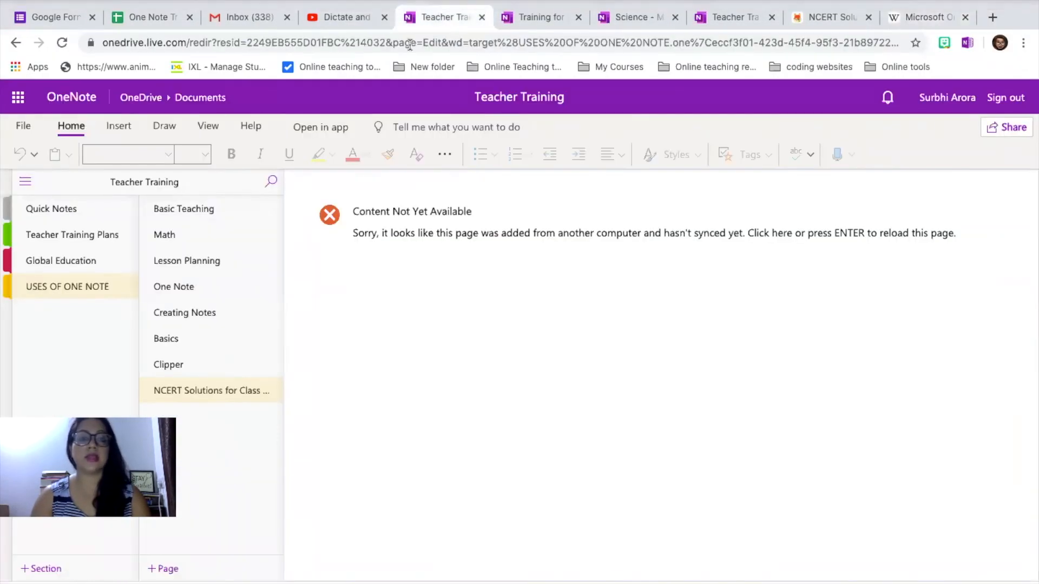
pyautogui.click(351, 67)
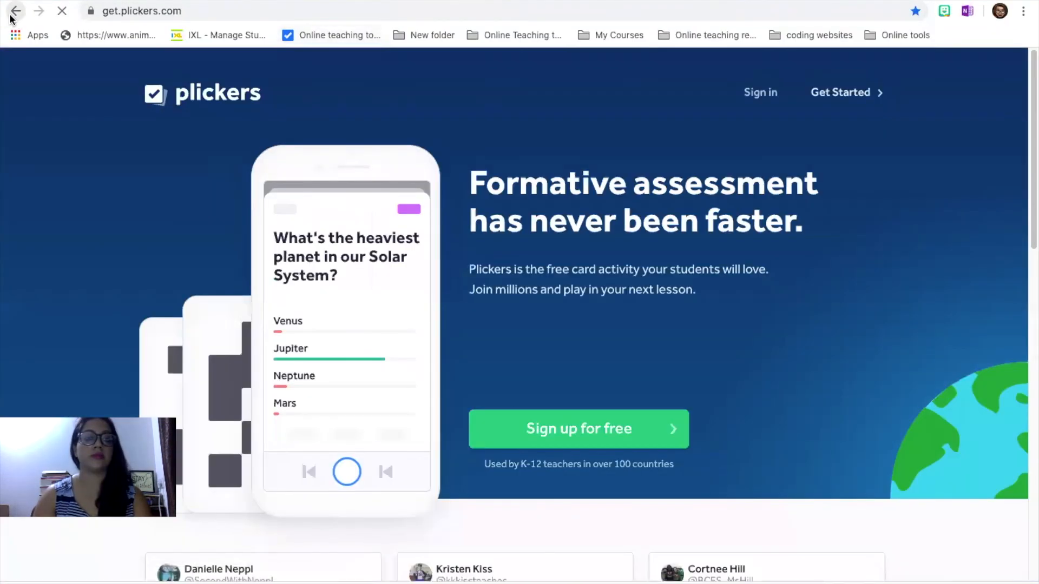
pyautogui.click(13, 13)
pyautogui.click(327, 7)
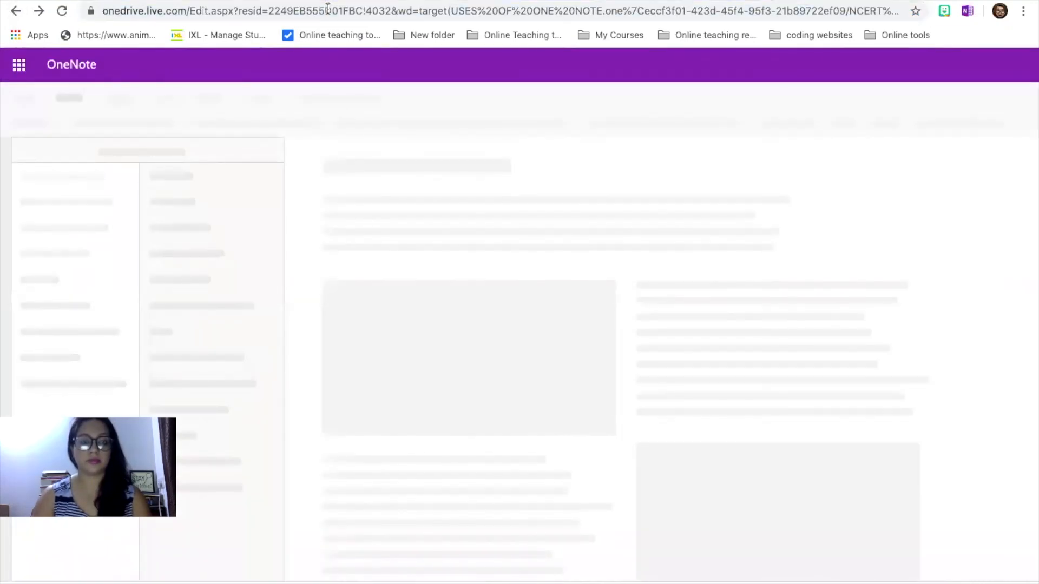
pyautogui.click(328, 10)
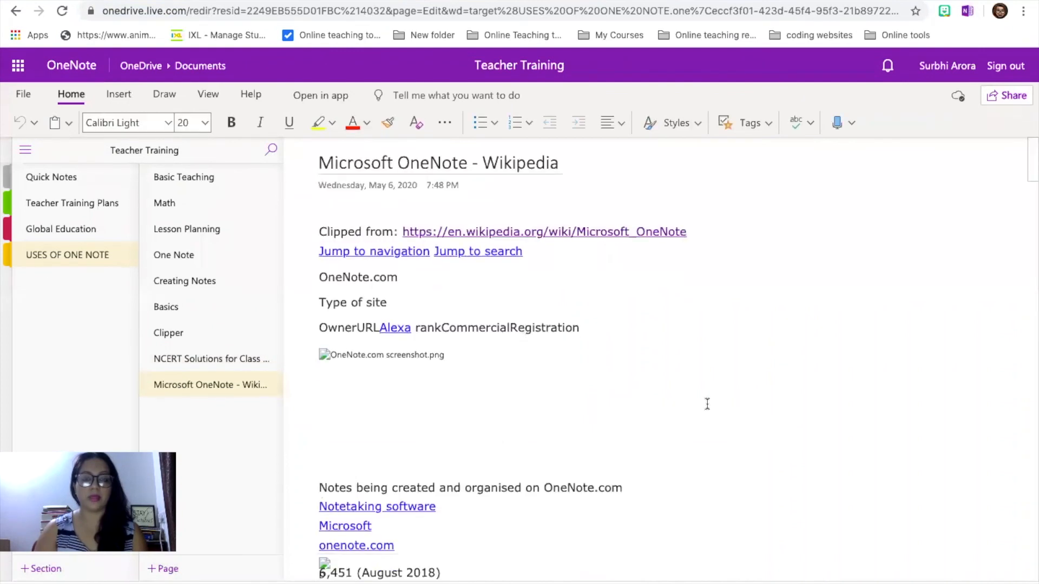
# Step: Look through the clipped Wikipedia article on Microsoft OneNote down to its Overview section
pyautogui.scroll(-8, 707, 403)
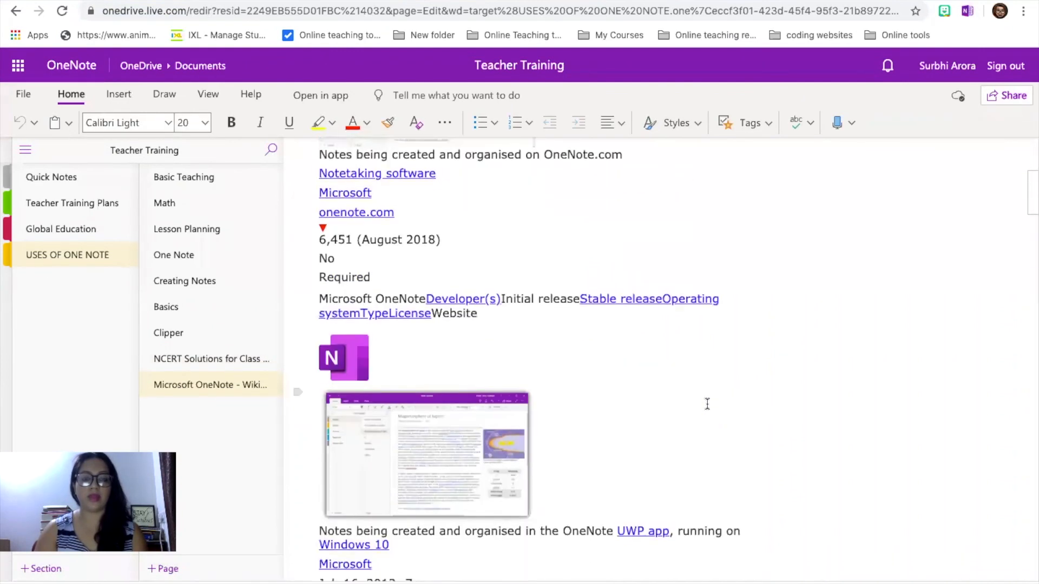
pyautogui.scroll(-11, 707, 403)
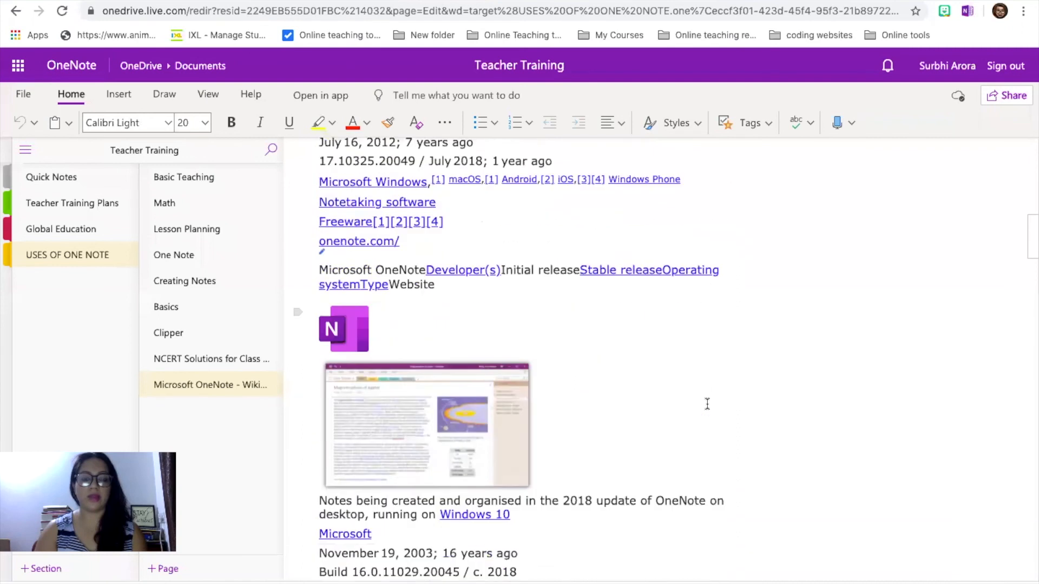
pyautogui.scroll(-11, 707, 403)
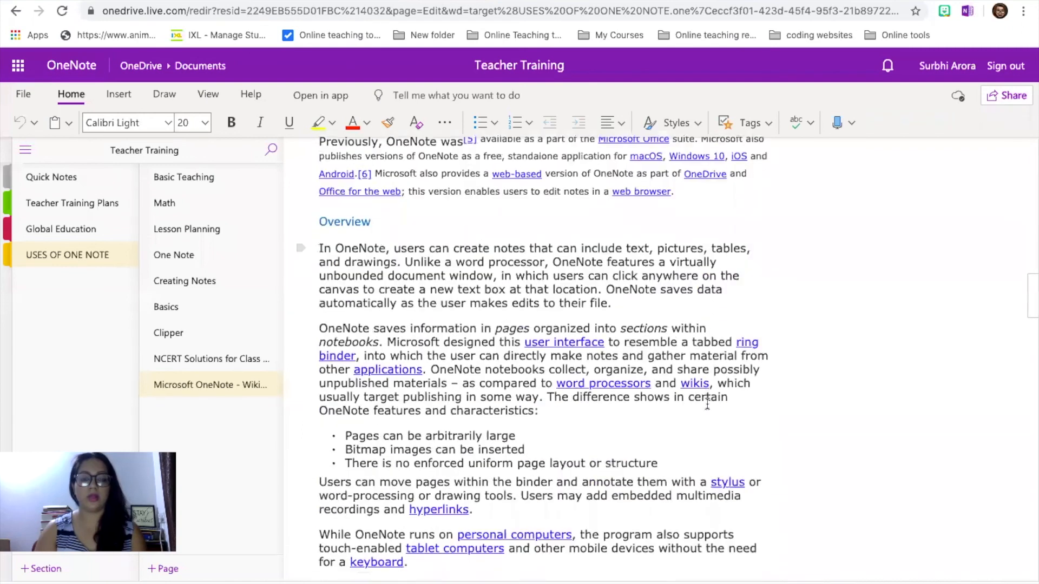
# Step: Open the clipped NCERT Solutions for Class 10th Electricity page and review its questions, answers, circuit diagrams and resistivity table
pyautogui.click(241, 362)
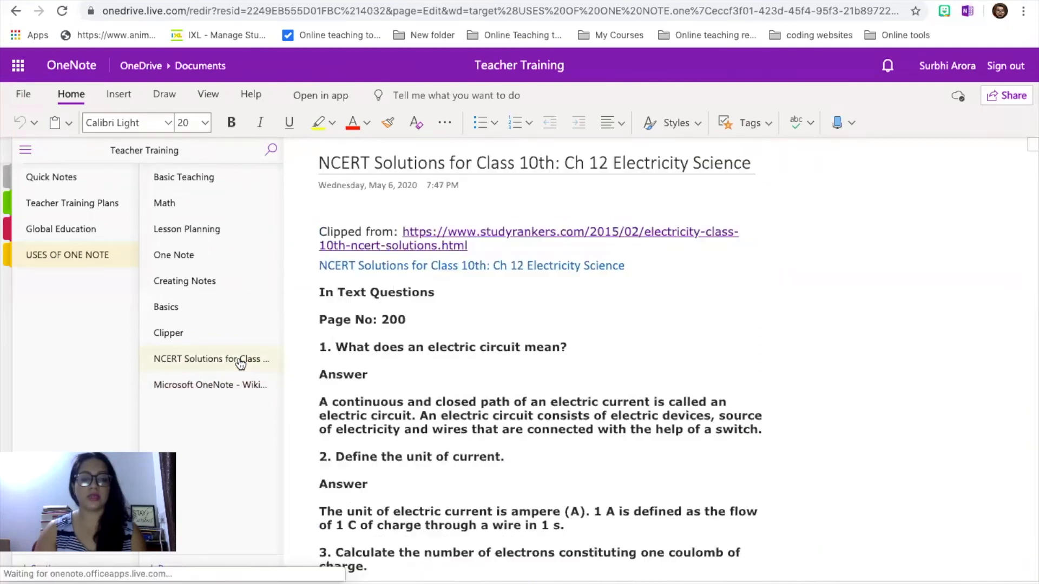
pyautogui.click(573, 355)
pyautogui.scroll(-13, 573, 355)
pyautogui.scroll(-15, 573, 355)
pyautogui.scroll(-15, 574, 355)
pyautogui.scroll(-15, 573, 355)
pyautogui.scroll(-10, 573, 355)
pyautogui.scroll(-7, 573, 355)
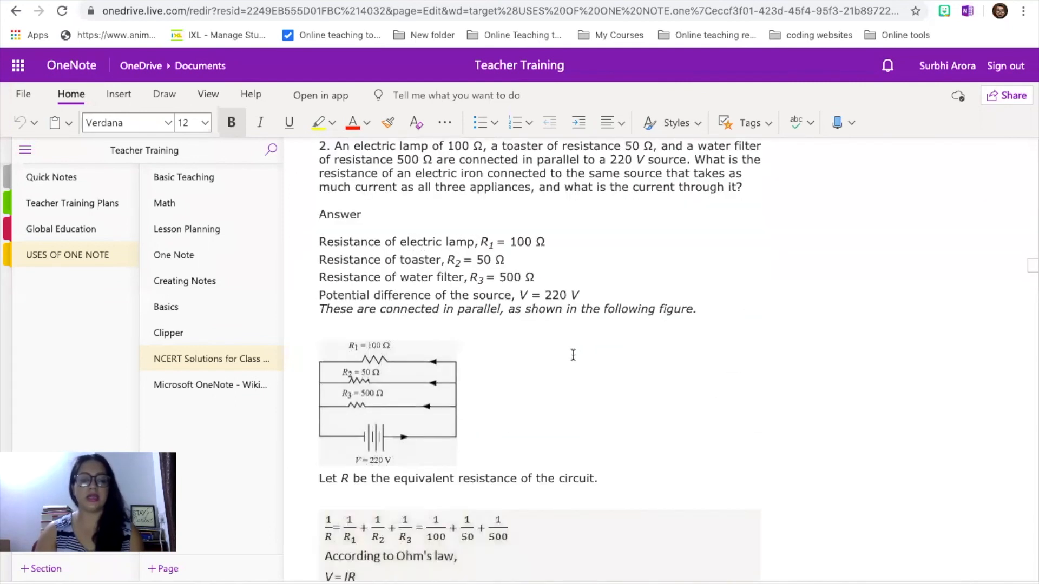
pyautogui.scroll(8, 573, 355)
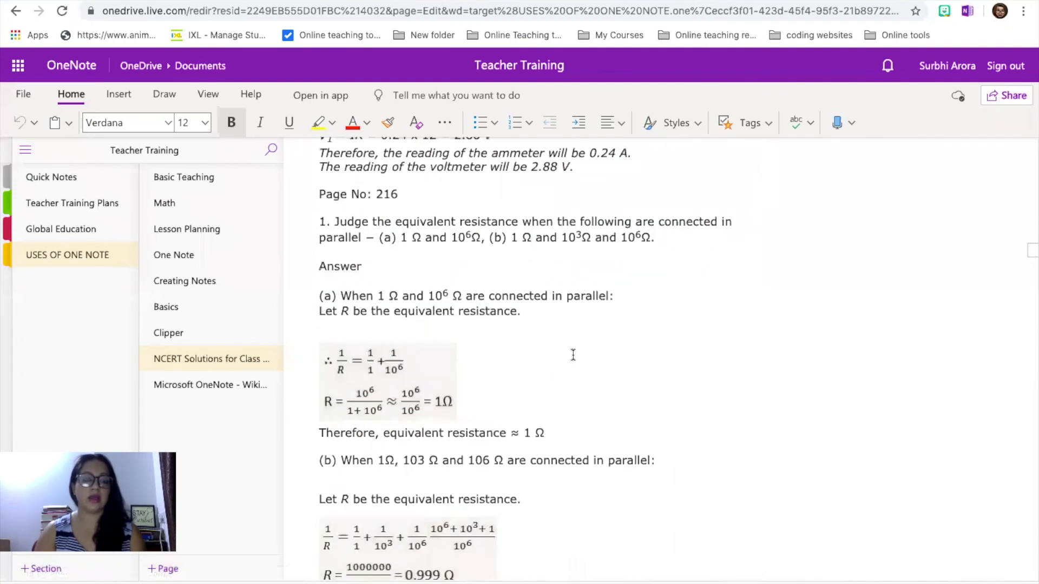
pyautogui.scroll(5, 573, 355)
pyautogui.click(174, 100)
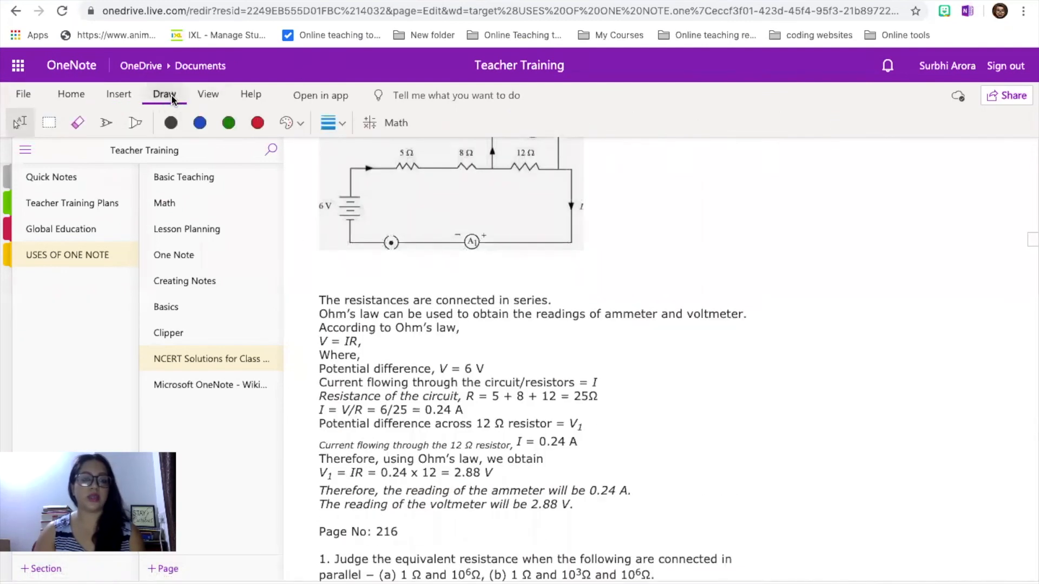
pyautogui.click(65, 96)
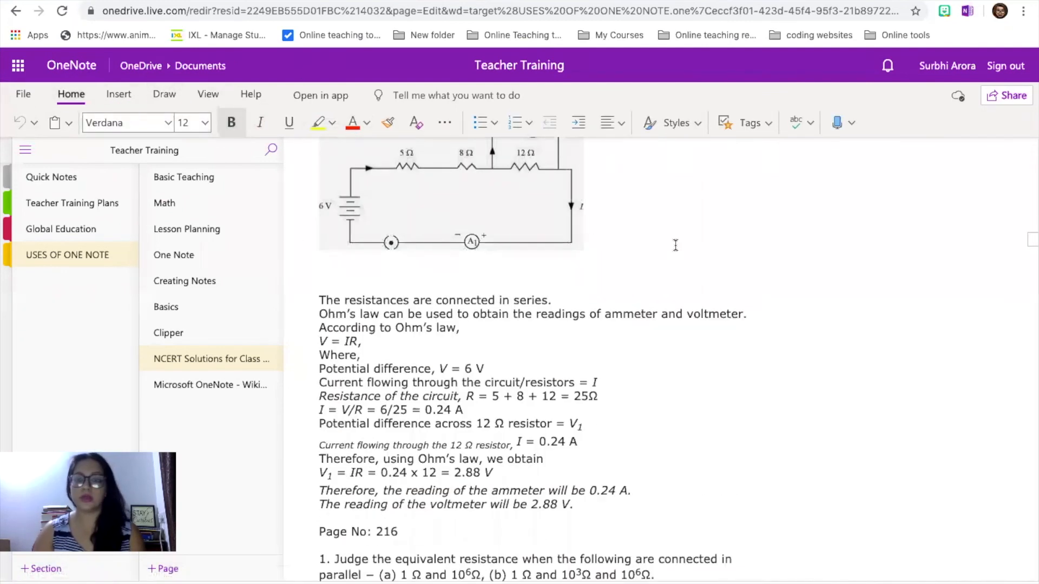
pyautogui.scroll(15, 731, 293)
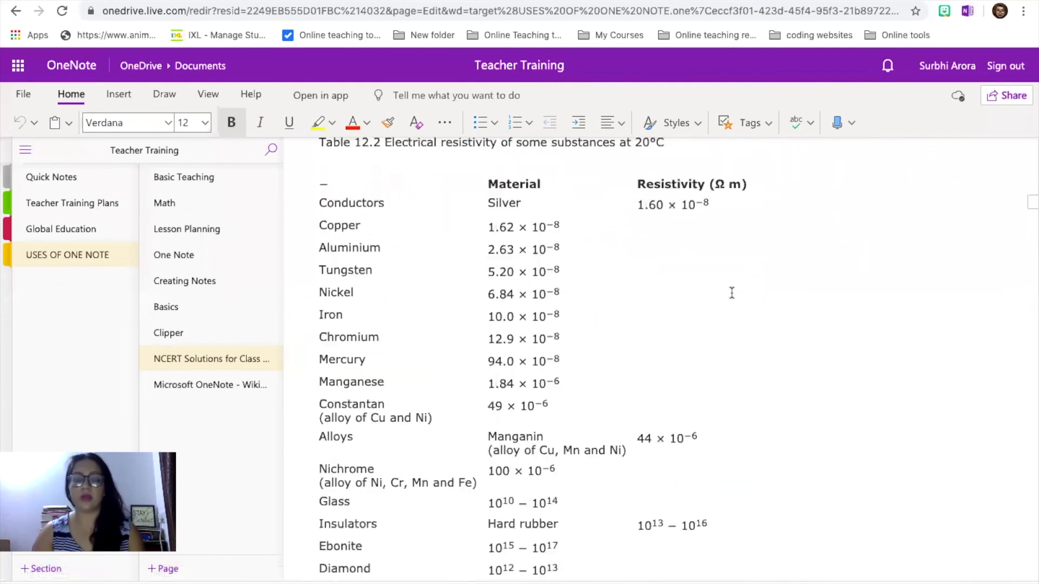
# Step: Copy a sharing link to the Teacher Training notebook that lets anyone with the link edit, with editing allowed in the link settings
pyautogui.click(1004, 98)
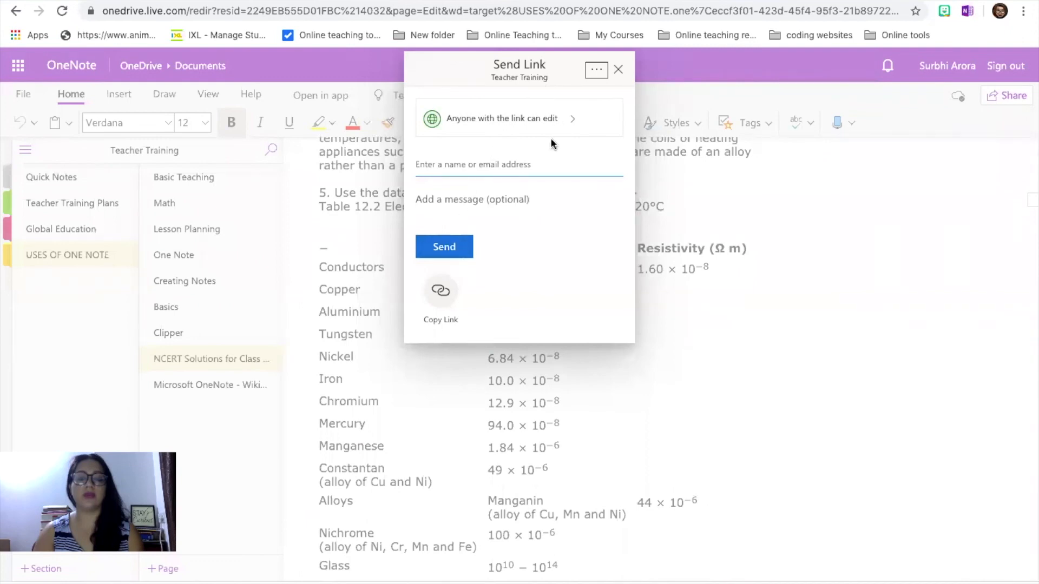
pyautogui.click(549, 119)
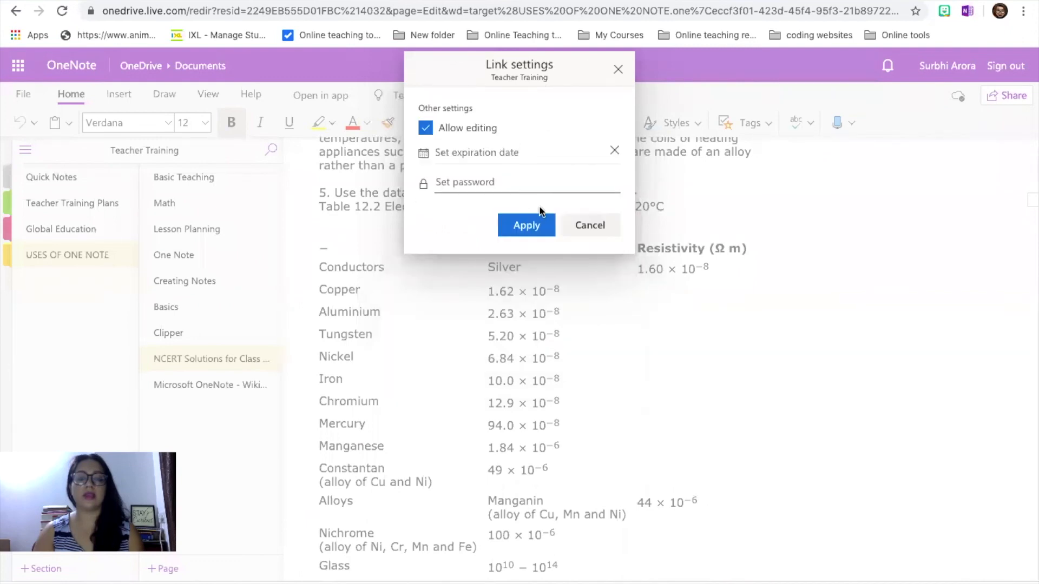
pyautogui.click(533, 225)
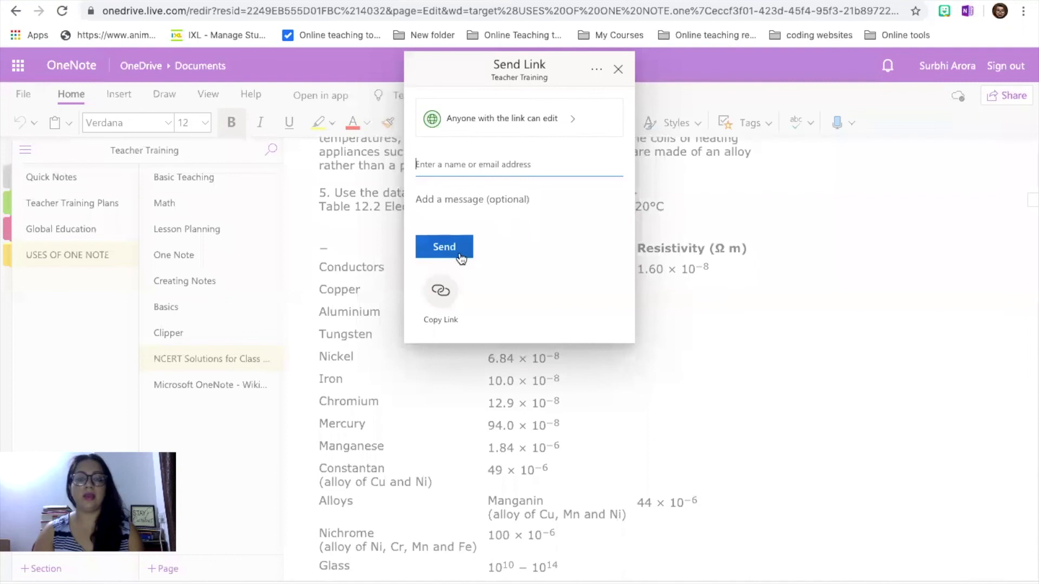
pyautogui.click(443, 293)
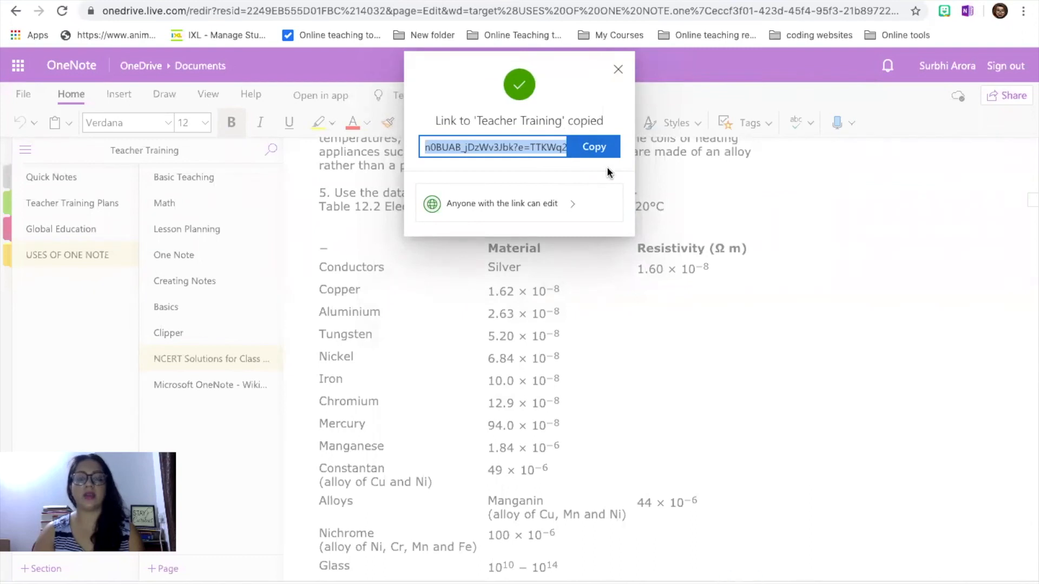
pyautogui.click(619, 70)
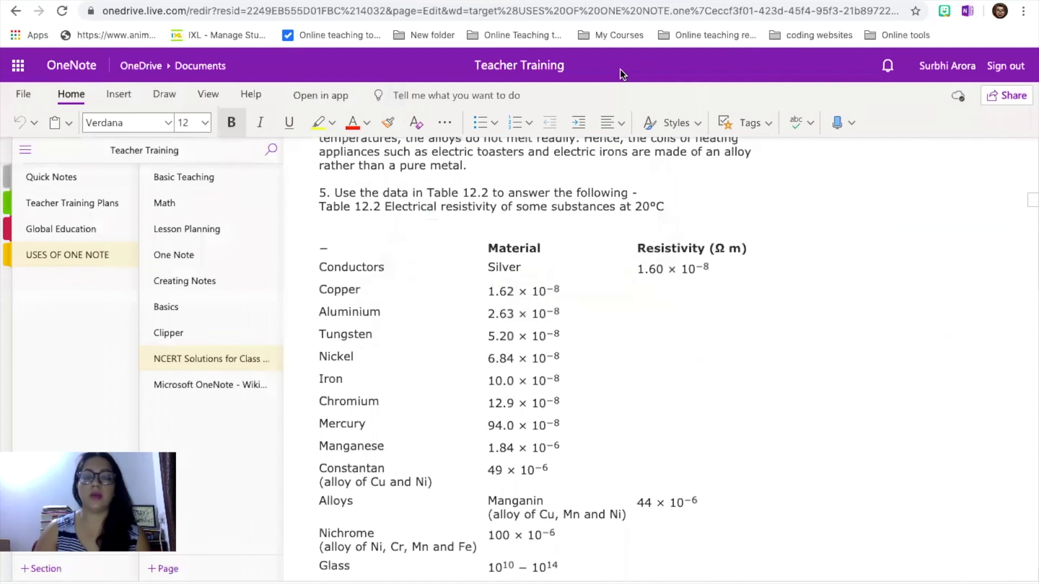